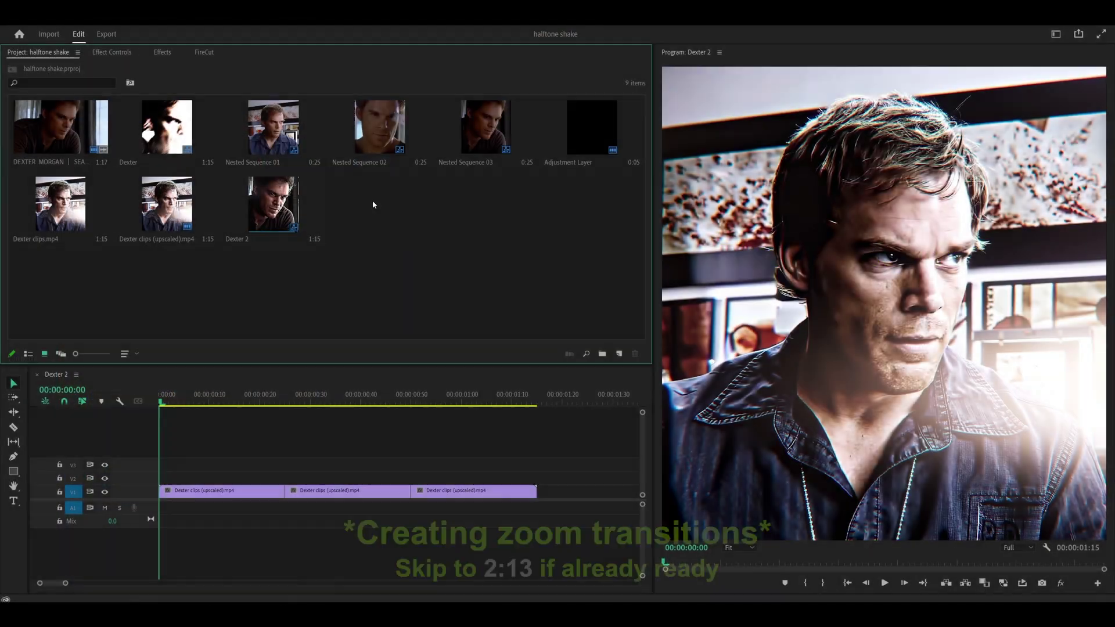
Step: Create a new adjustment layer with the default settings and place it on V2 above the first clip, matching that clip's length
right_click(431, 210)
mouse_move(478, 251)
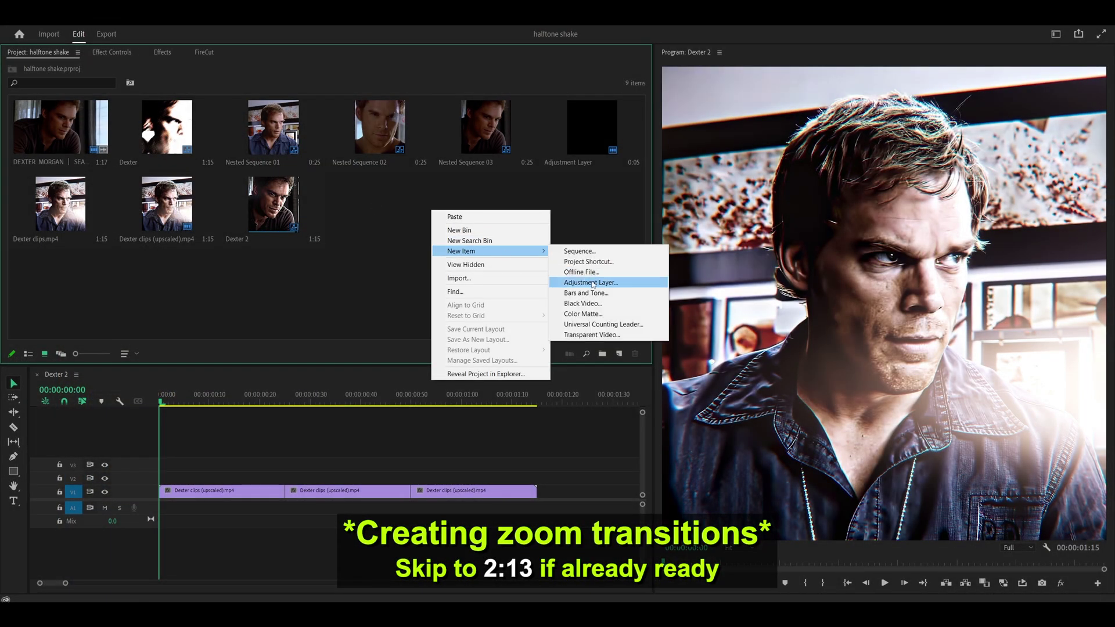
click(592, 284)
click(575, 359)
drag(412, 223, 281, 477)
key(=)
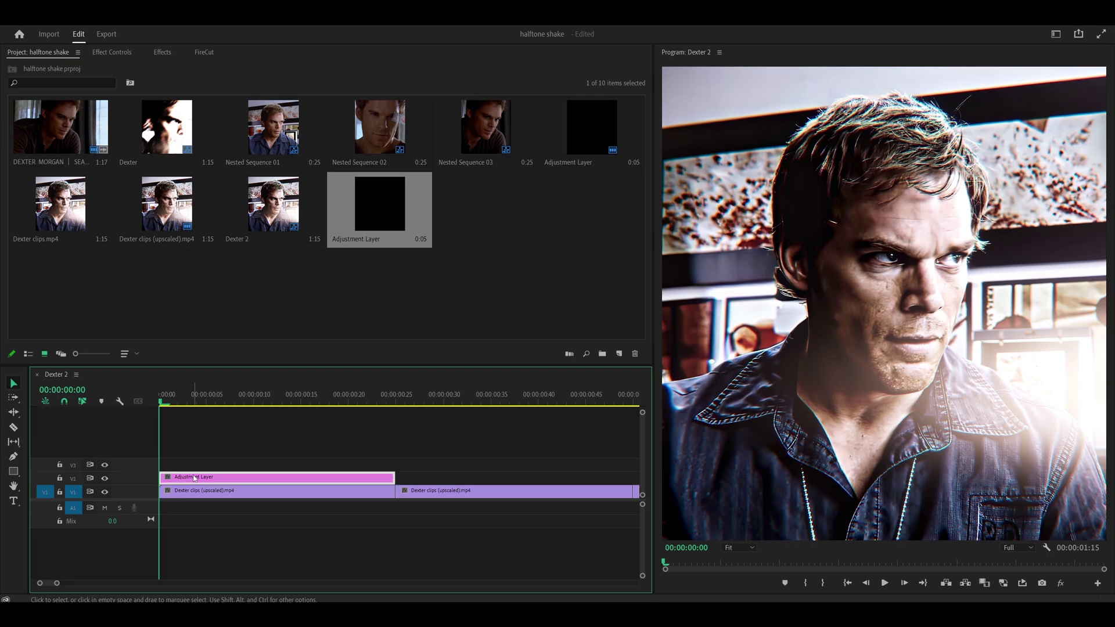
key(-)
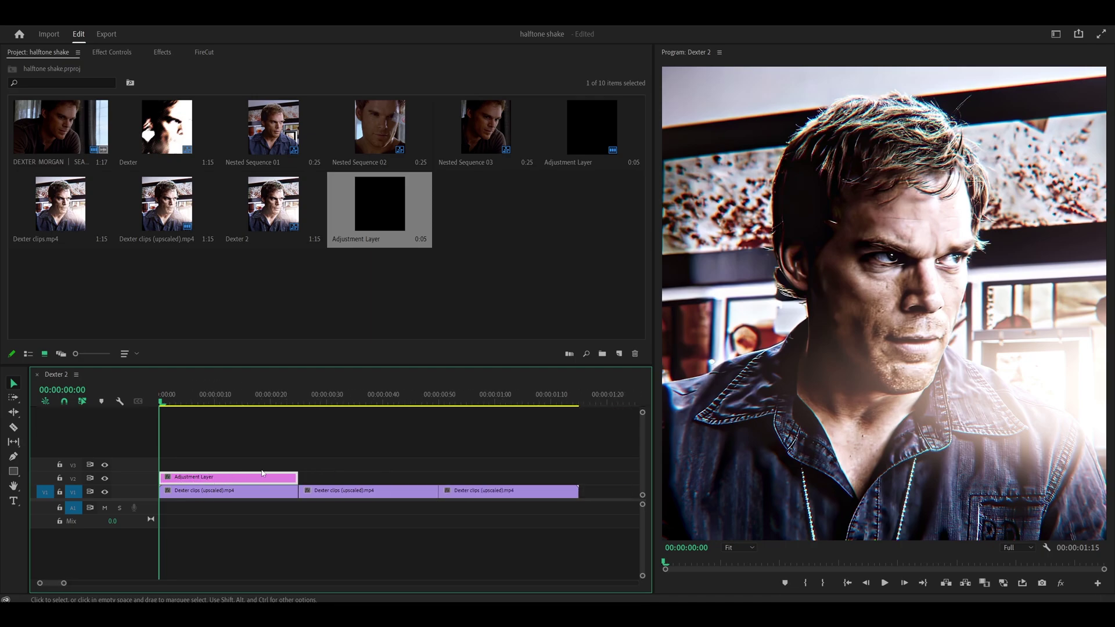
key(=)
scroll(225, 440, up, 1)
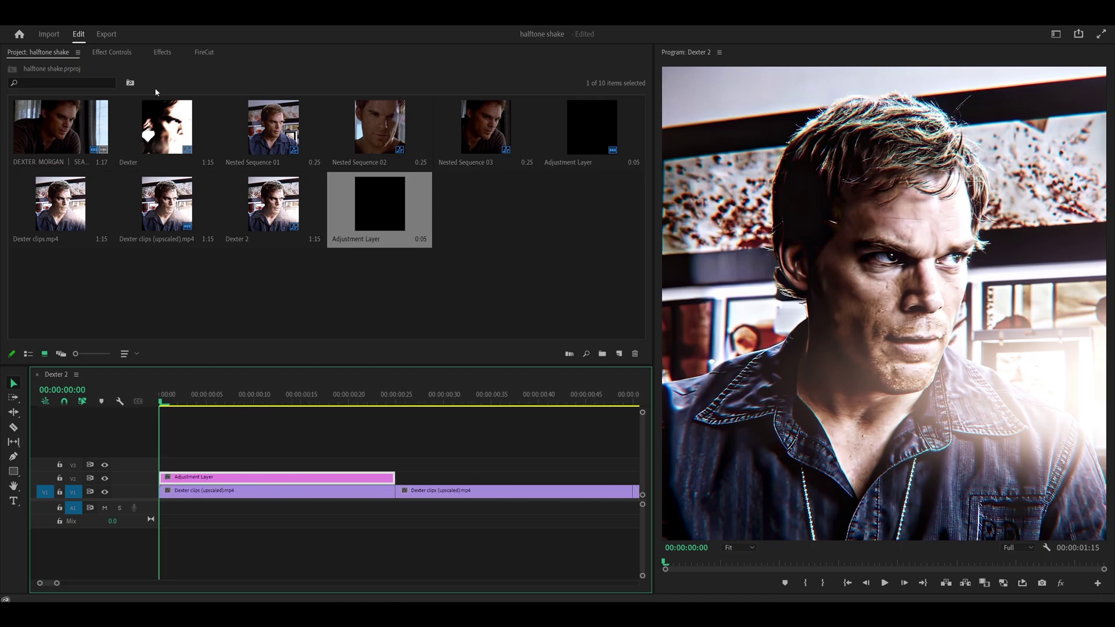
Step: Find the S_BlurMoCurves effect and apply it to the adjustment layer
click(162, 51)
click(61, 67)
text(blurmocur)
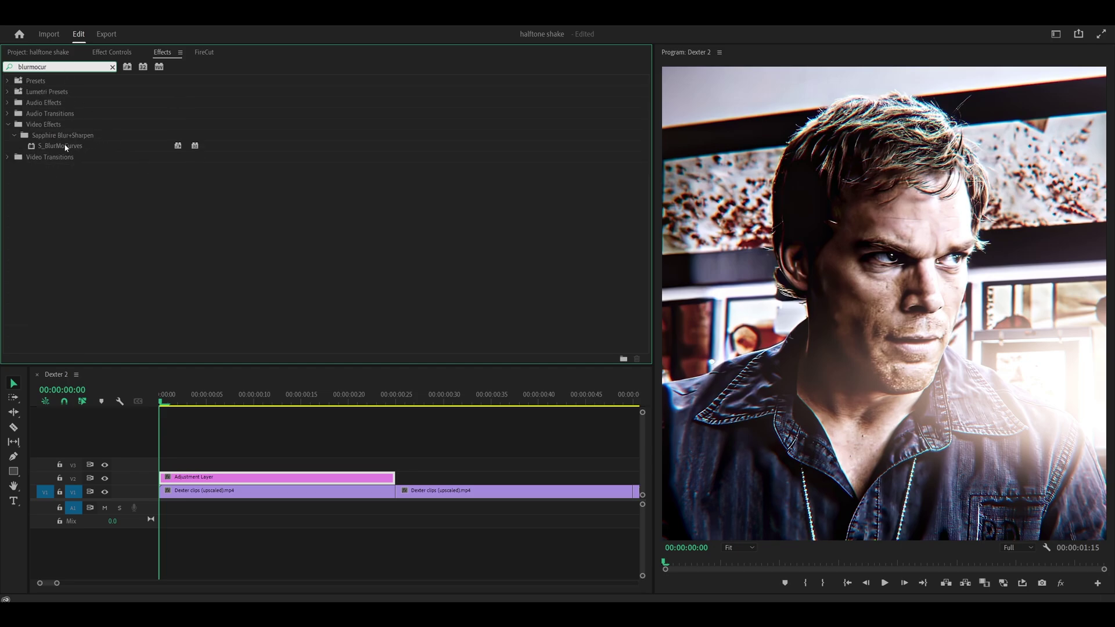
drag(58, 144, 222, 481)
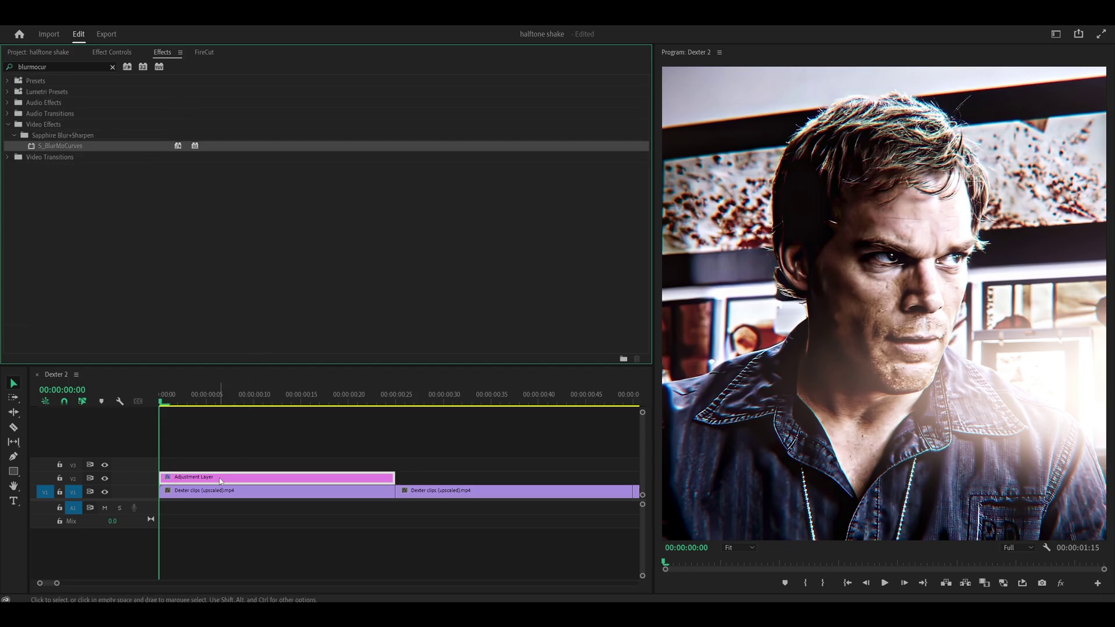
Step: Start animating Z Dist of S_BlurMoCurves at the first frame with a value of 0.75
click(110, 52)
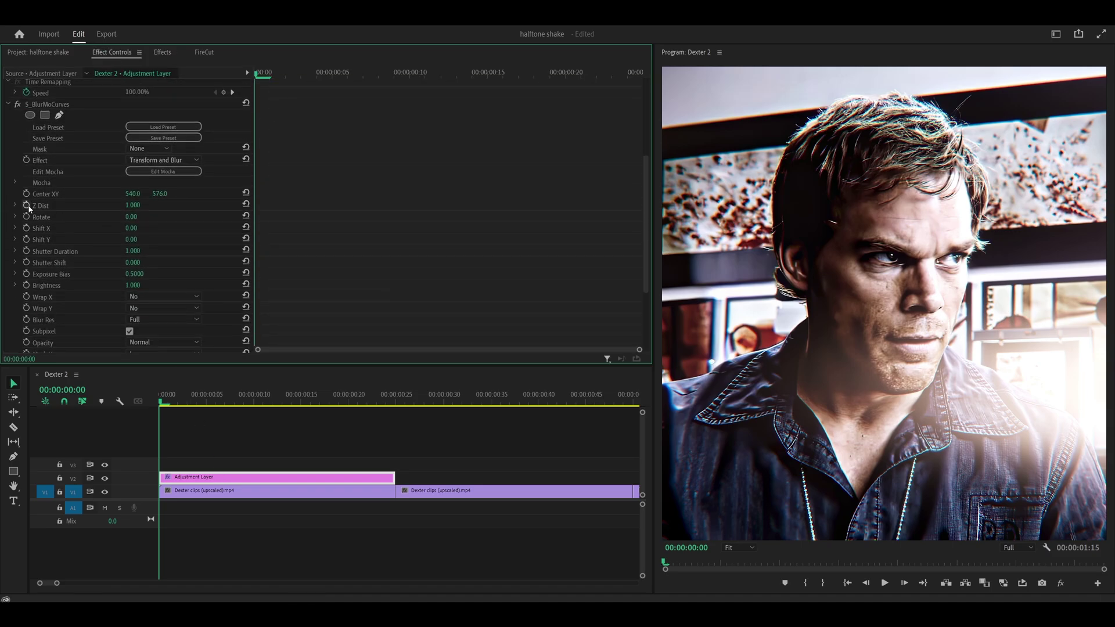
click(26, 206)
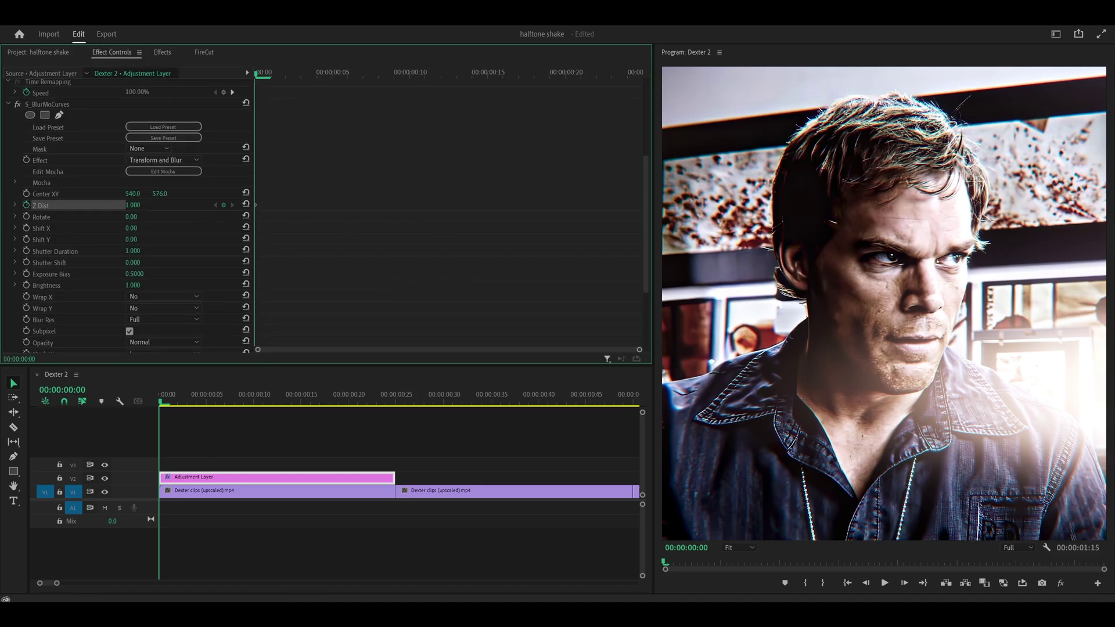
click(133, 205)
key(BackSpace)
text(.75)
key(Return)
Step: Move the effect's Center XY point up onto the man's forehead, to about 562.5, 406.5
click(67, 195)
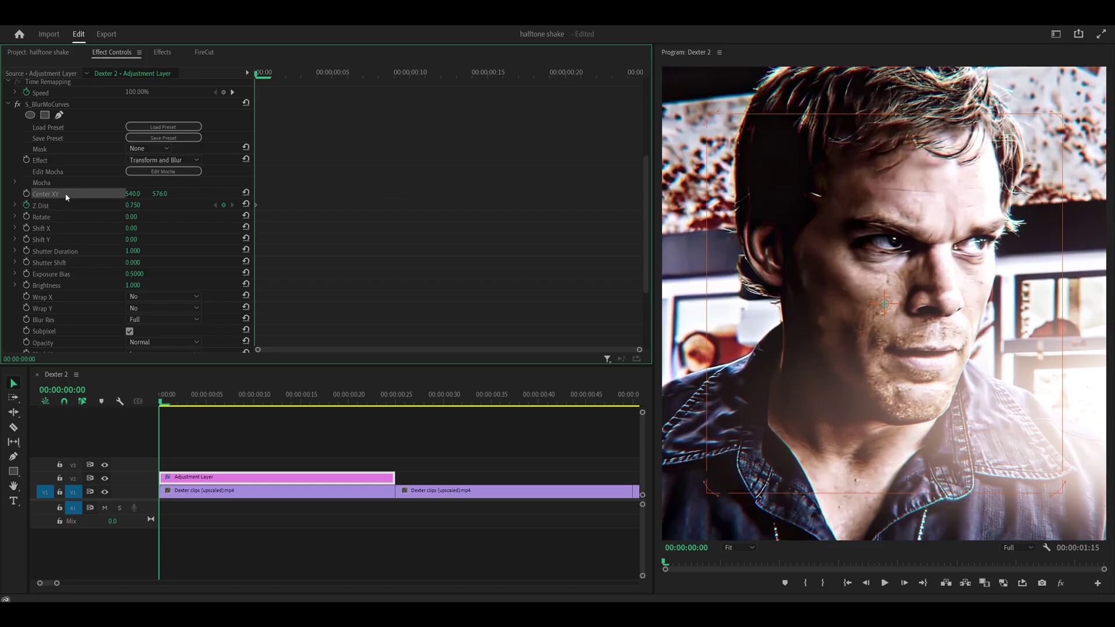
click(883, 310)
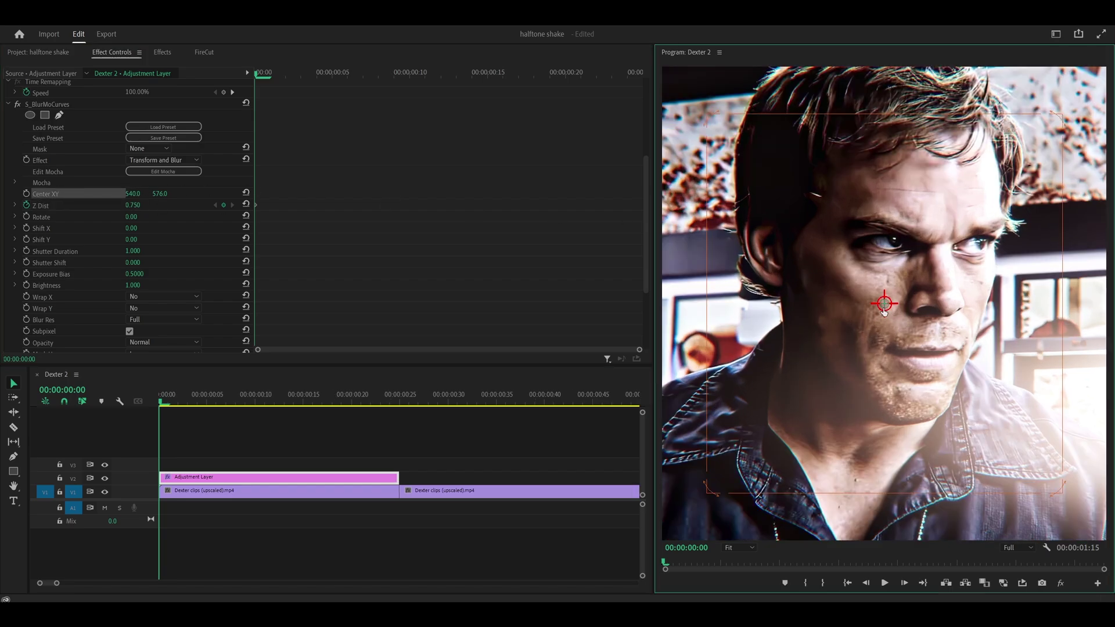
drag(885, 304, 893, 233)
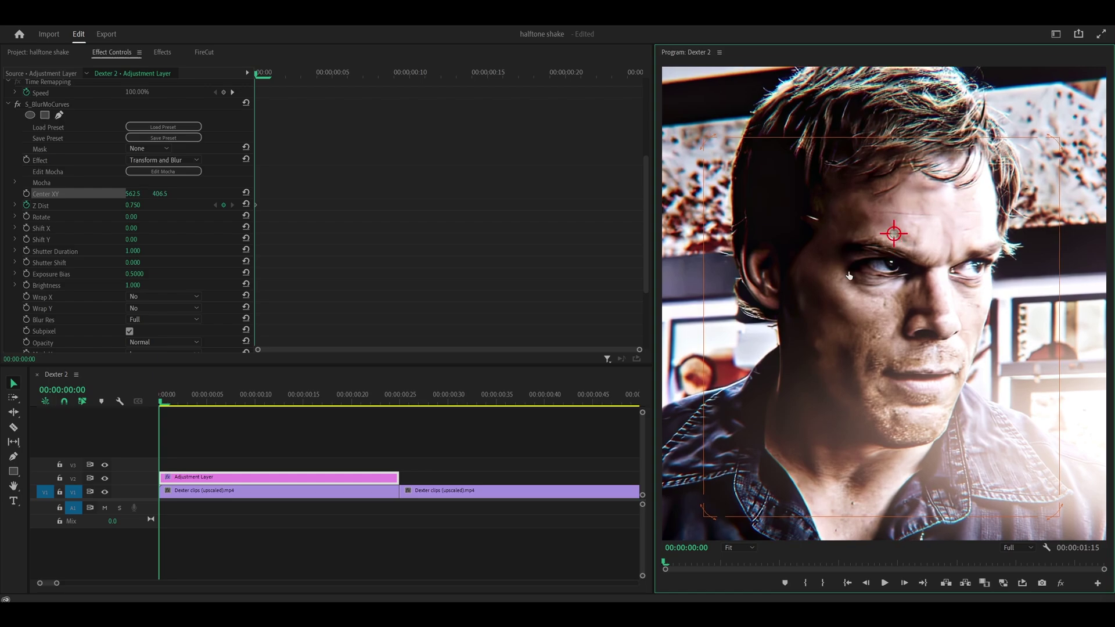
Step: At 00:00:00:24, reset Z Dist to its default of 1.000 to add the ending keyframe
scroll(417, 423, up, 2)
click(409, 400)
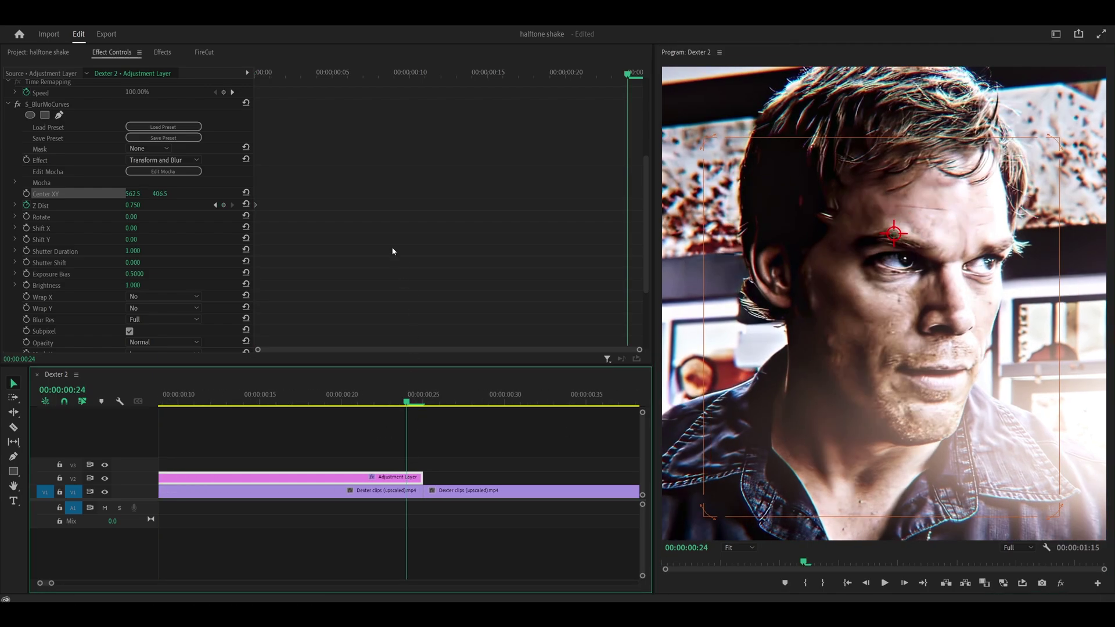
scroll(143, 191, down, 1)
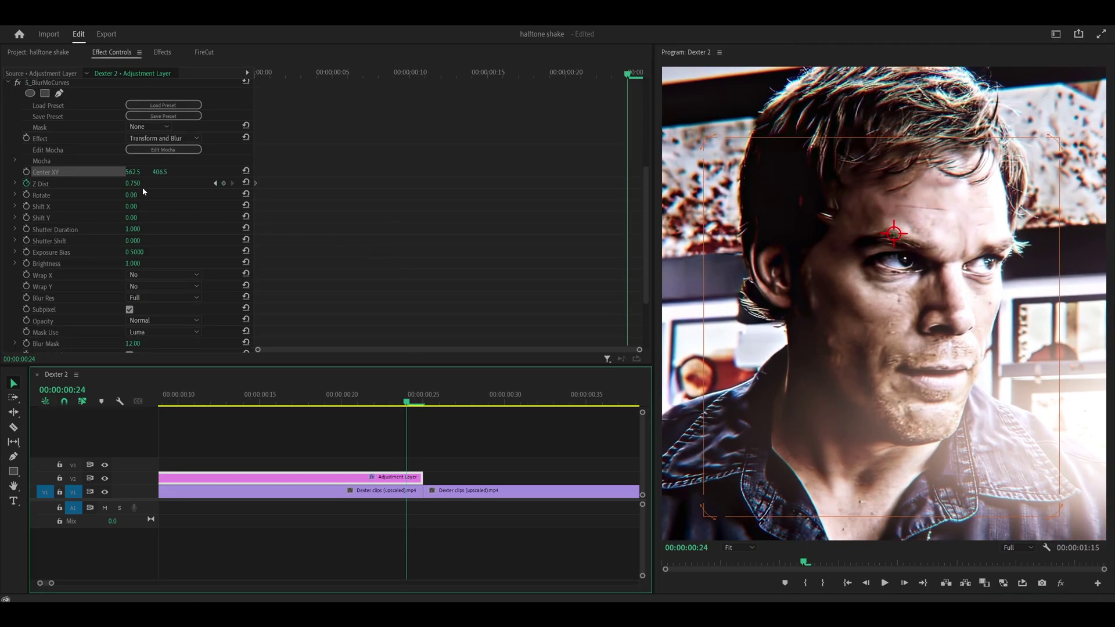
click(246, 184)
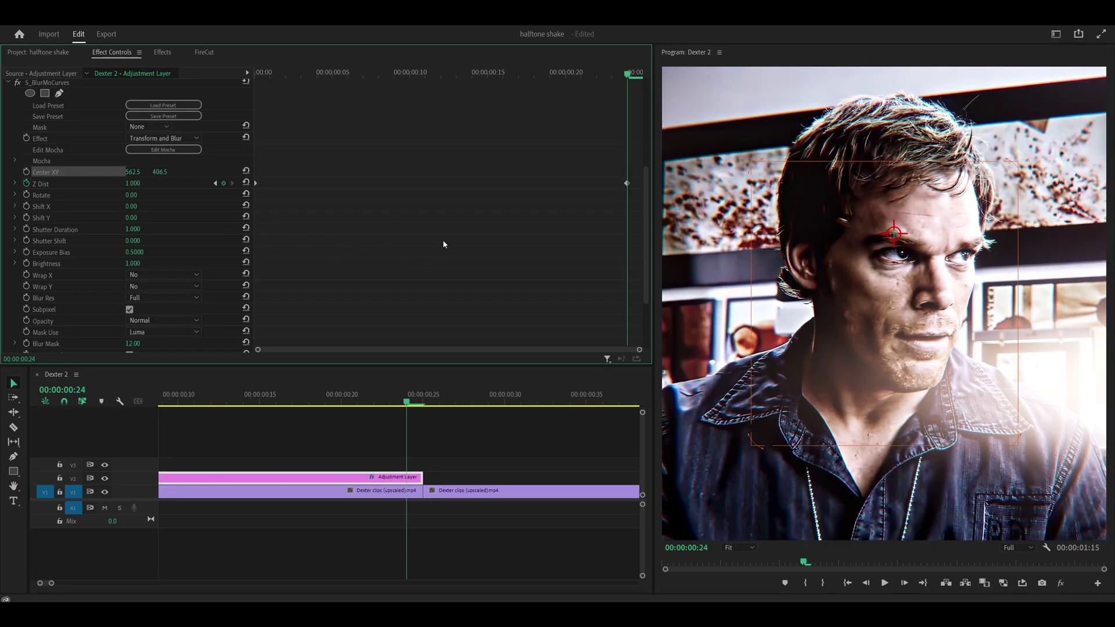
Step: Ease into the last Z Dist keyframe by stretching its velocity handle back to about the middle of the layer
click(16, 184)
key(Left)
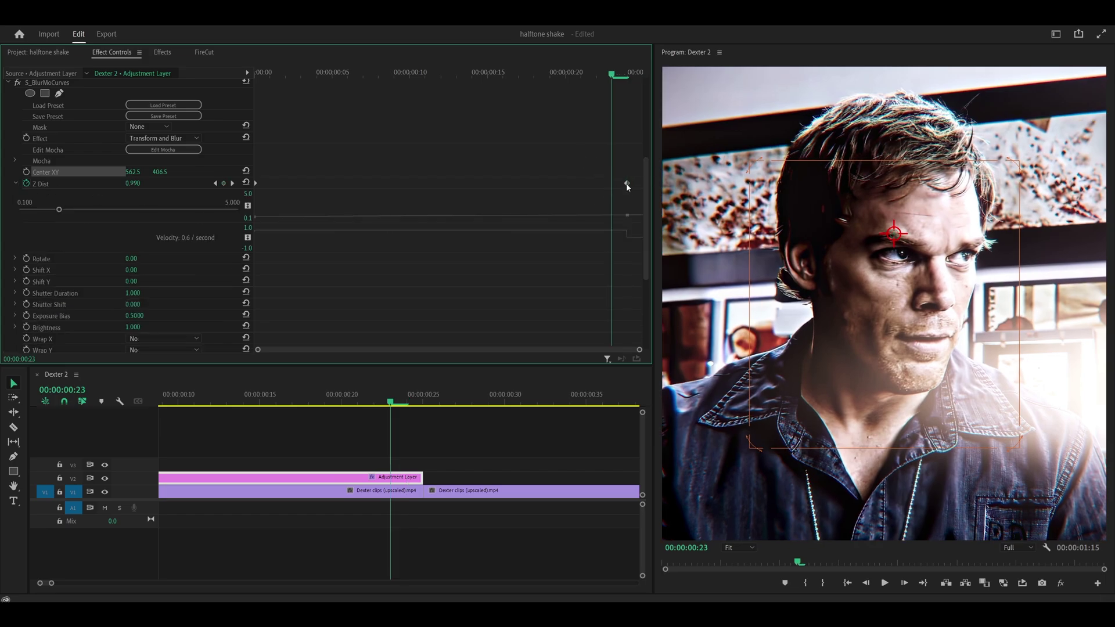
click(627, 183)
drag(599, 231, 401, 243)
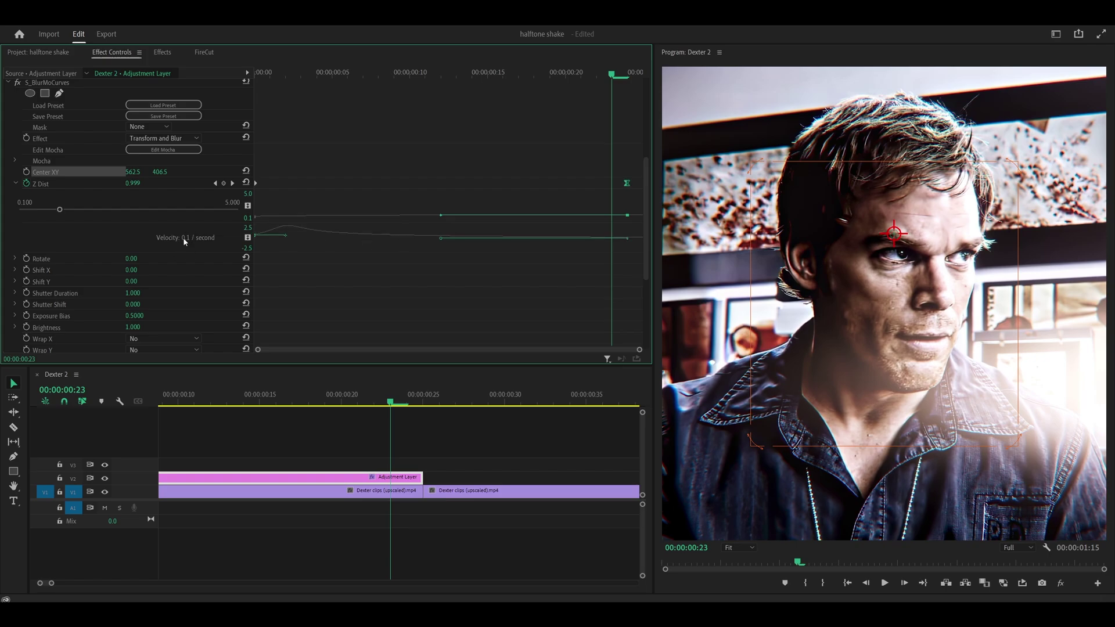
click(529, 235)
Step: Move the last Z Dist keyframe to the layer's very end, shorten the first keyframe's velocity handle, and preview the zoom
drag(478, 71, 410, 73)
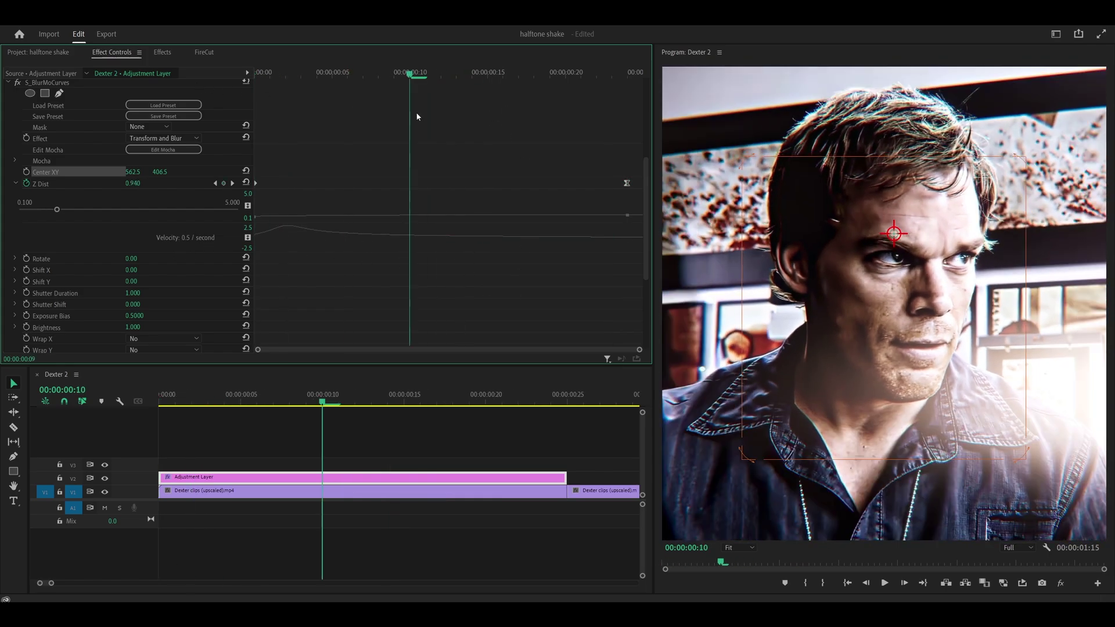
drag(626, 184, 642, 183)
drag(410, 75, 256, 76)
key(Right)
click(256, 183)
drag(287, 236, 272, 235)
drag(269, 75, 255, 76)
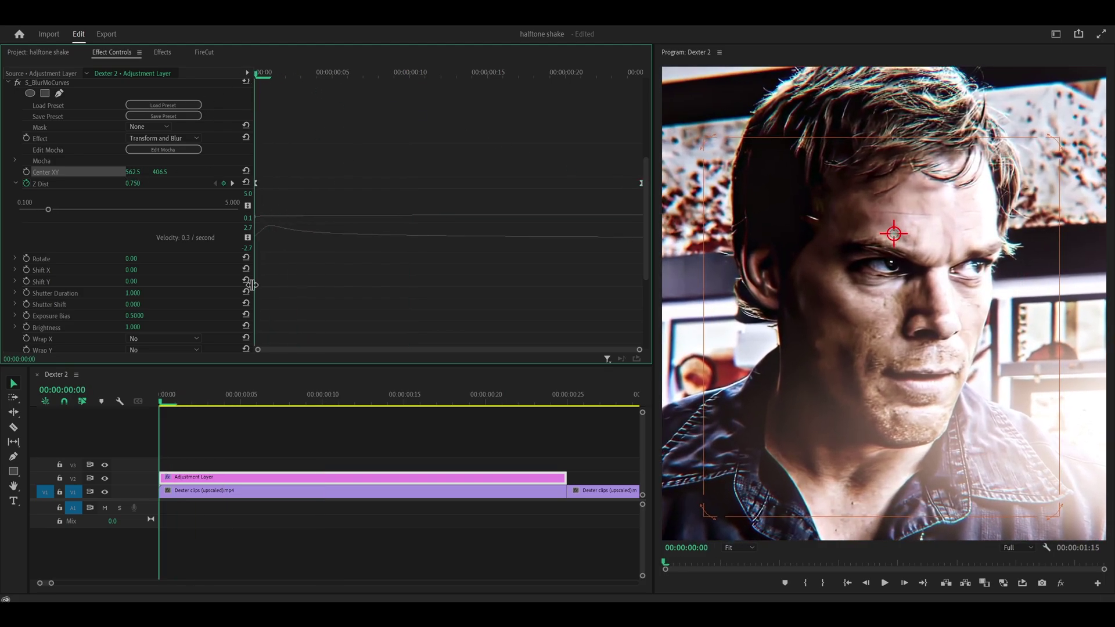
key(space)
drag(266, 399, 409, 418)
key(Home)
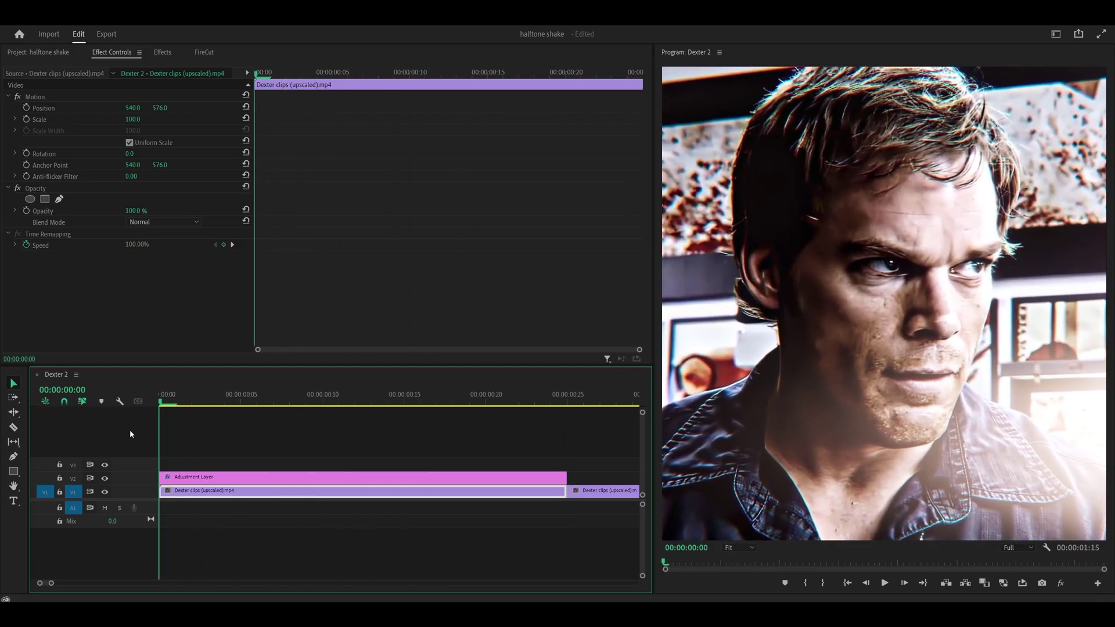
Step: Set the adjustment layer's Z Dist at the first keyframe to 0.5 and play back the stronger zoom
click(217, 477)
click(134, 271)
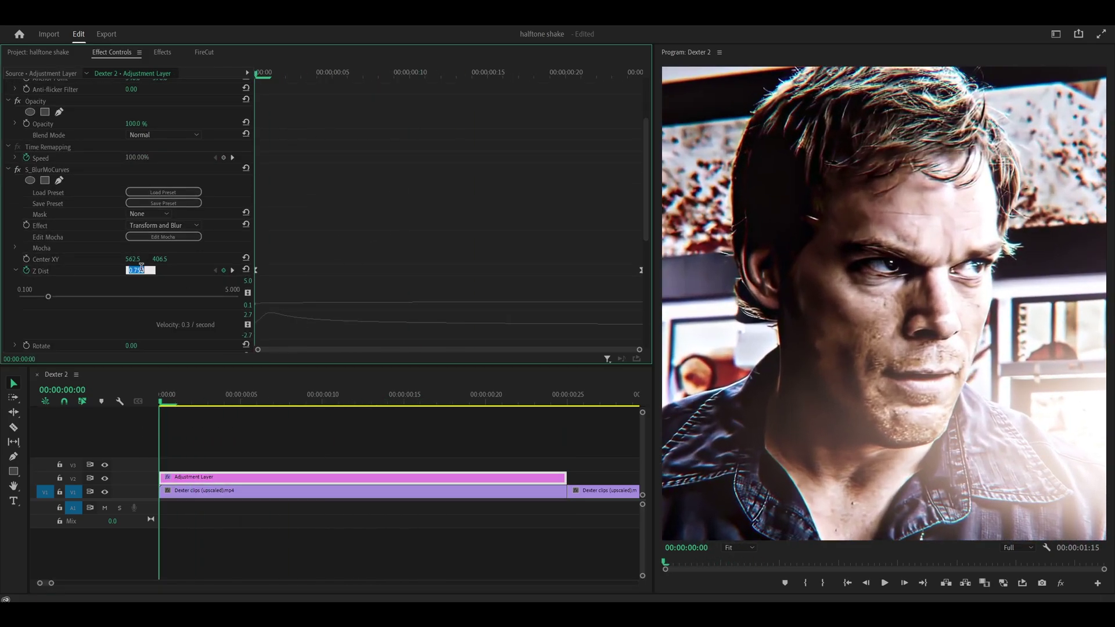
text(0.5)
key(Return)
scroll(261, 97, down, 3)
scroll(306, 446, down, 4)
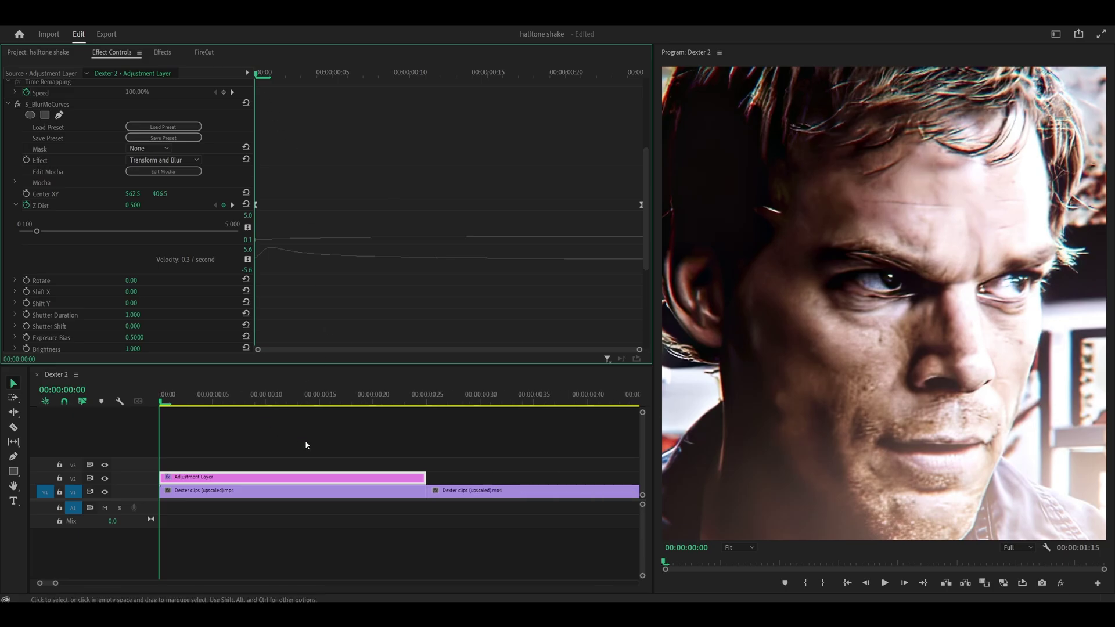
key(space)
drag(230, 401, 159, 402)
key(space)
Step: Collapse the existing S_BlurMoCurves settings and apply a second S_BlurMoCurves effect to the adjustment layer
click(221, 474)
click(8, 257)
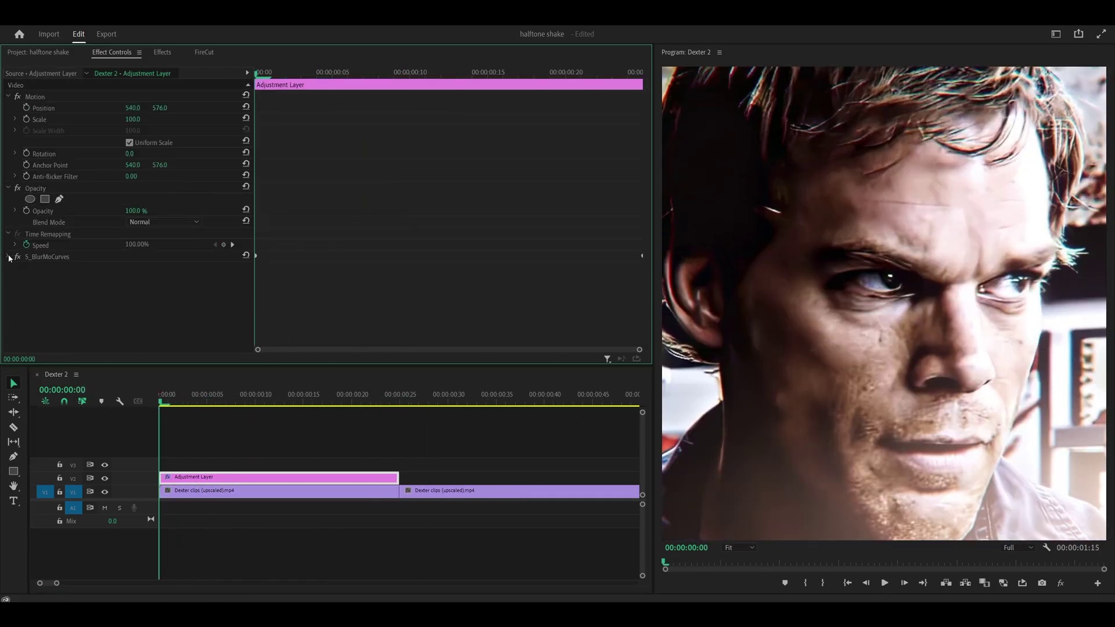
click(156, 54)
drag(244, 317, 245, 483)
Step: Start animating Z Dist of the second S_BlurMoCurves at the first frame with a value of 0.9
click(112, 52)
scroll(360, 215, down, 3)
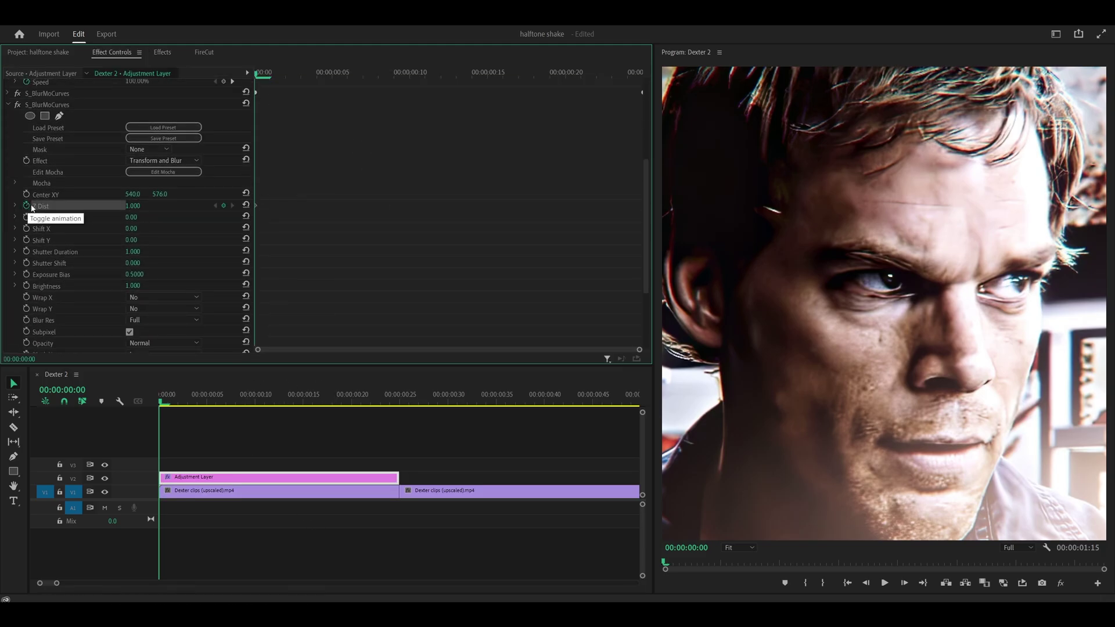
click(27, 205)
click(135, 206)
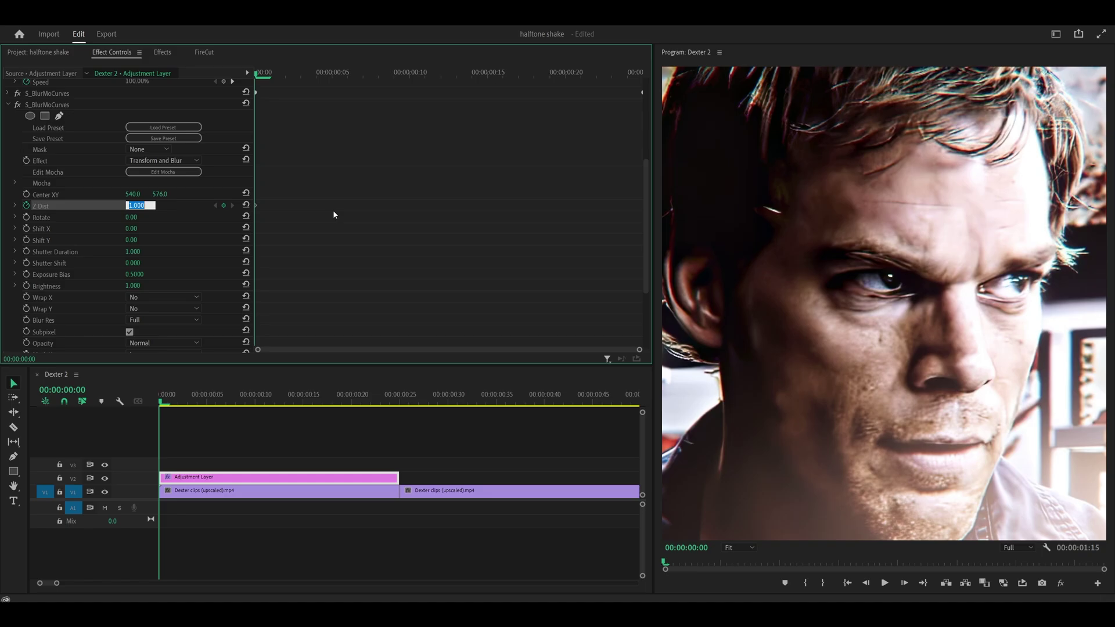
text(.)
text(.9)
key(Return)
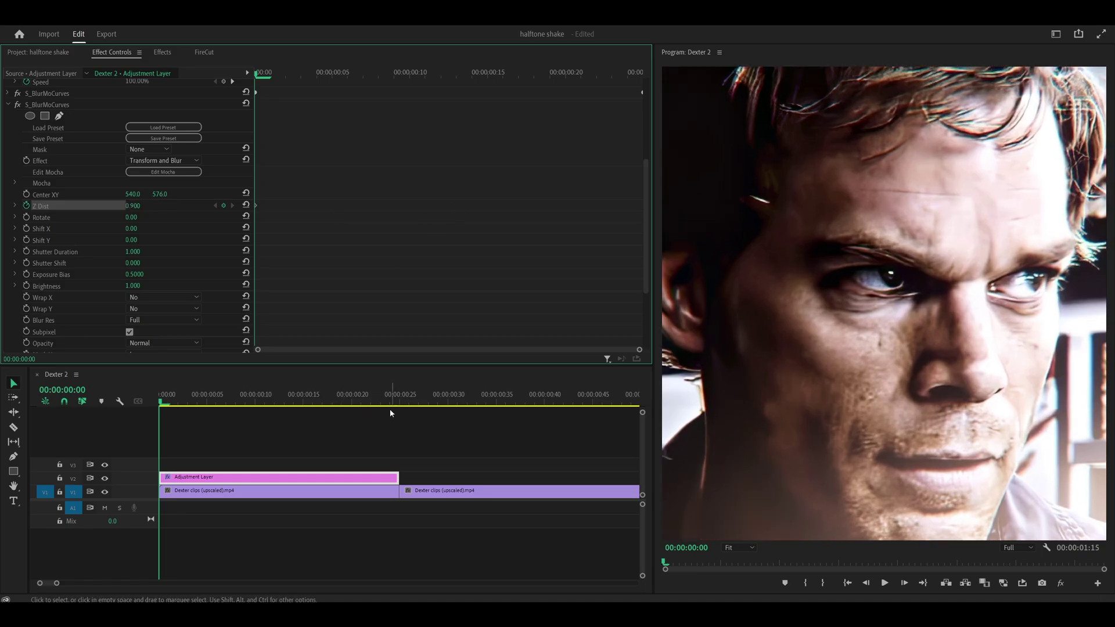
Step: At 00:00:00:24, set the second effect's Z Dist to 1.1 as its ending keyframe
click(389, 399)
click(146, 206)
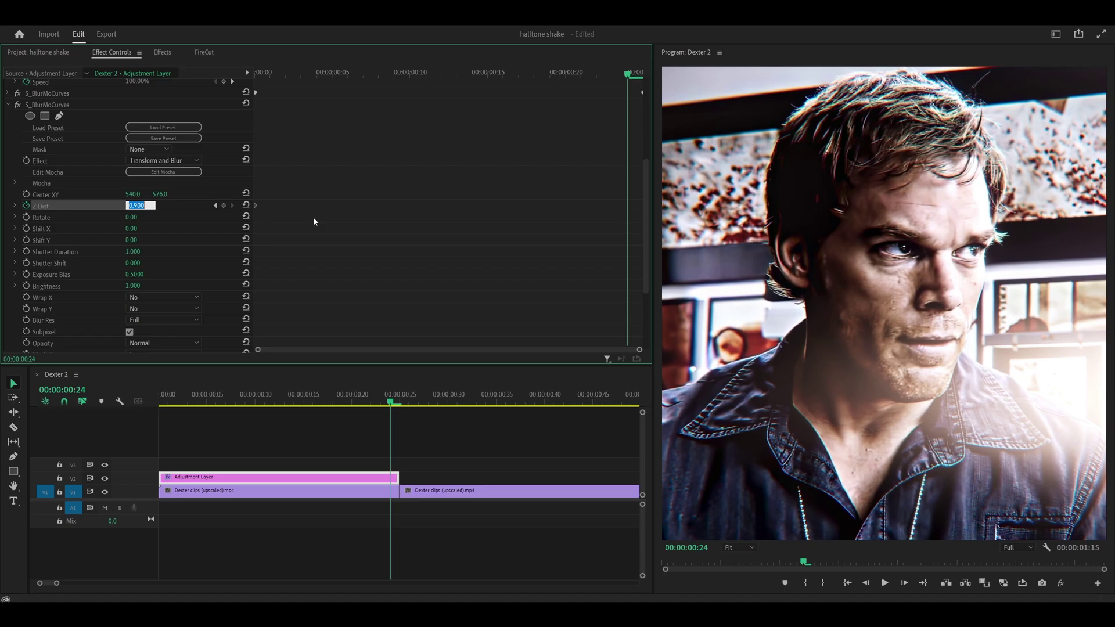
text(1.1)
key(Return)
Step: Set both Wrap X and Wrap Y of the second S_BlurMoCurves to Reflect
scroll(292, 199, down, 1)
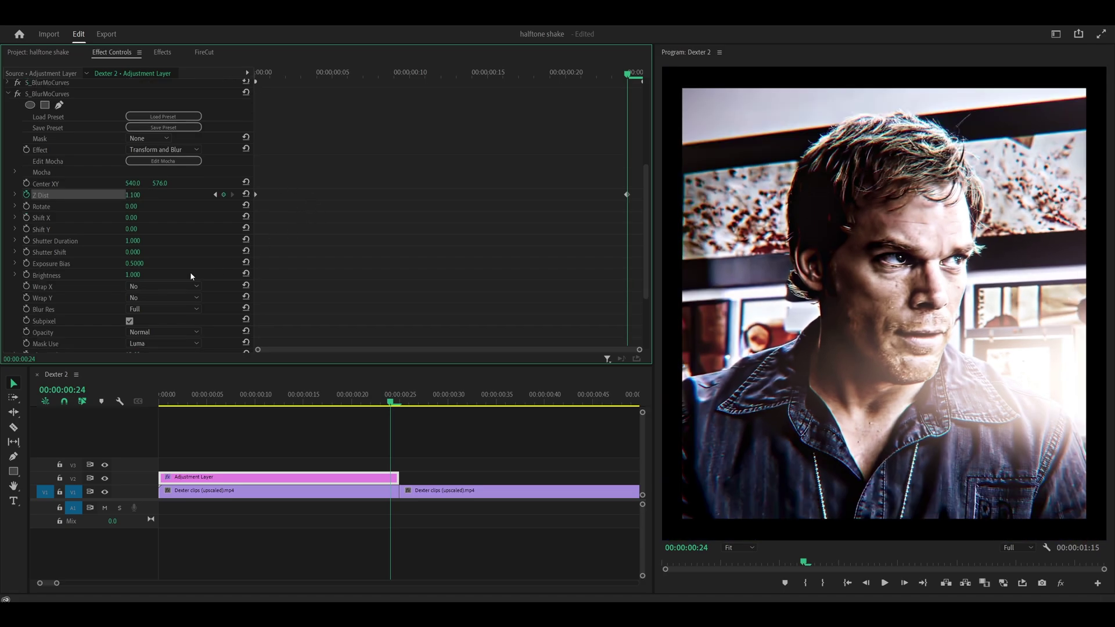
click(148, 287)
click(146, 310)
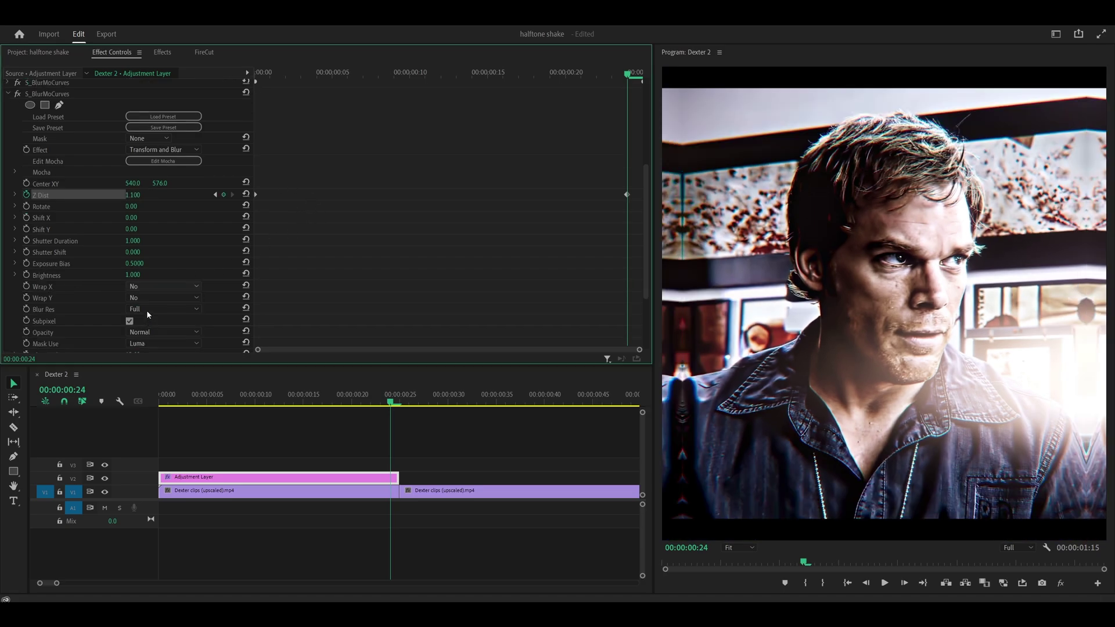
click(146, 297)
click(145, 317)
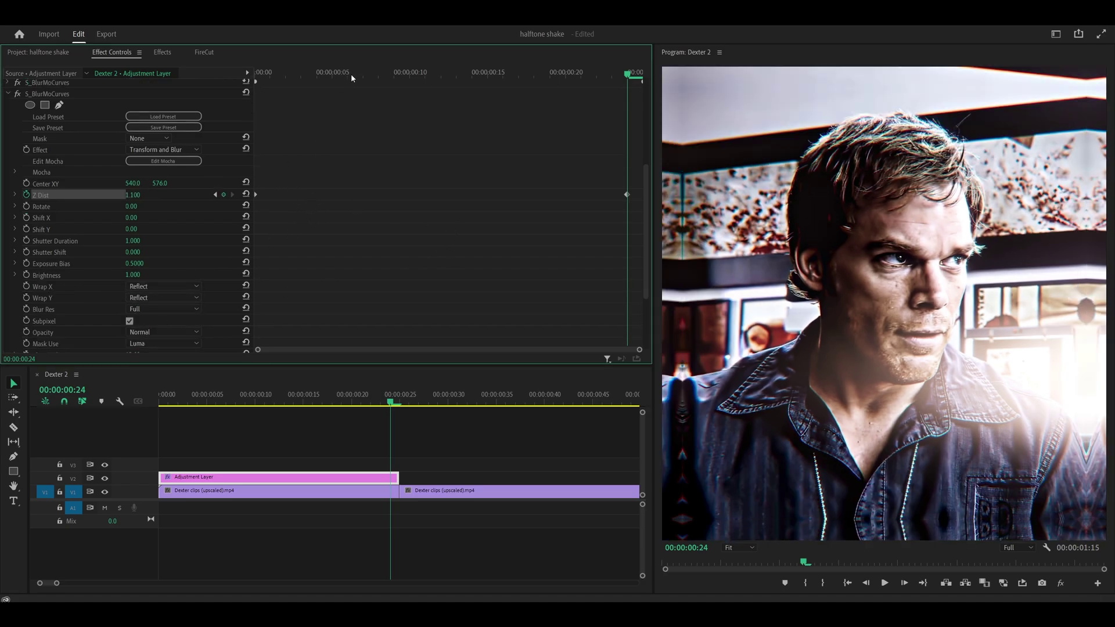
Step: Move the second effect's Center XY point onto the man's eye, to about 578.4, 439.6, and scrub through the zoom
drag(351, 74, 457, 74)
click(58, 182)
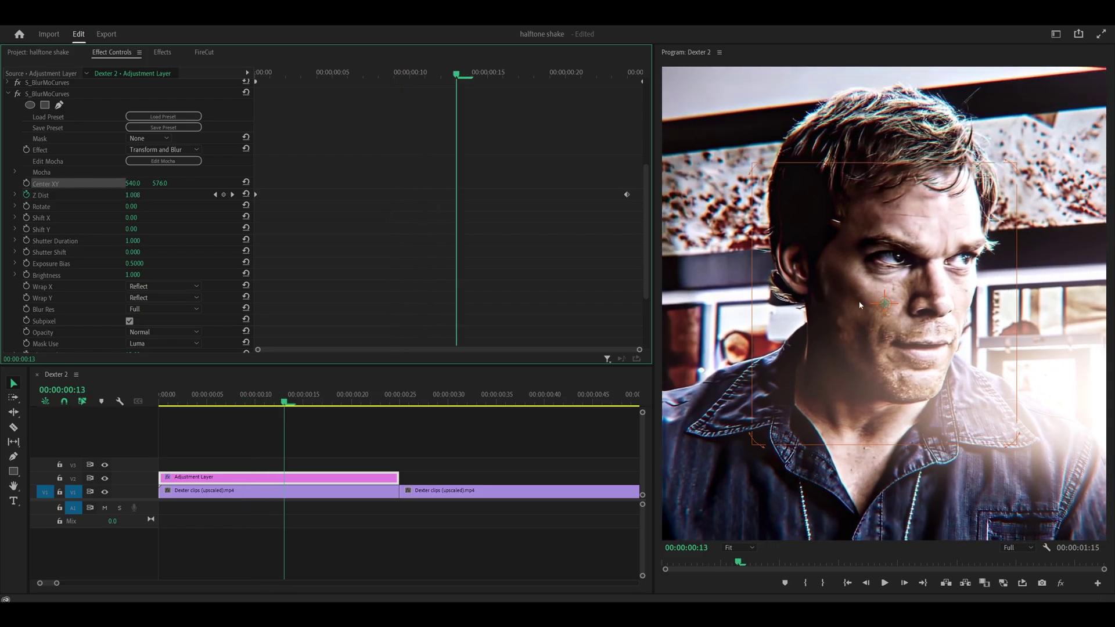
drag(884, 303, 901, 250)
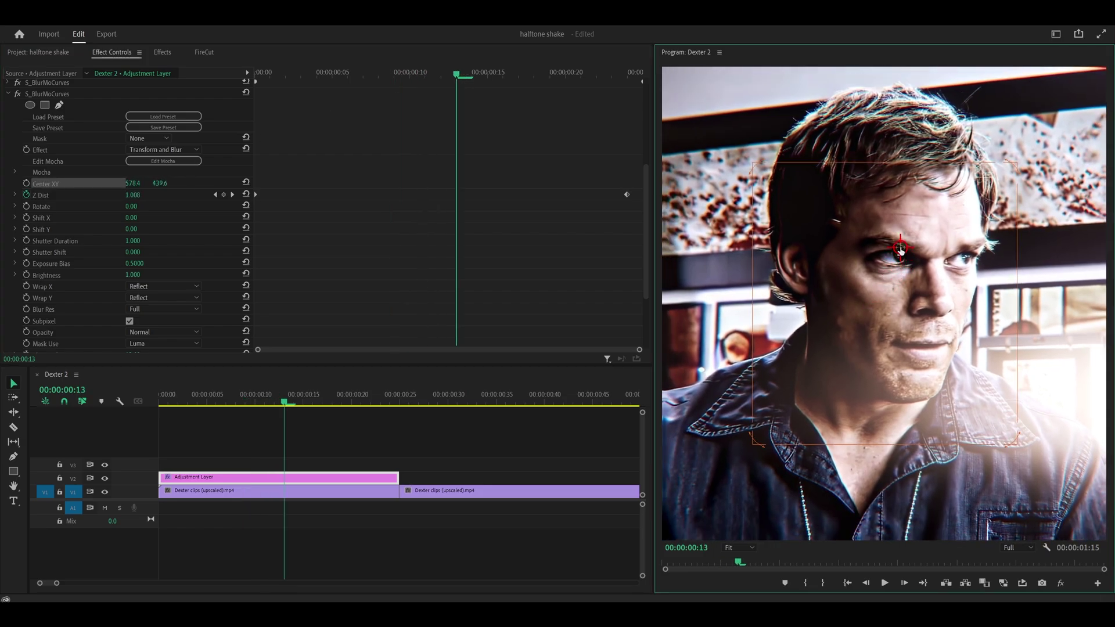
click(391, 75)
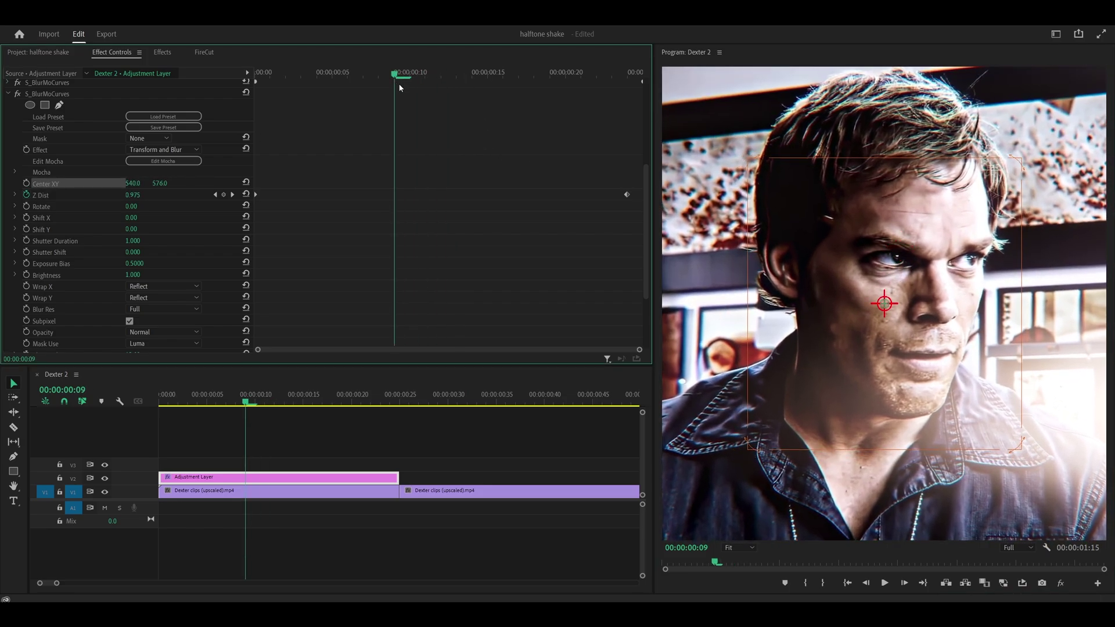
click(445, 74)
Step: Stretch the velocity handle of the second effect's first Z Dist keyframe so the zoom accelerates toward the layer's end
key(Home)
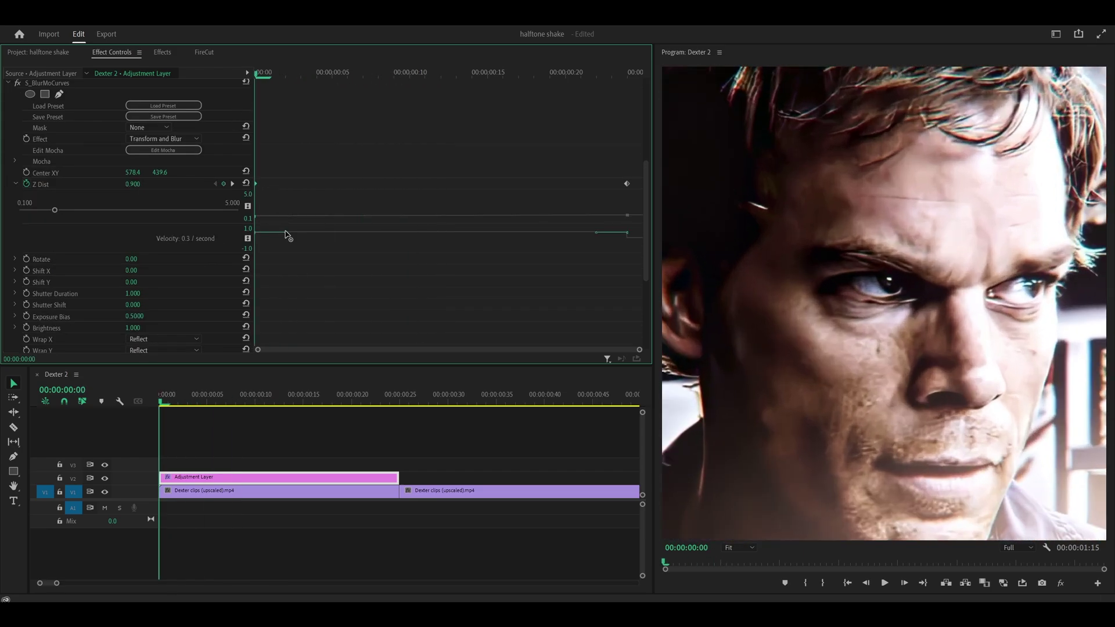
drag(286, 234, 567, 241)
click(450, 134)
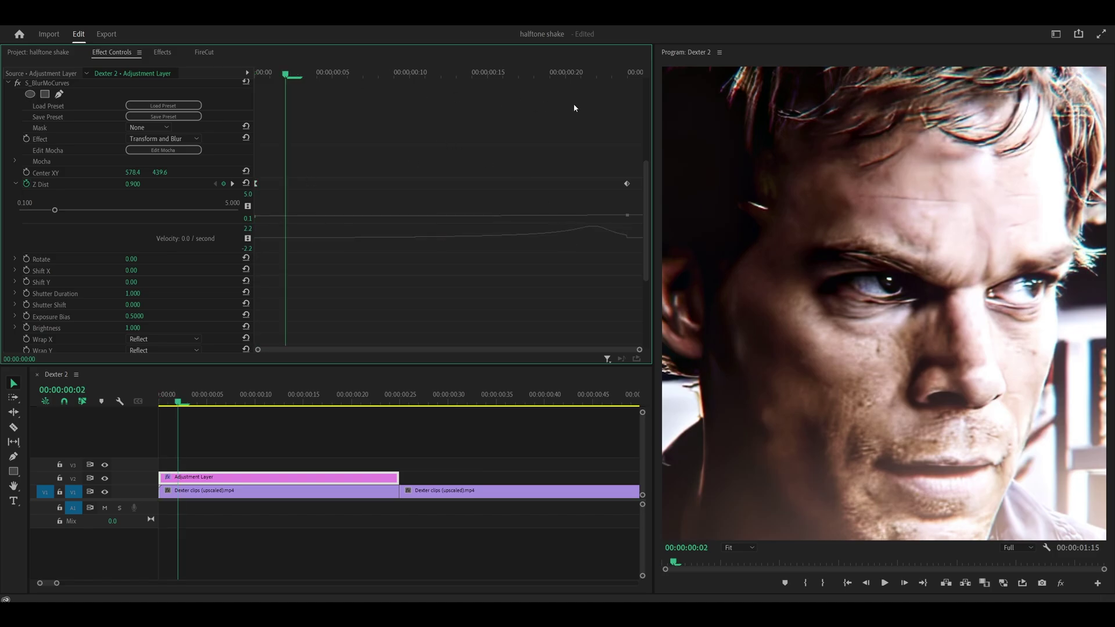
Step: Shorten the velocity handle of the second effect's ending Z Dist keyframe so the speed peak falls around 00:00:00:23
click(625, 72)
click(627, 184)
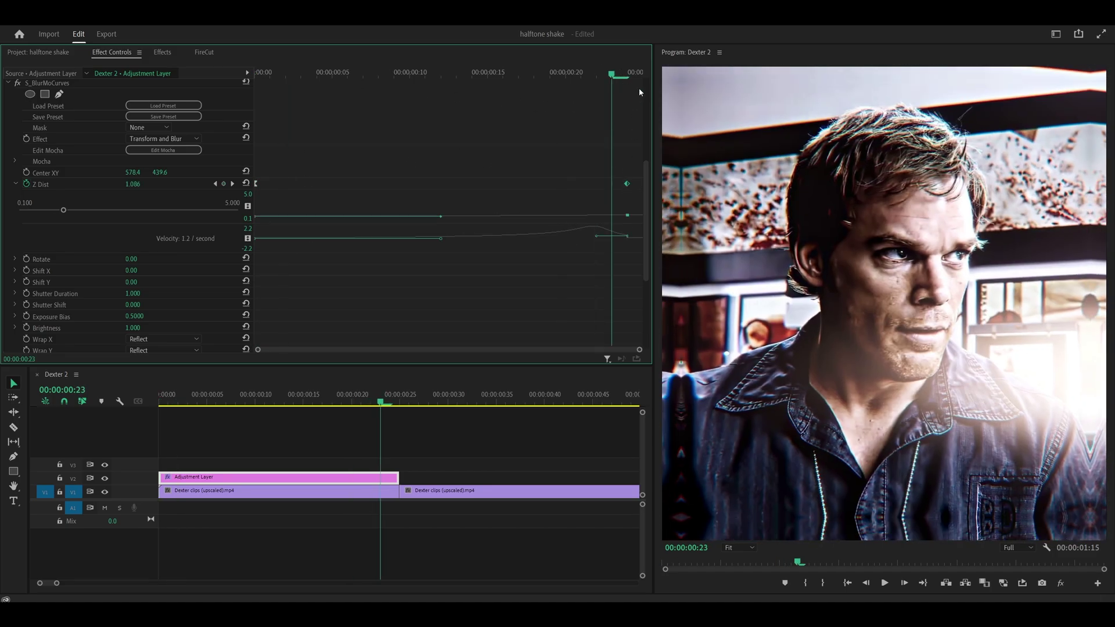
click(629, 71)
scroll(403, 457, up, 2)
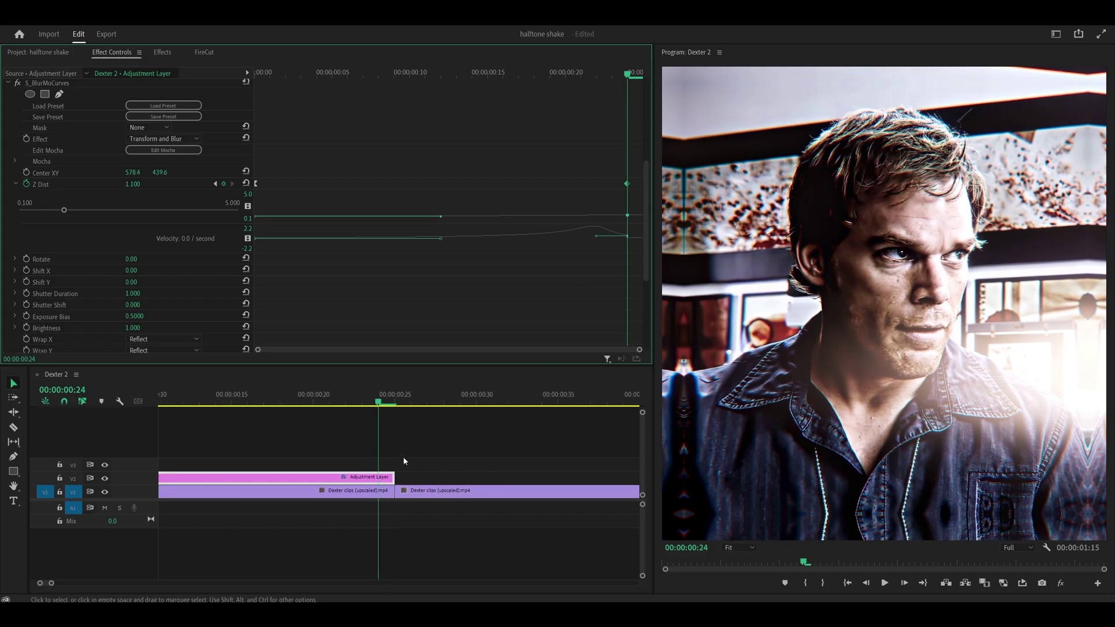
click(627, 187)
key(Left)
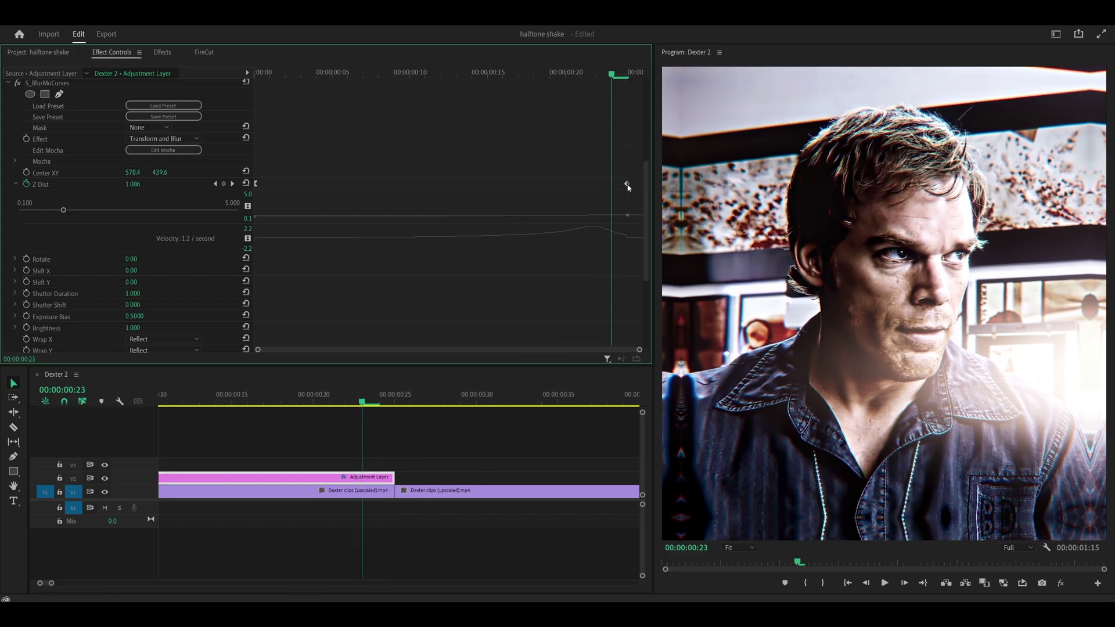
click(628, 184)
drag(595, 238, 612, 237)
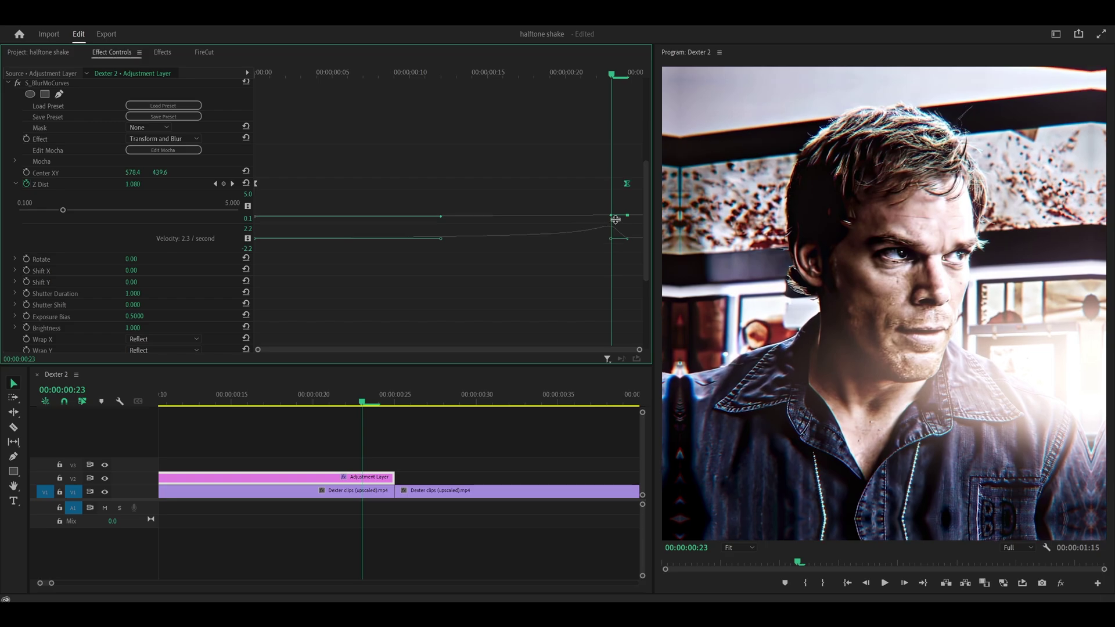
Step: Play back and scrub the adjusted zoom from the start of the sequence and save the project
click(365, 177)
click(232, 397)
key(minus)
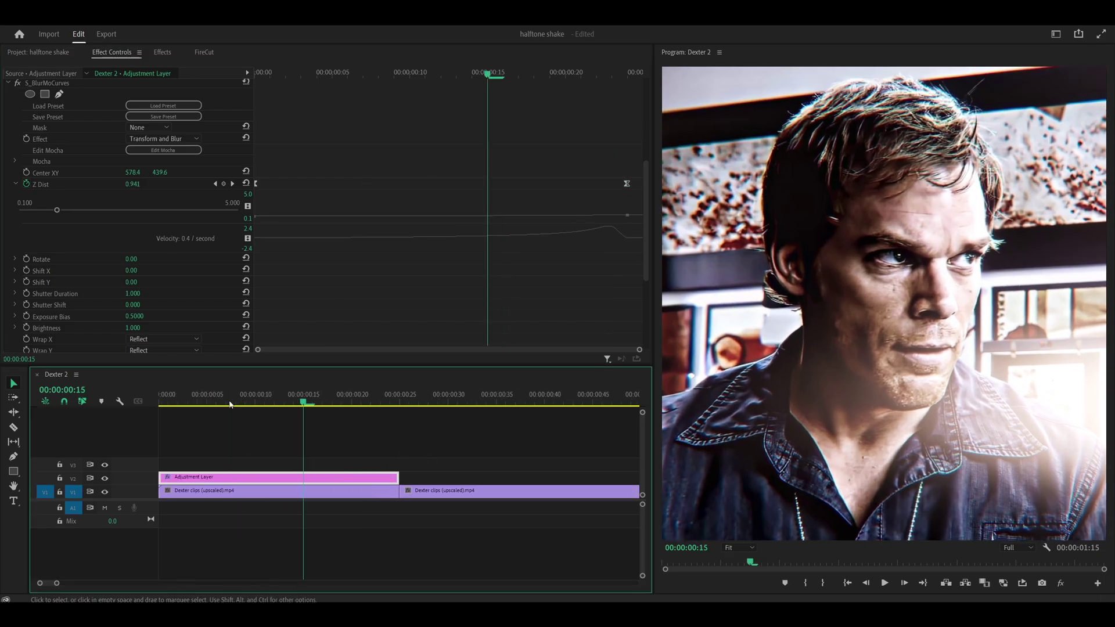
drag(242, 401, 137, 399)
key(ctrl+s)
key(space)
drag(223, 403, 114, 424)
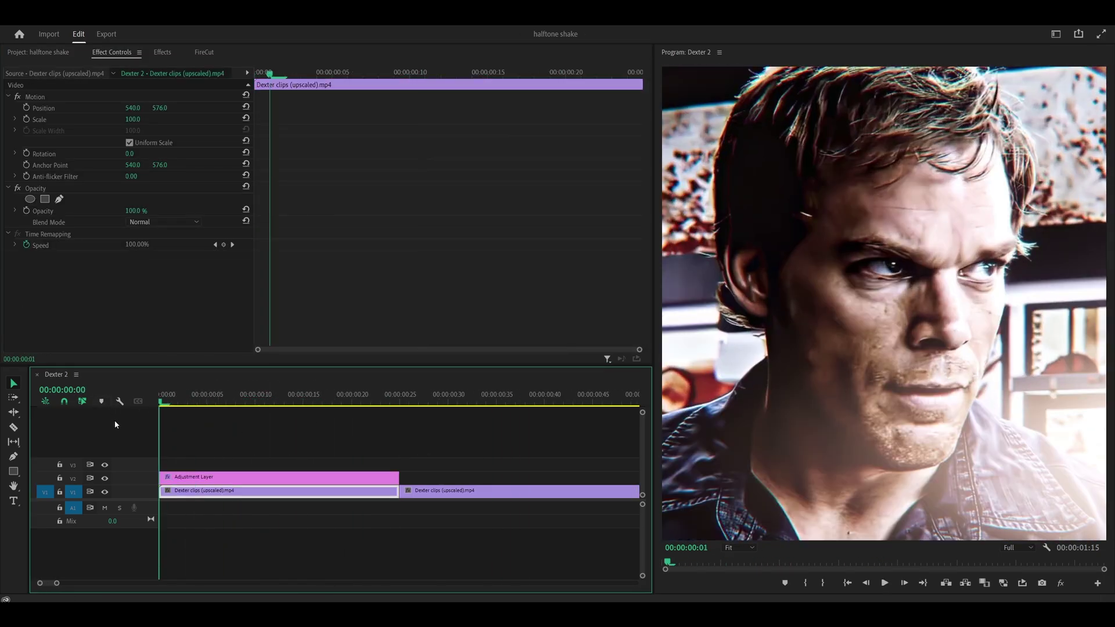
Step: Collapse the second S_BlurMoCurves, search the effects for "s_shake" and apply Sapphire's S_Shake to the adjustment layer
click(212, 475)
click(8, 267)
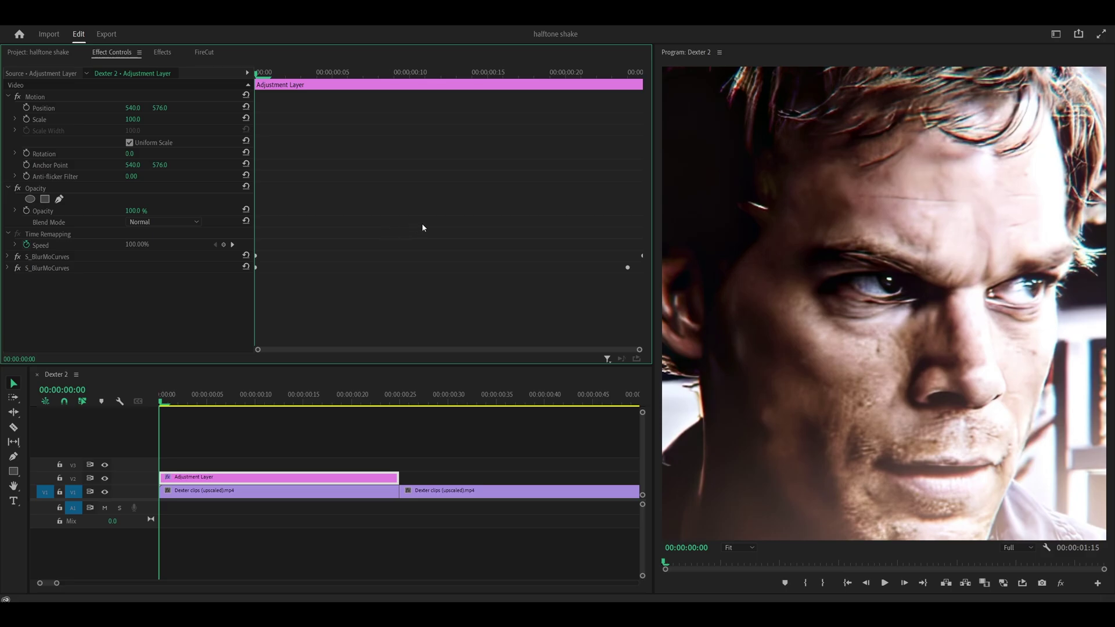
click(162, 52)
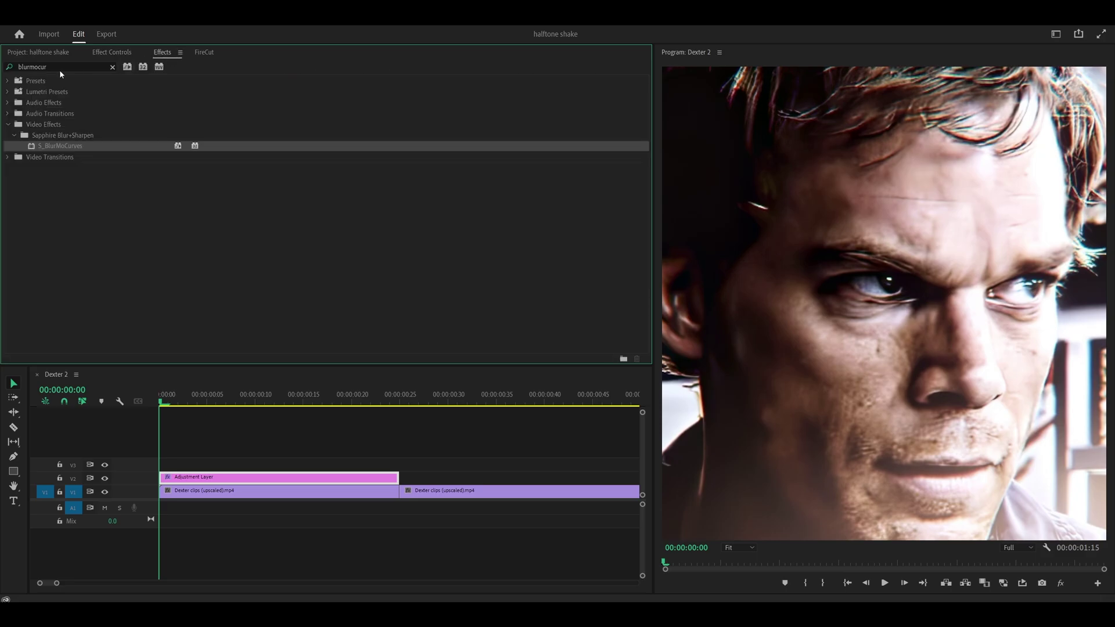
click(59, 67)
text(s_shake)
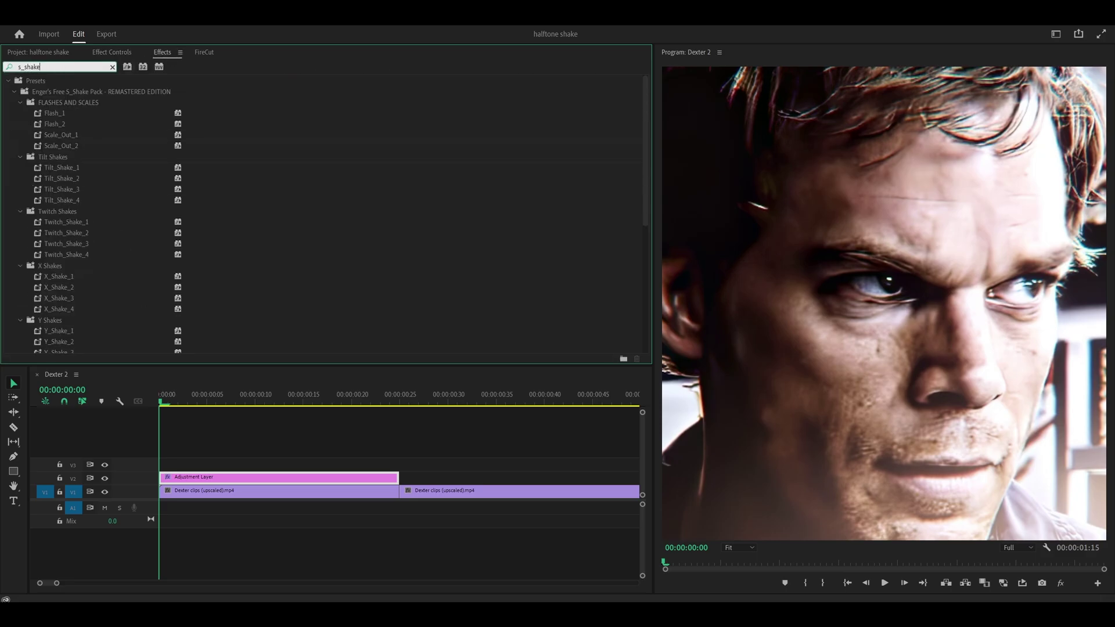
scroll(151, 174, down, 6)
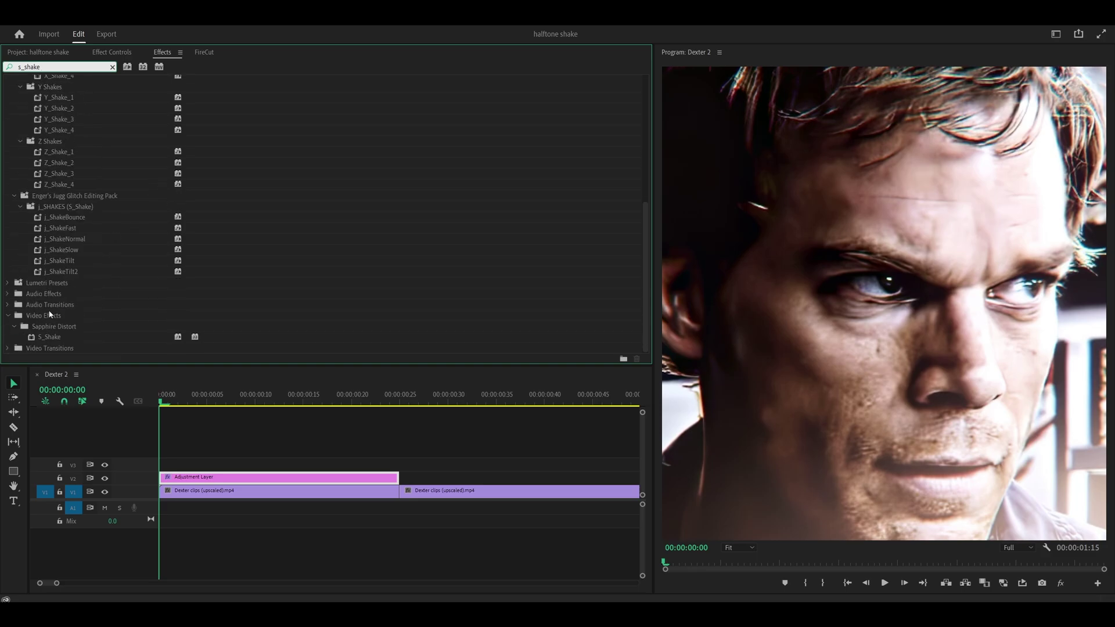
drag(55, 338, 181, 477)
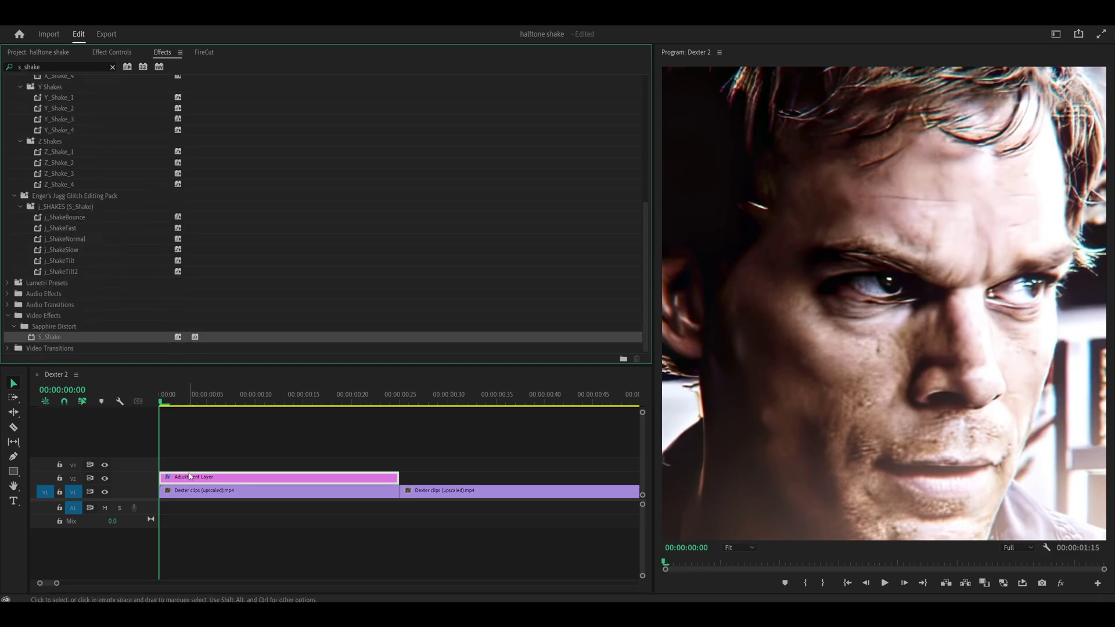
Step: Set S_Shake's Amplitude to 2 and its Frequency to 12
click(114, 53)
scroll(446, 249, down, 5)
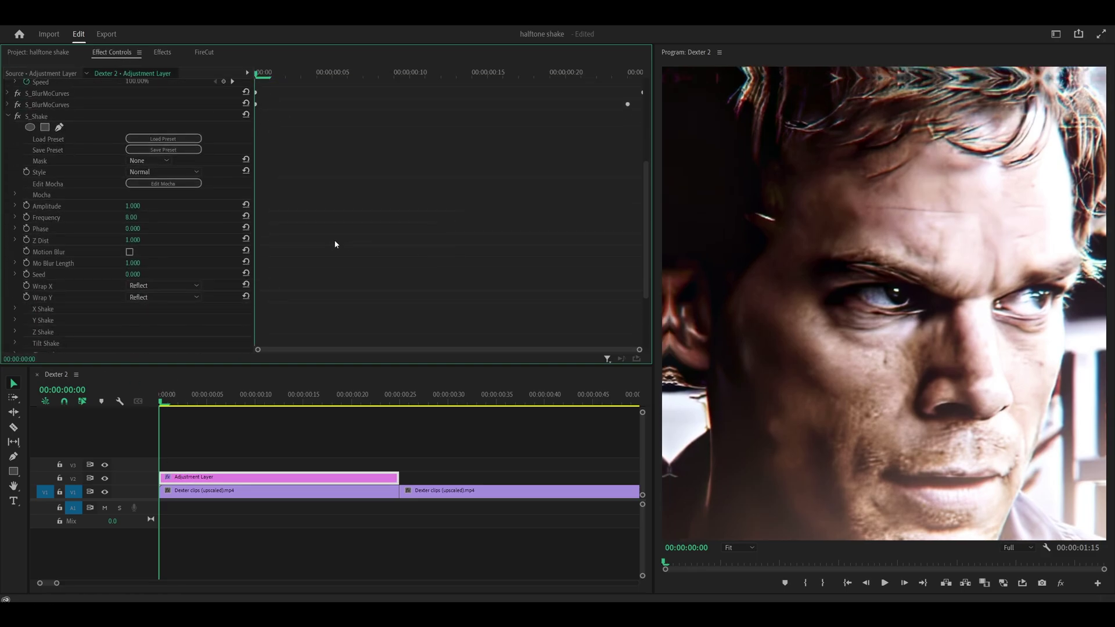
key(ctrl+s)
click(137, 206)
text(2)
click(134, 217)
text(12)
key(Return)
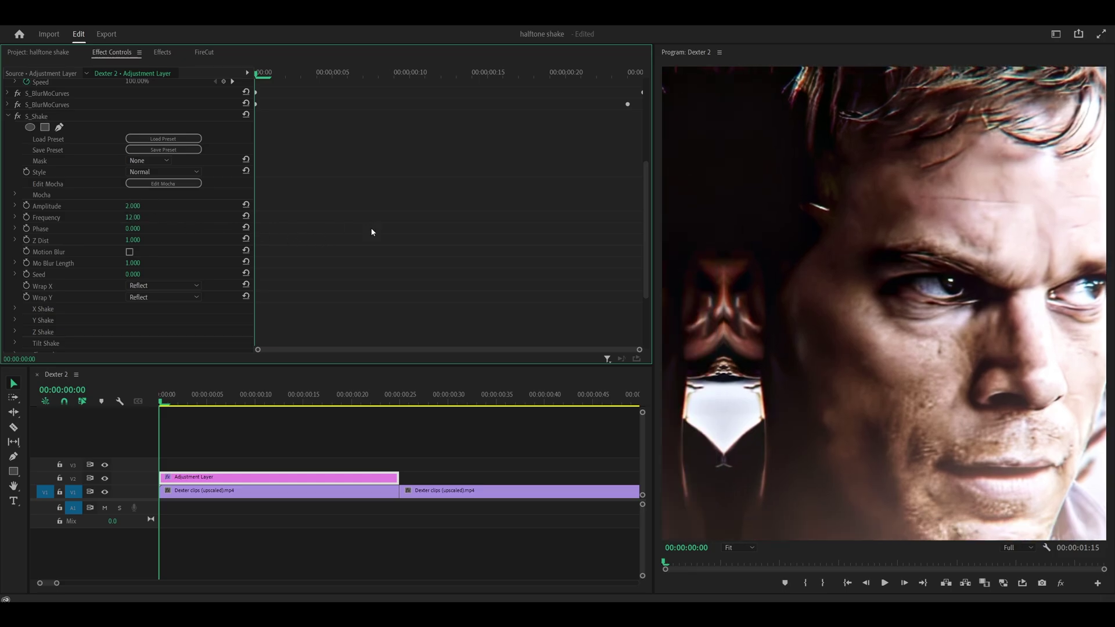
Step: Enable Motion Blur in S_Shake and set its Mo Blur Length to 4
scroll(165, 250, down, 1)
click(130, 241)
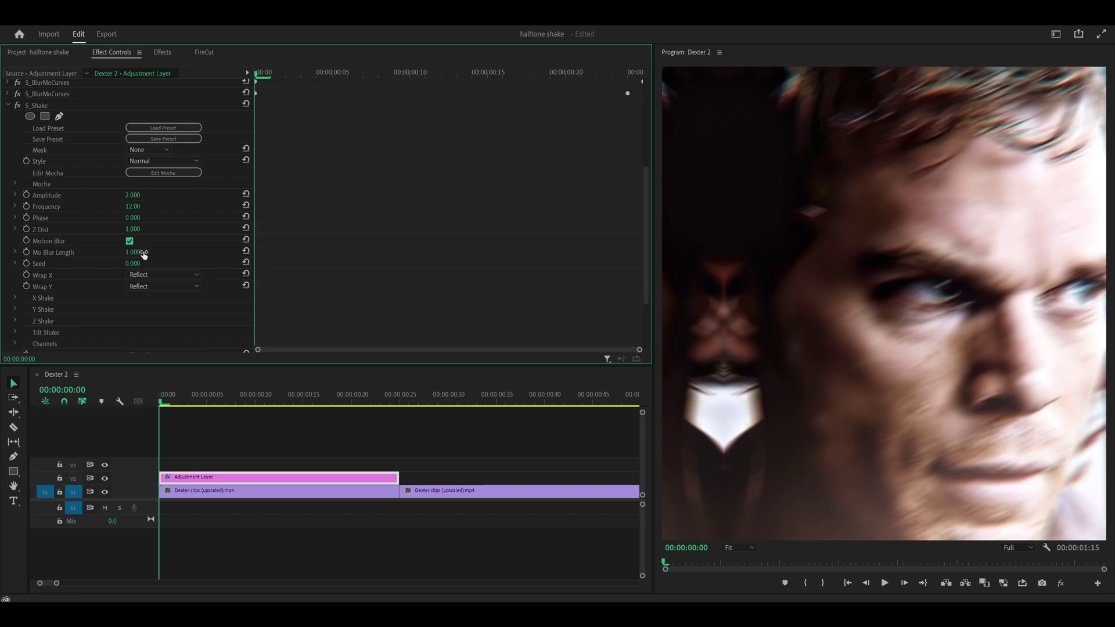
click(133, 252)
text(4)
key(Return)
scroll(351, 225, down, 6)
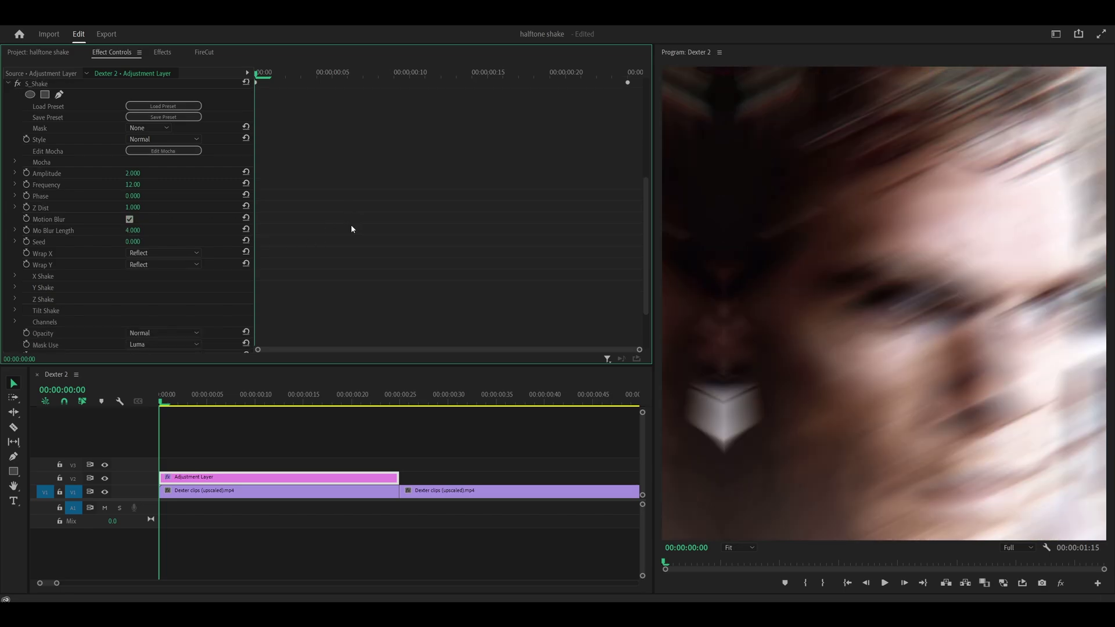
Step: Set the X Rand Amp of S_Shake's X Shake to 4
click(15, 221)
scroll(87, 226, down, 3)
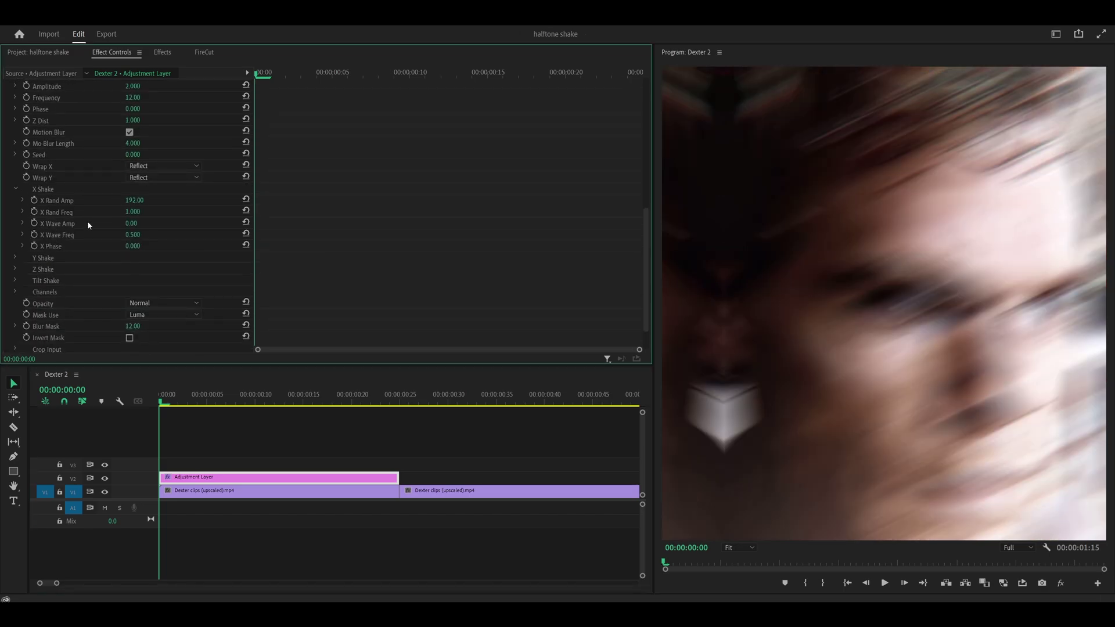
click(139, 201)
text(4)
key(Return)
Step: Set the Y Rand Amp of S_Shake's Y Shake to 6
scroll(15, 253, down, 1)
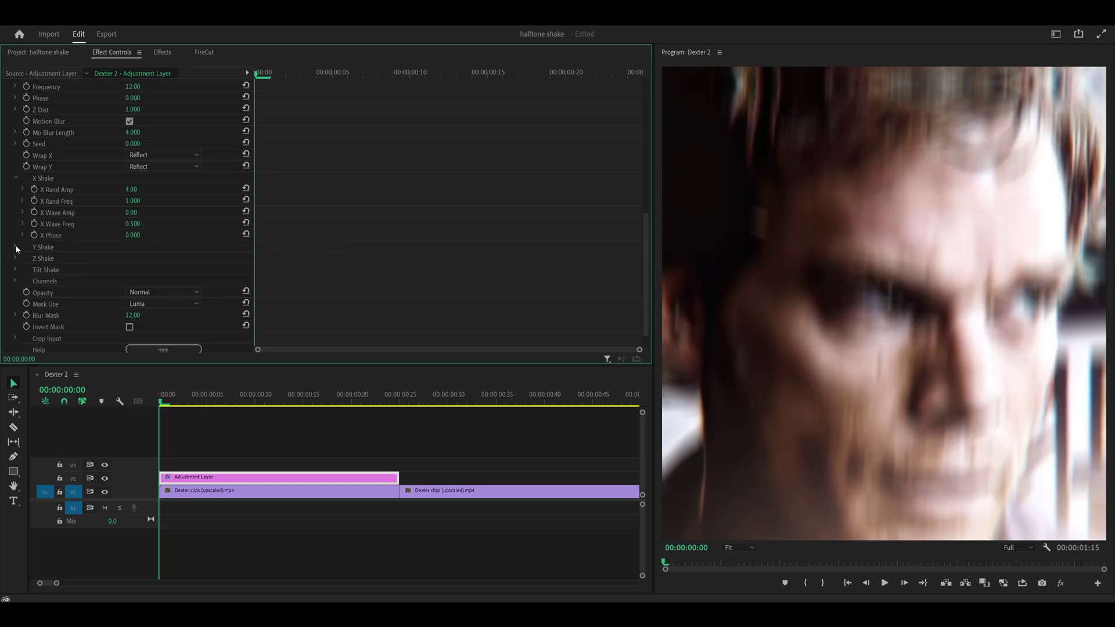
click(17, 248)
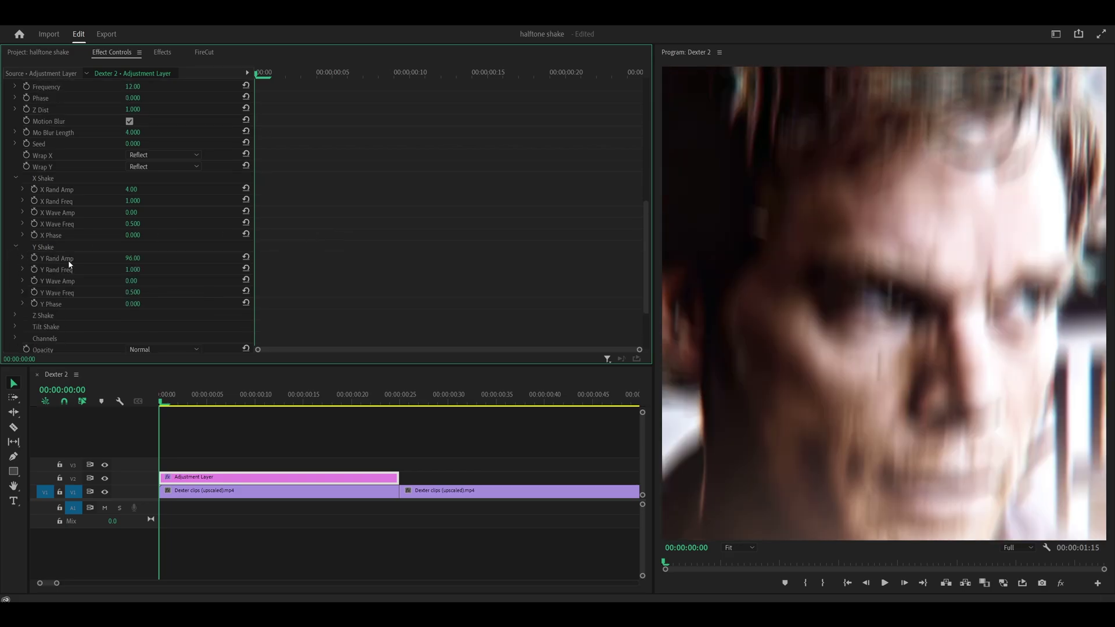
click(145, 259)
text(6)
key(Return)
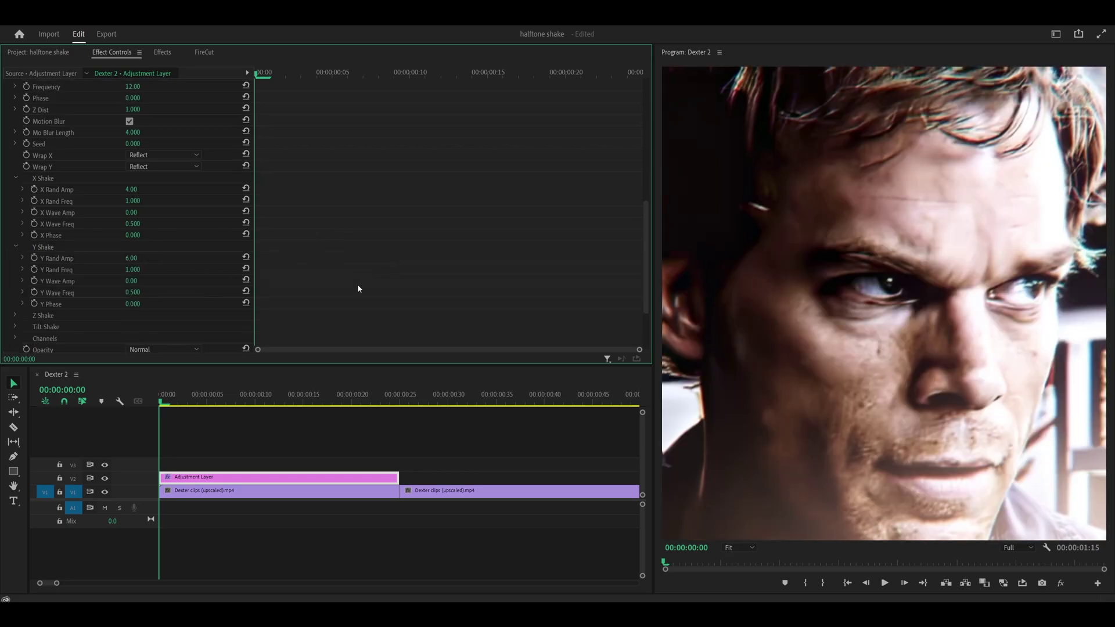
Step: Preview the shake, turn off S_Shake's Motion Blur on the adjustment layer and scrub back to 00:00:00:08
drag(191, 397, 274, 400)
key(space)
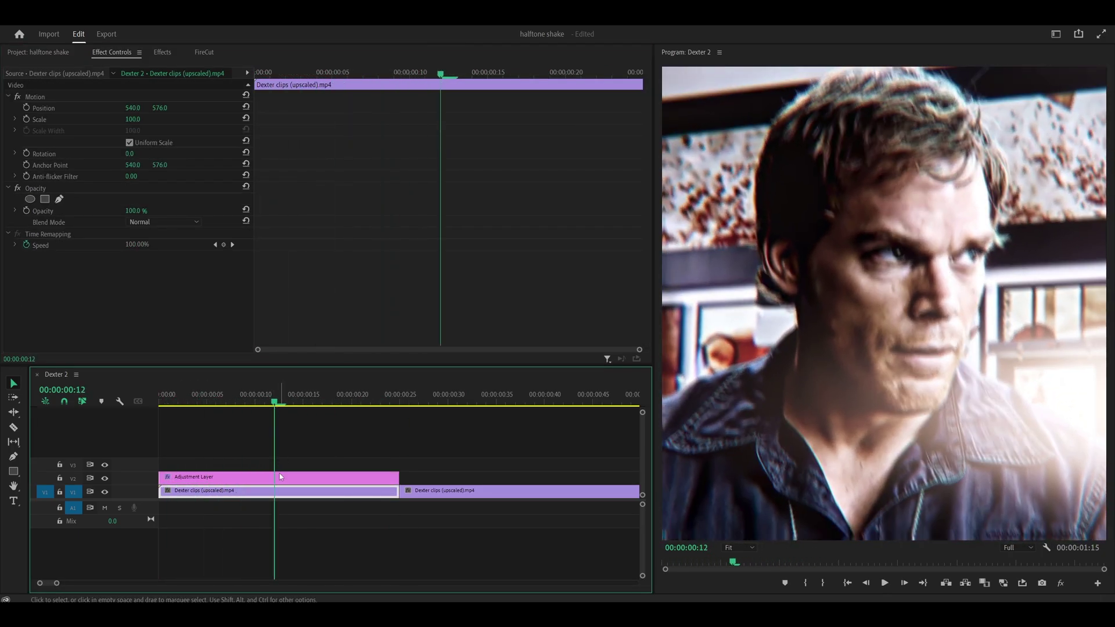
click(281, 477)
scroll(319, 291, down, 5)
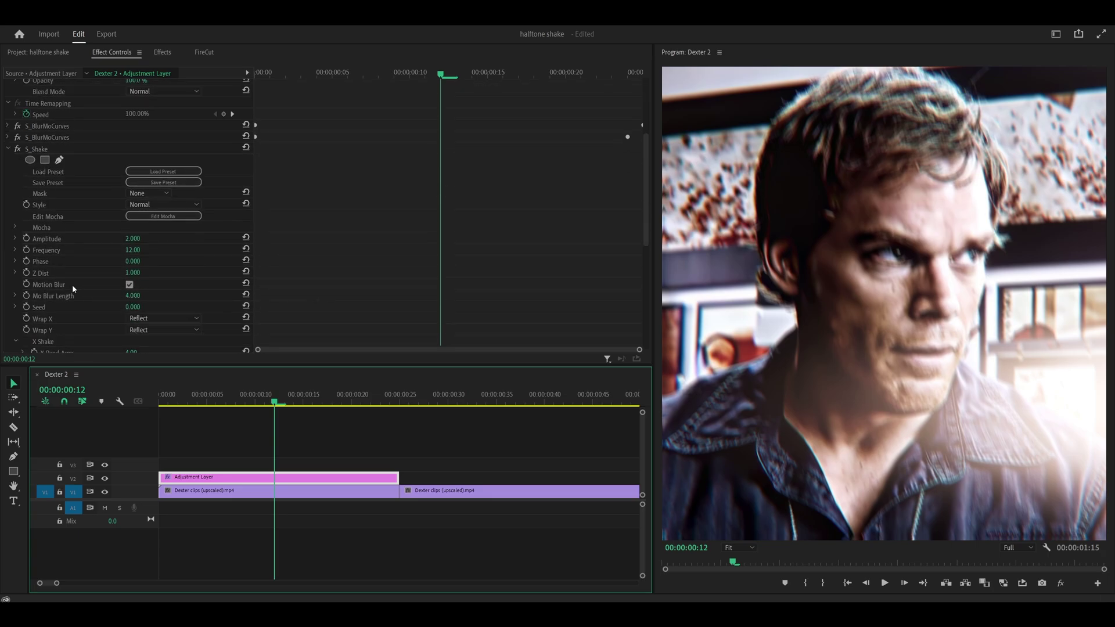
click(130, 285)
drag(274, 401, 235, 405)
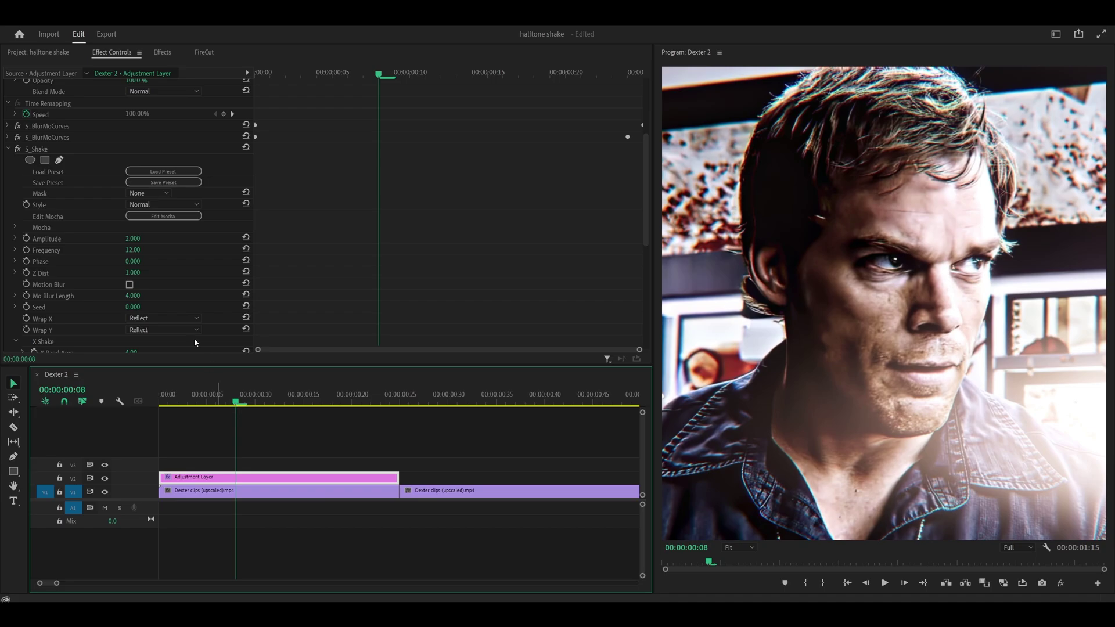
Step: Try an S_Shake Frequency of 18 and review the faster shake from the start of the sequence
click(133, 250)
text(1)
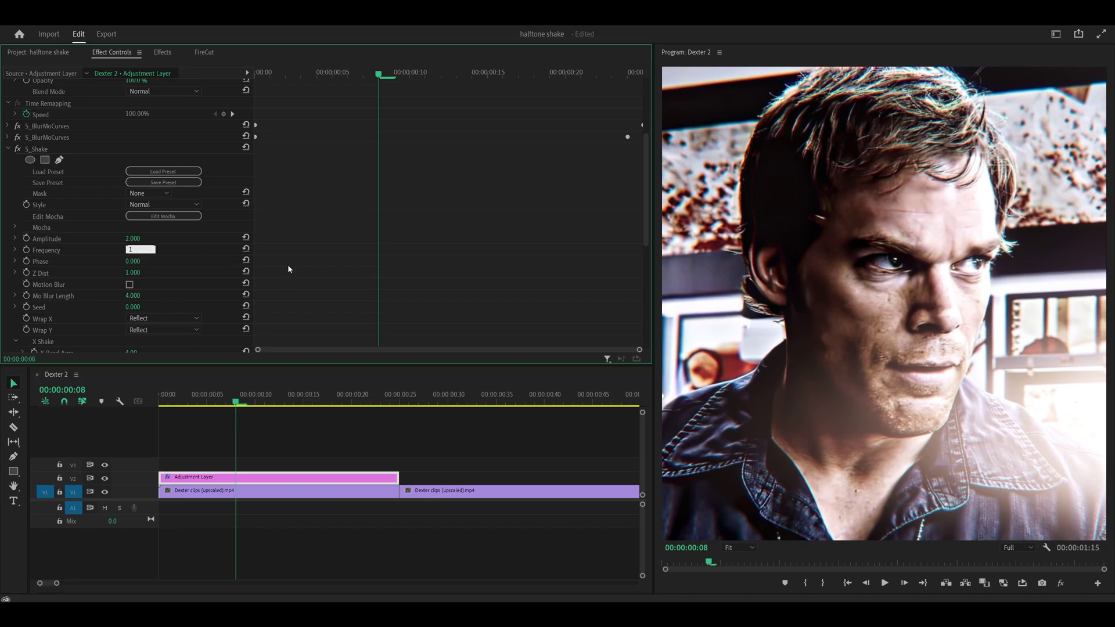
text(0)
key(Return)
drag(244, 395, 160, 396)
key(space)
click(235, 398)
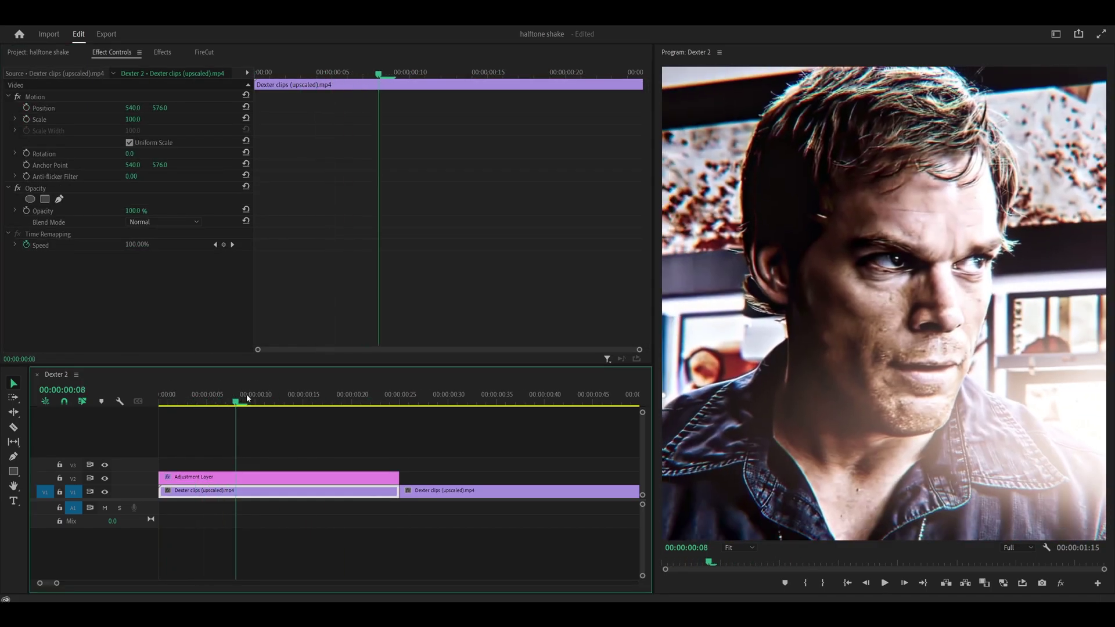
mouse_move(246, 398)
mouse_down()
mouse_move(360, 401)
mouse_move(227, 400)
mouse_up()
Step: Restore S_Shake's Frequency to 12 and turn its Motion Blur back on
click(239, 477)
scroll(309, 279, down, 3)
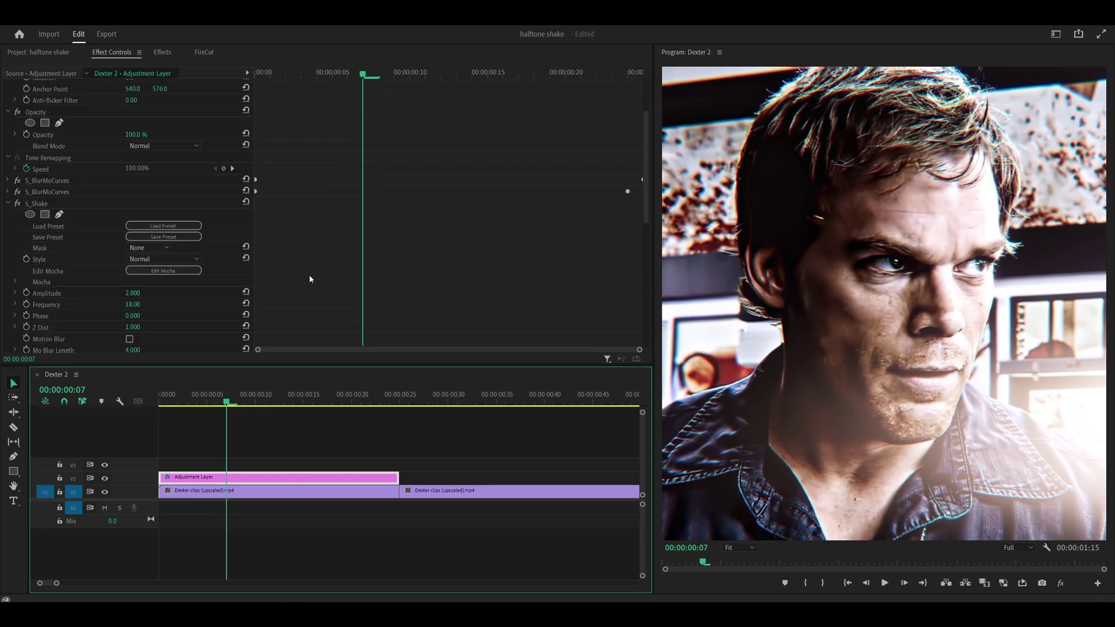
scroll(310, 279, down, 2)
click(129, 285)
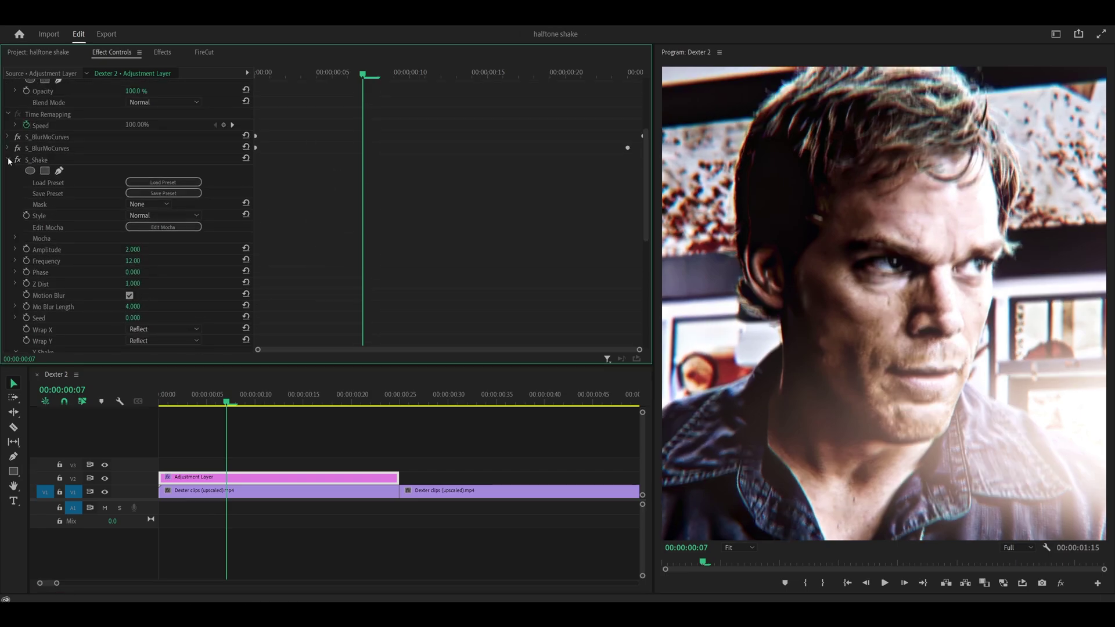
Step: Collapse S_Shake, search the effects for "blurdire" and apply S_BlurDirectional to the adjustment layer
click(8, 160)
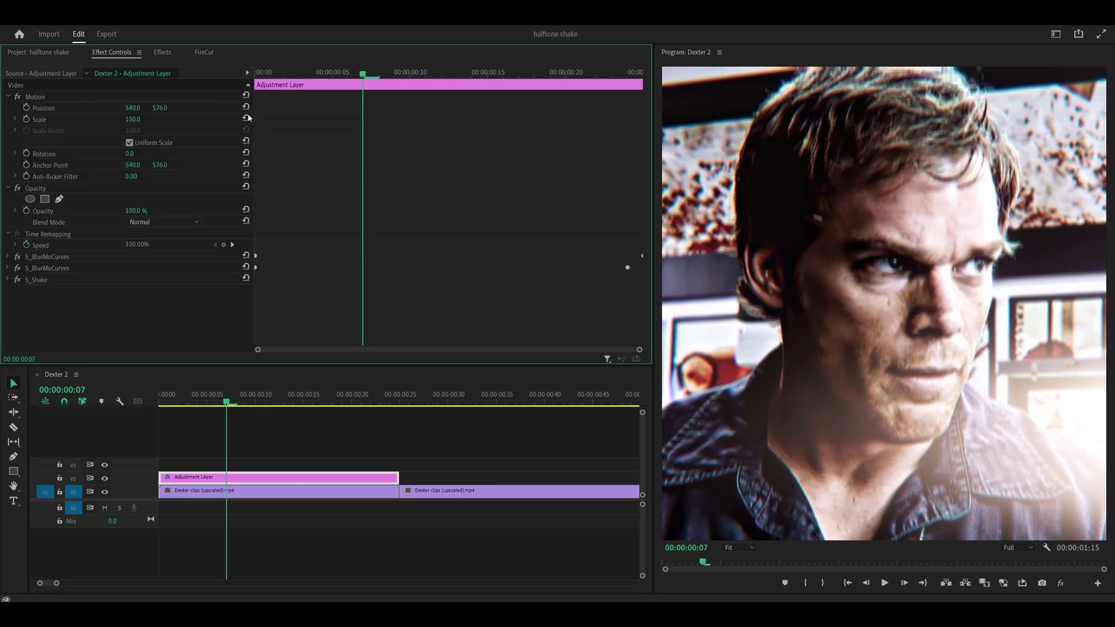
click(162, 52)
click(78, 67)
text(bl)
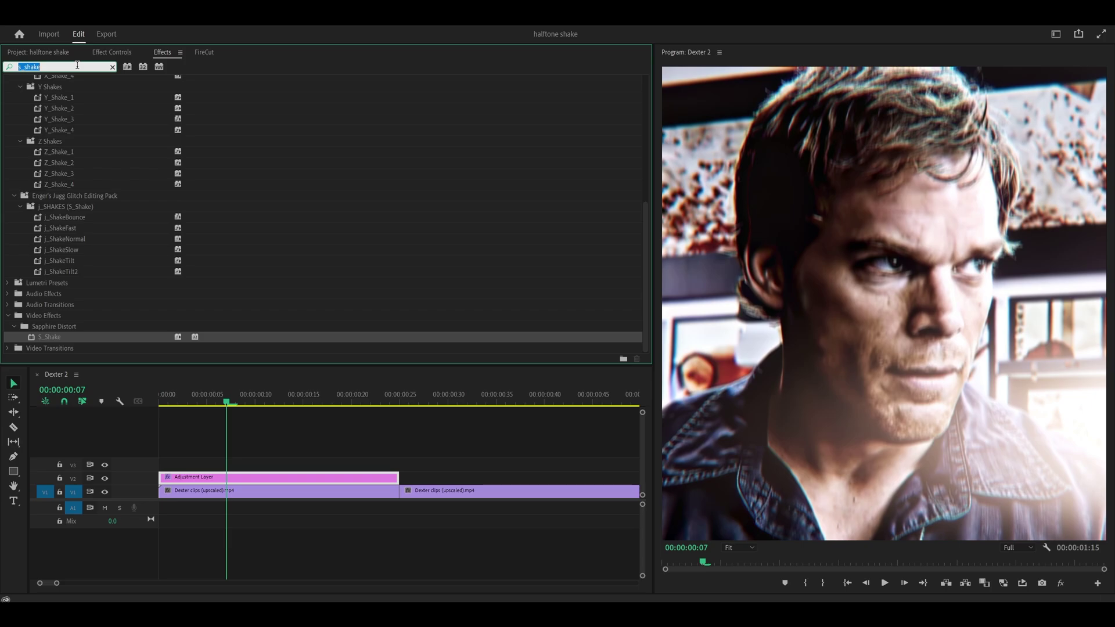
text(urdire)
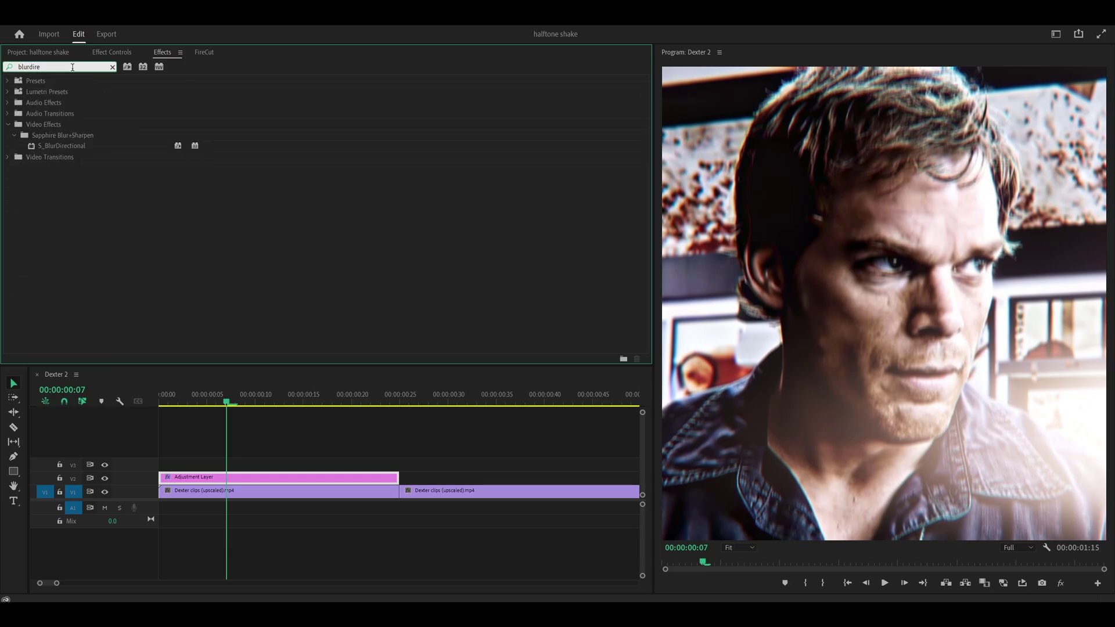
drag(51, 146, 221, 477)
Step: At 00:00:00:00, keyframe S_BlurDirectional's Blur Amount, Angle, Shift and Brightness, and set Blur Amount to 75
click(112, 53)
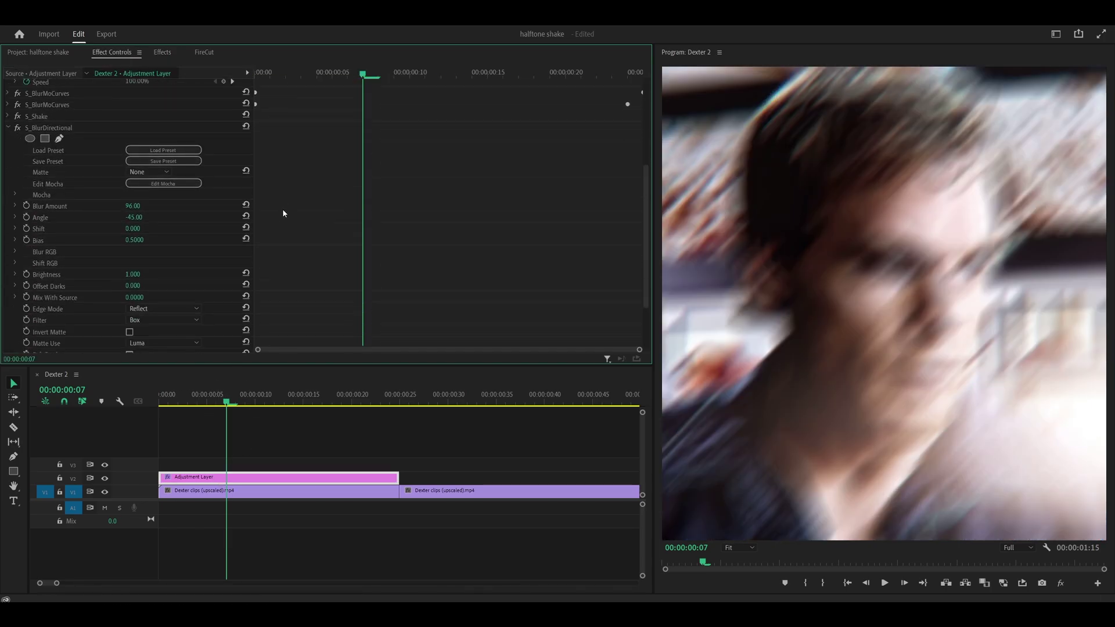
scroll(282, 208, down, 1)
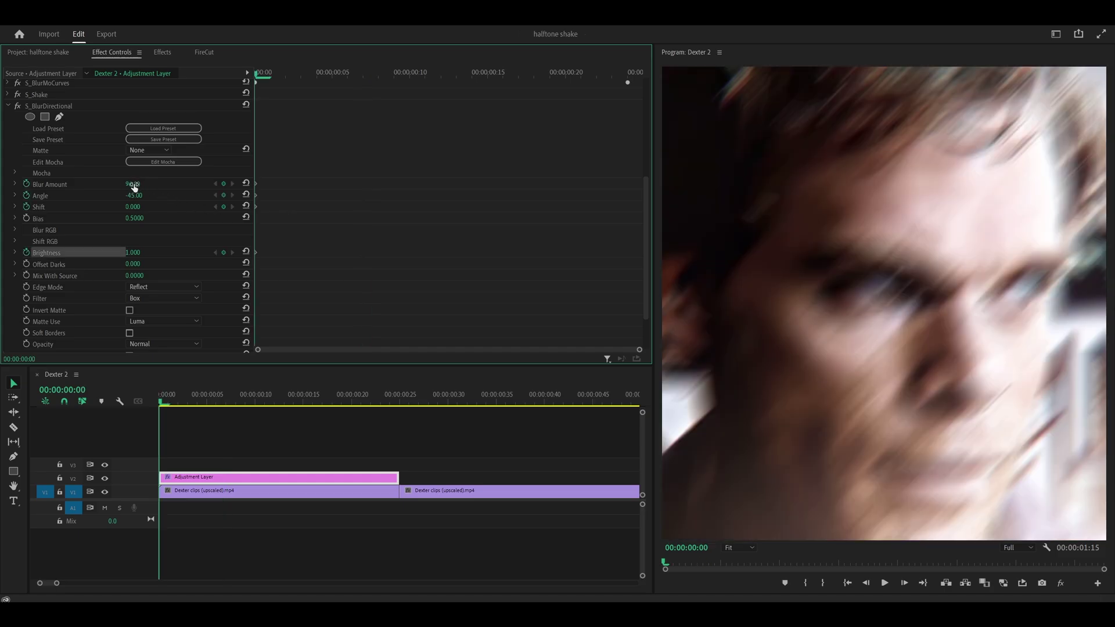
click(135, 184)
key(Return)
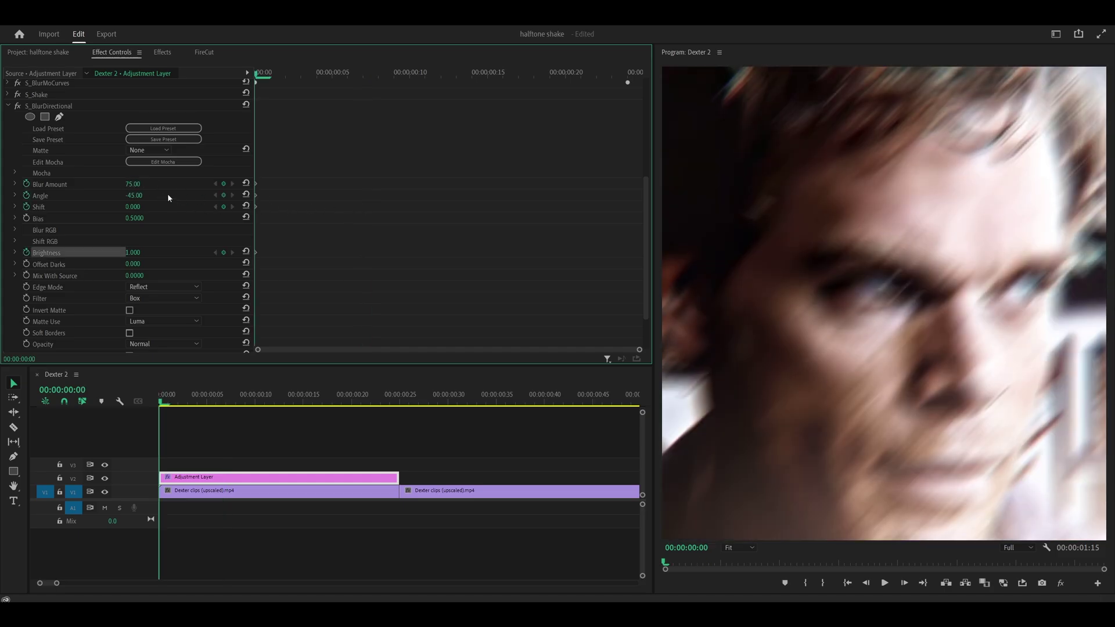
Step: Set the first keyframes of S_BlurDirectional's Shift to 5 and Brightness to 2
click(140, 205)
text(5)
key(Return)
click(133, 253)
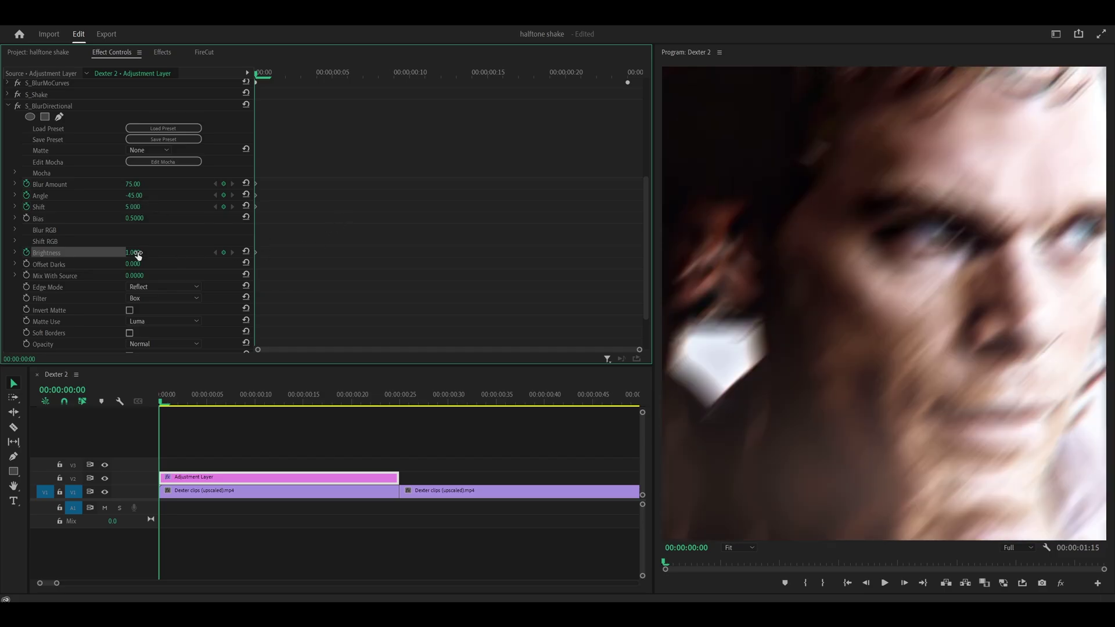
text(2)
key(Return)
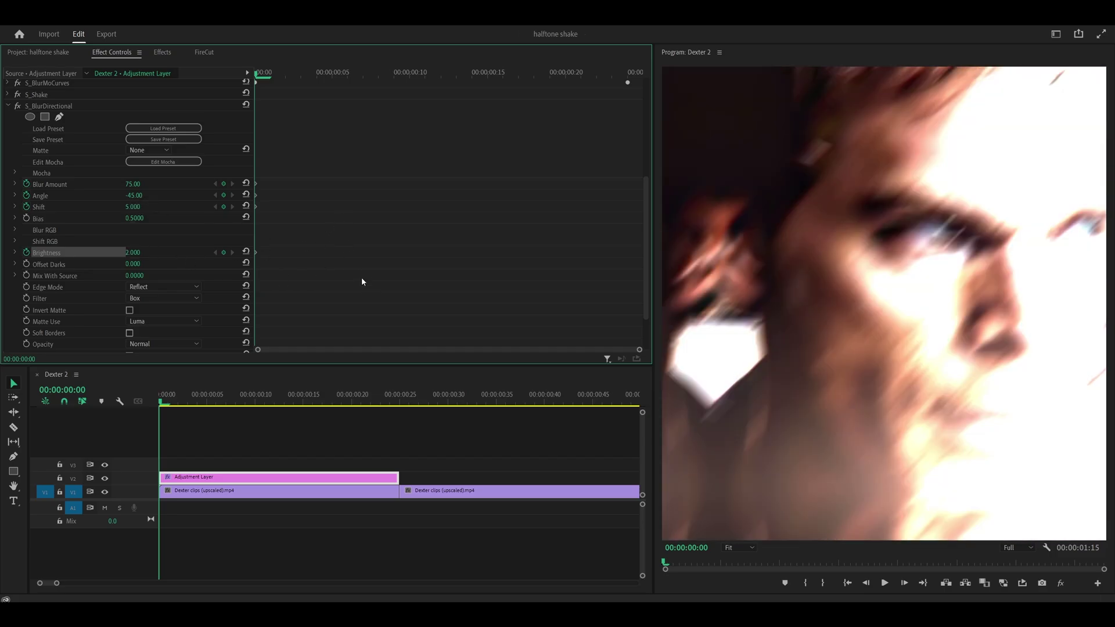
Step: At 00:00:00:10, keyframe S_BlurDirectional's Blur Amount at 0, Angle at -500 and Shift at 0
key(shift+Right)
key(shift+Right)
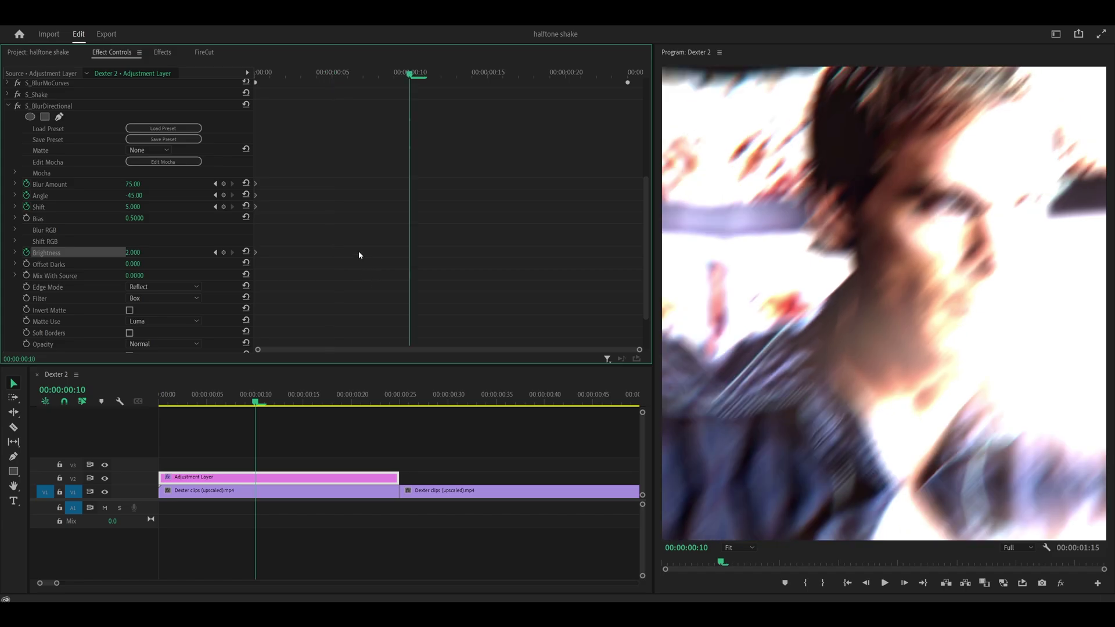
click(136, 184)
text(0)
key(Return)
click(139, 195)
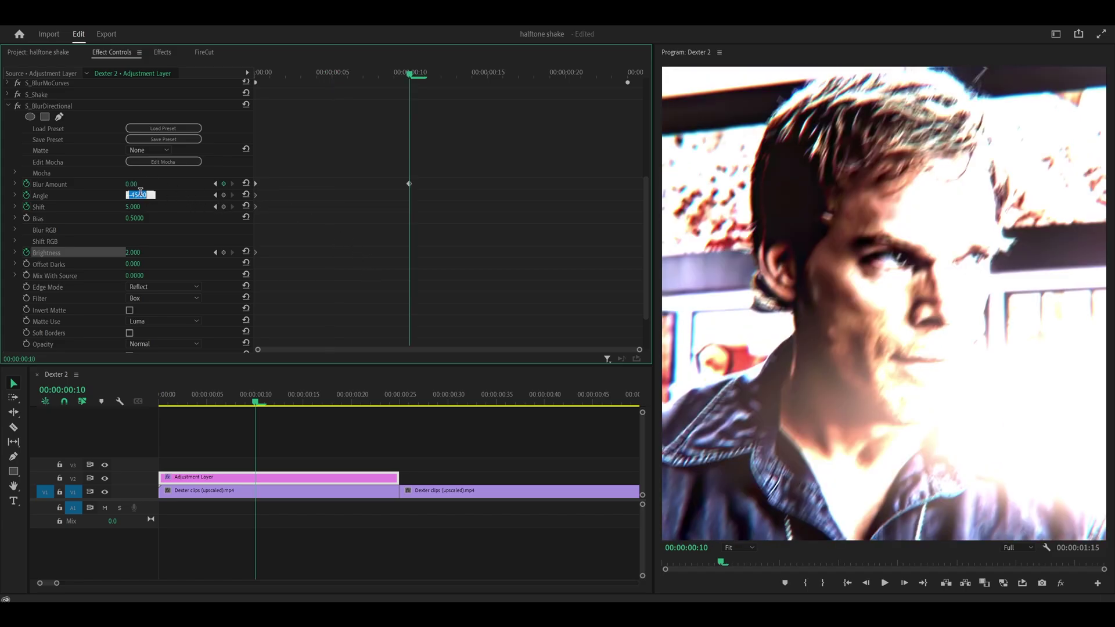
text(-500)
key(Return)
click(148, 211)
text(0)
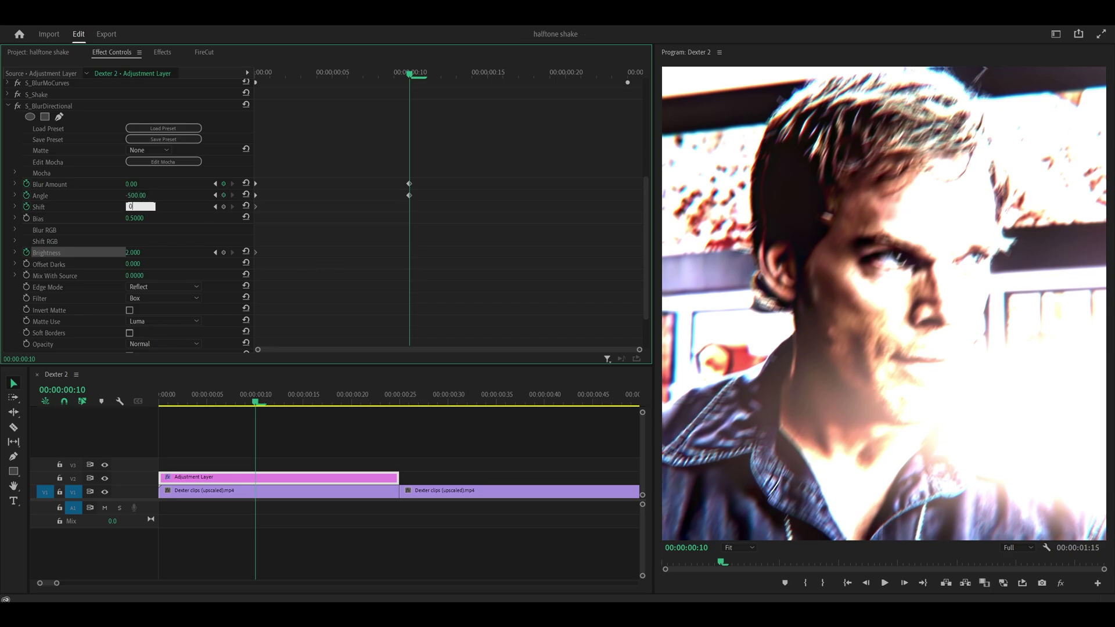
key(Return)
Step: At 00:00:00:15, keyframe S_BlurDirectional's Brightness at 1
key(shift+Right)
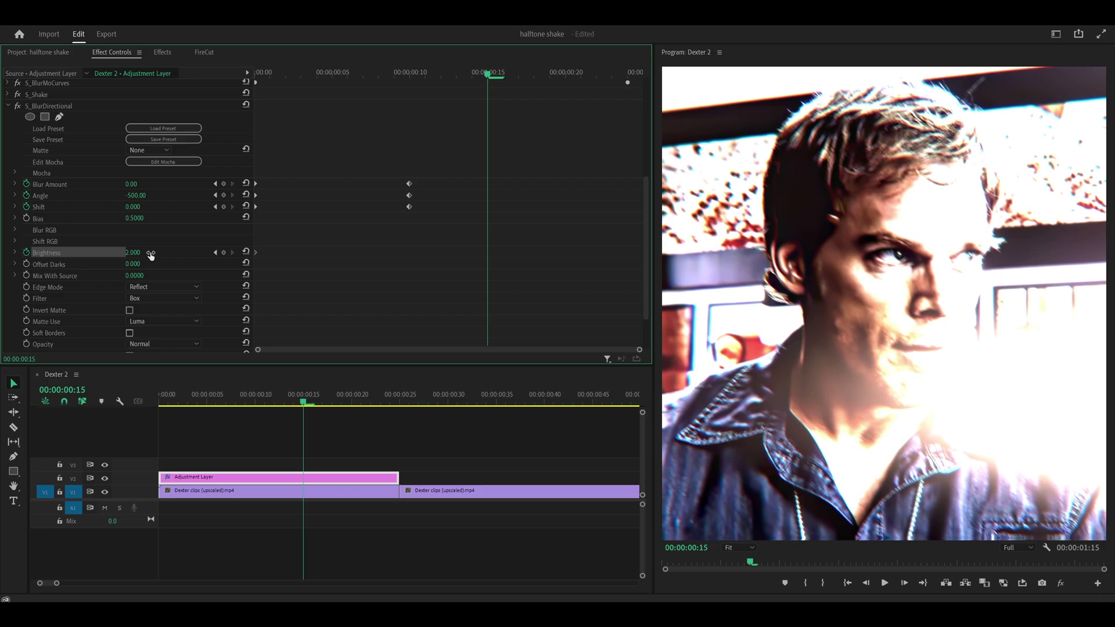
click(133, 252)
text(1)
key(Return)
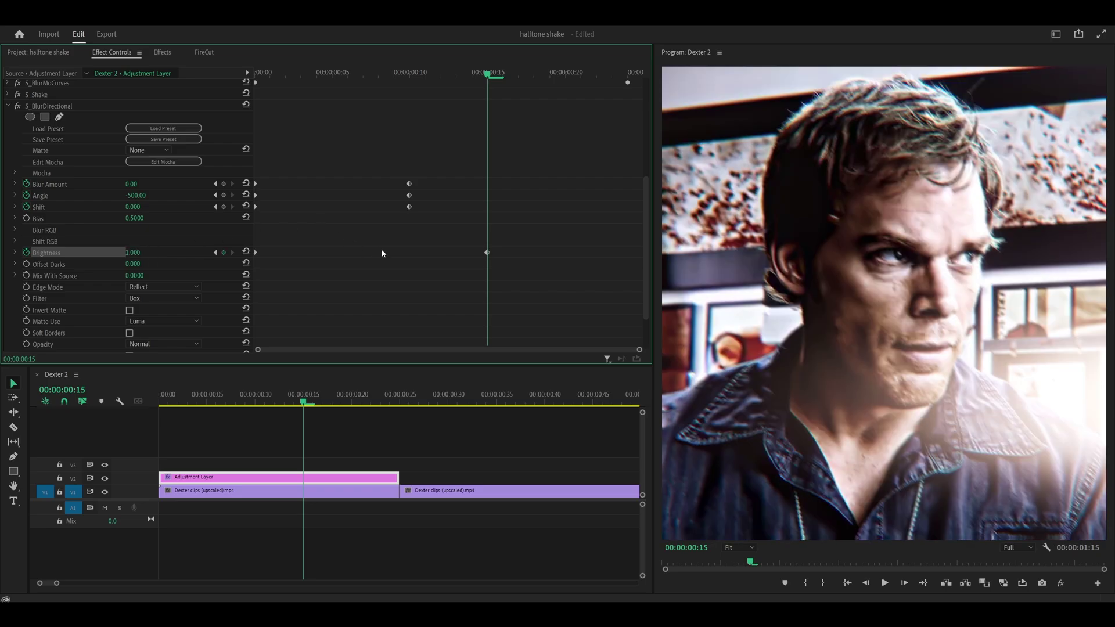
Step: Apply Ease In to the second keyframes of S_BlurDirectional's Blur Amount, Angle, Shift and Brightness, and return the playhead to the start
key(Left)
key(Left)
key(Left)
drag(531, 146, 379, 274)
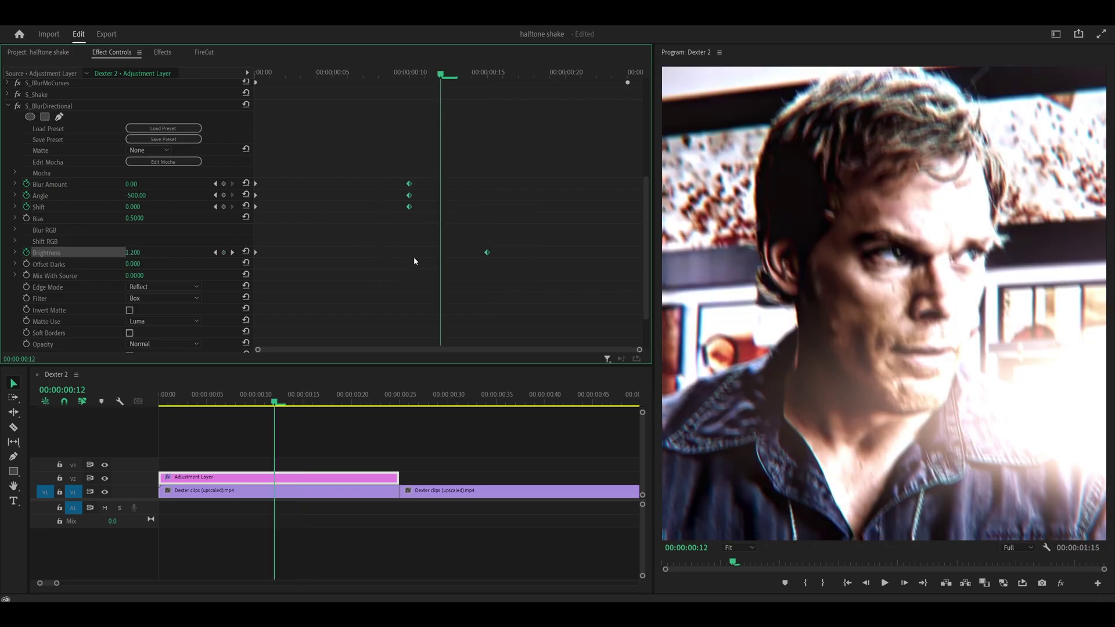
right_click(488, 254)
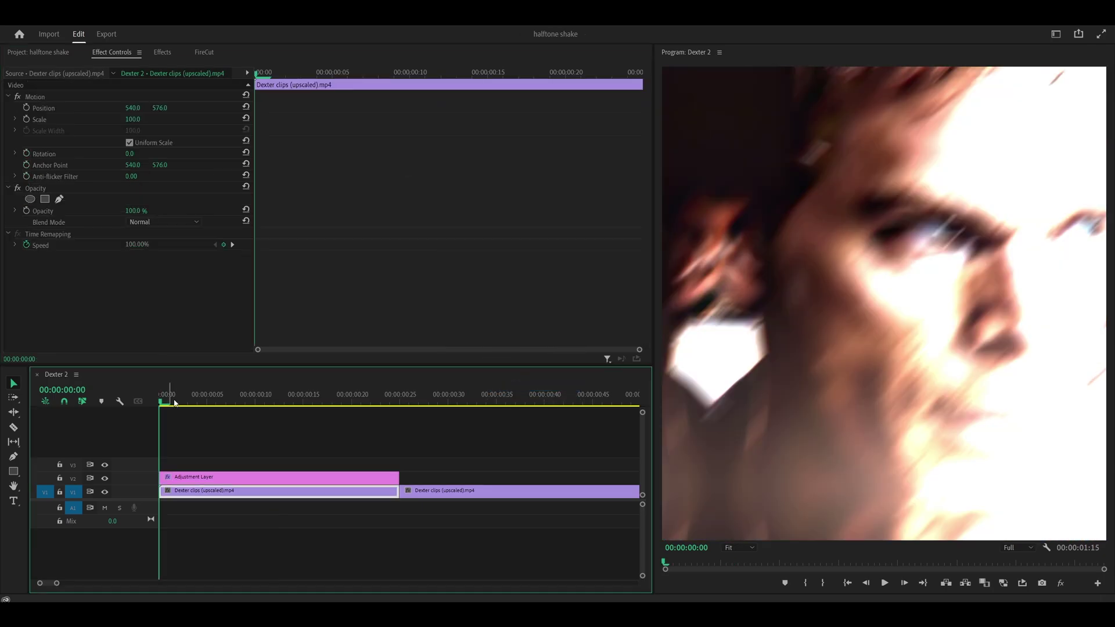
drag(164, 395, 144, 410)
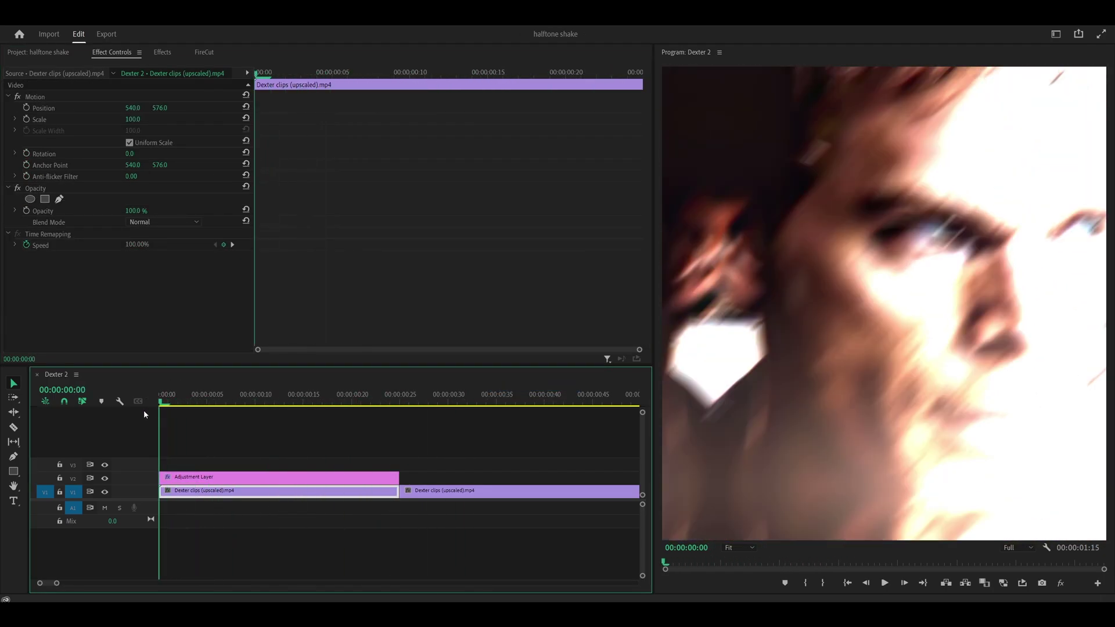
Step: Select the adjustment layer and keyframe S_BlurDirectional's Blur Amount at 25 at 00:00:00:24
click(214, 475)
scroll(387, 273, down, 5)
scroll(387, 273, down, 3)
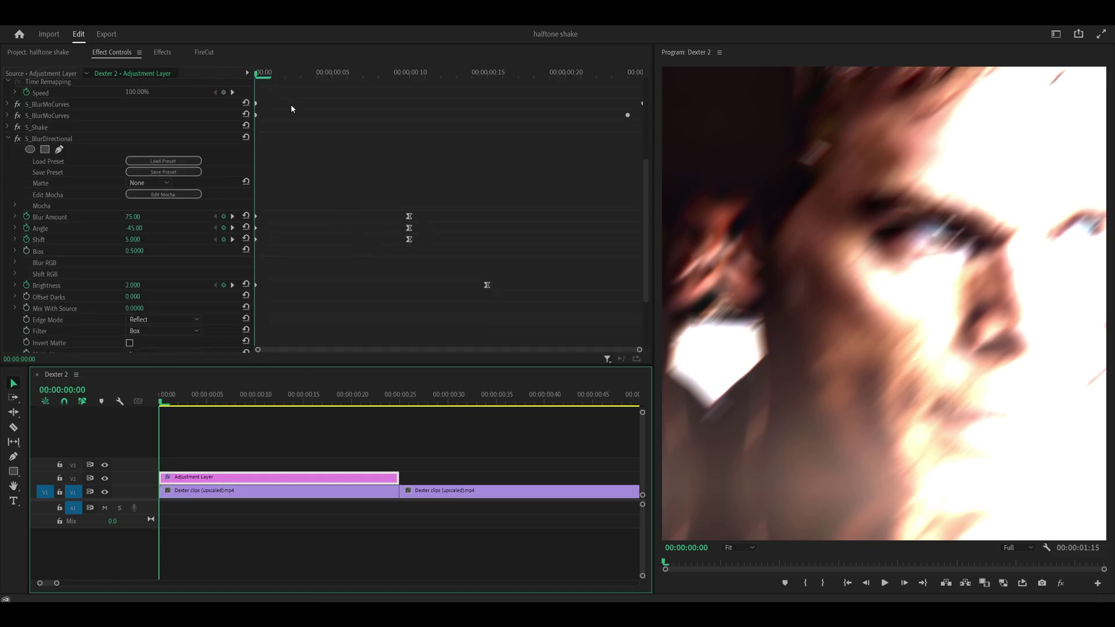
scroll(393, 451, up, 1)
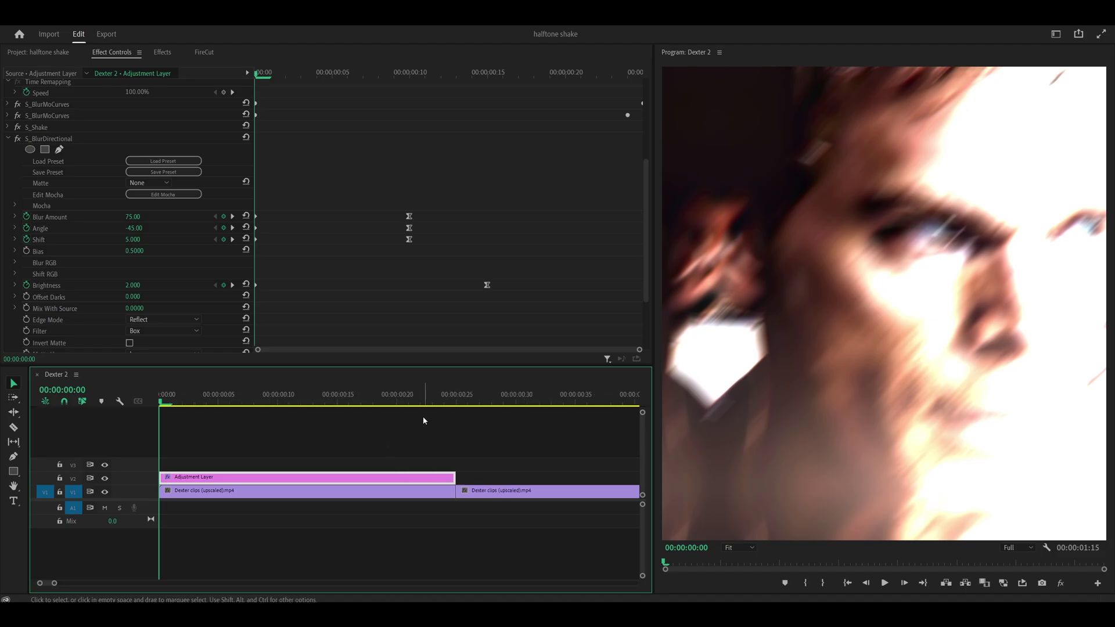
click(307, 400)
drag(409, 401, 471, 403)
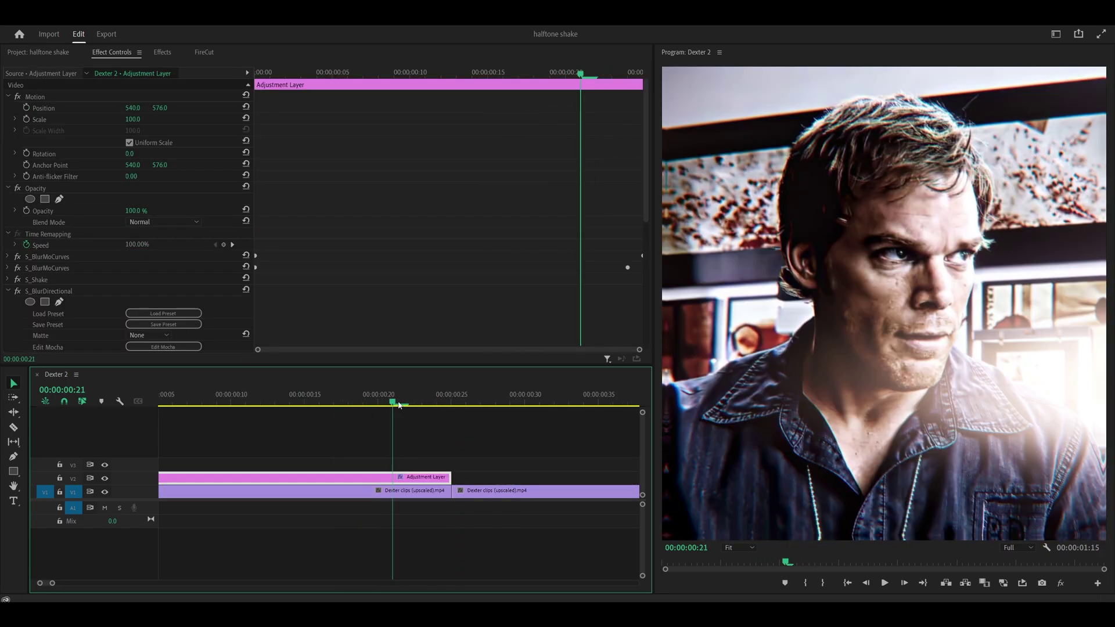
drag(399, 405, 438, 402)
scroll(445, 242, down, 5)
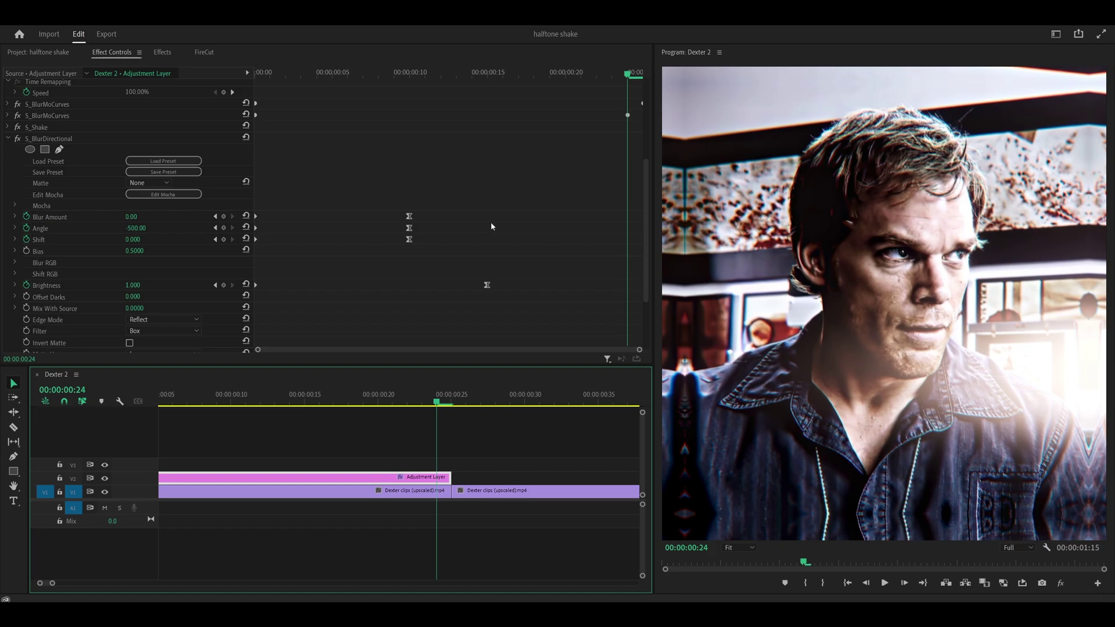
scroll(498, 216, down, 1)
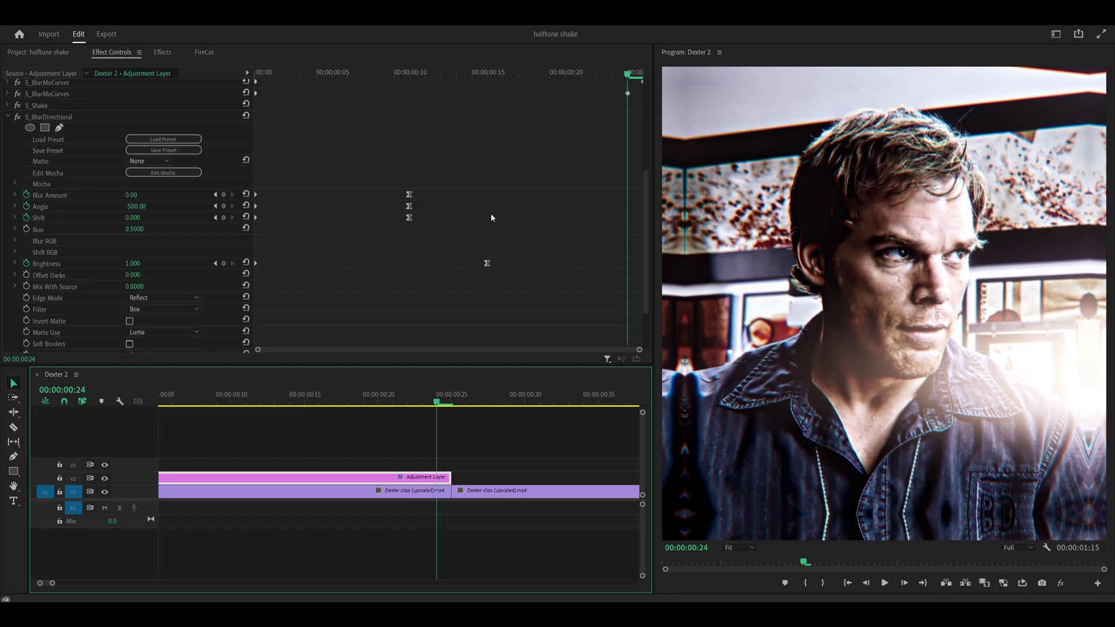
drag(132, 196, 138, 196)
click(138, 196)
text(25)
key(Return)
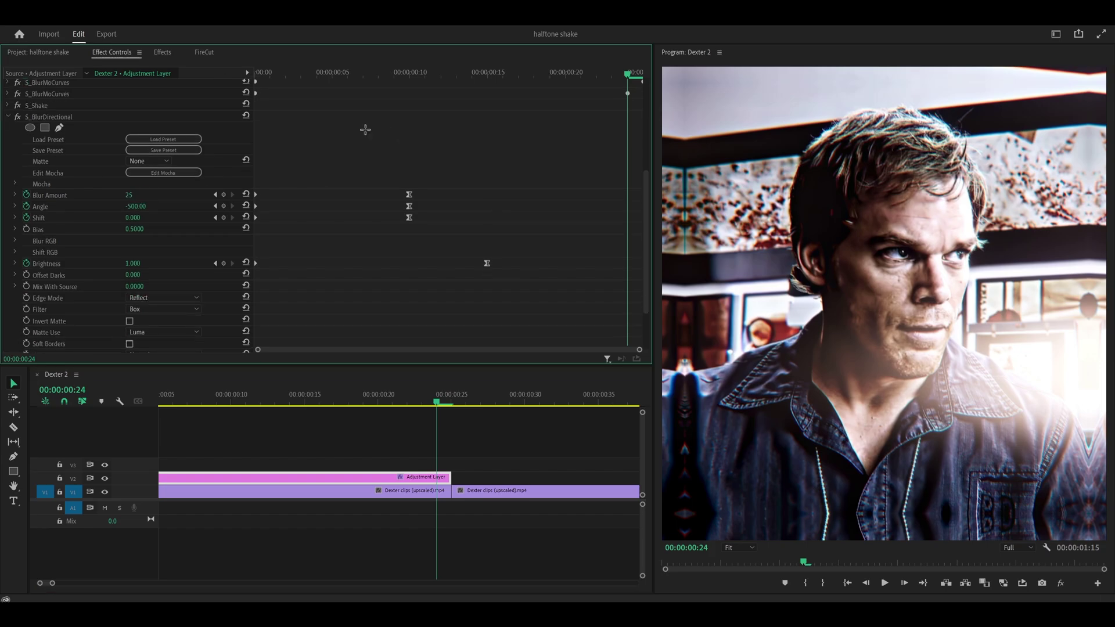
Step: At 00:00:00:24, keyframe S_BlurDirectional's Angle at 300 and Shift at 2
click(140, 205)
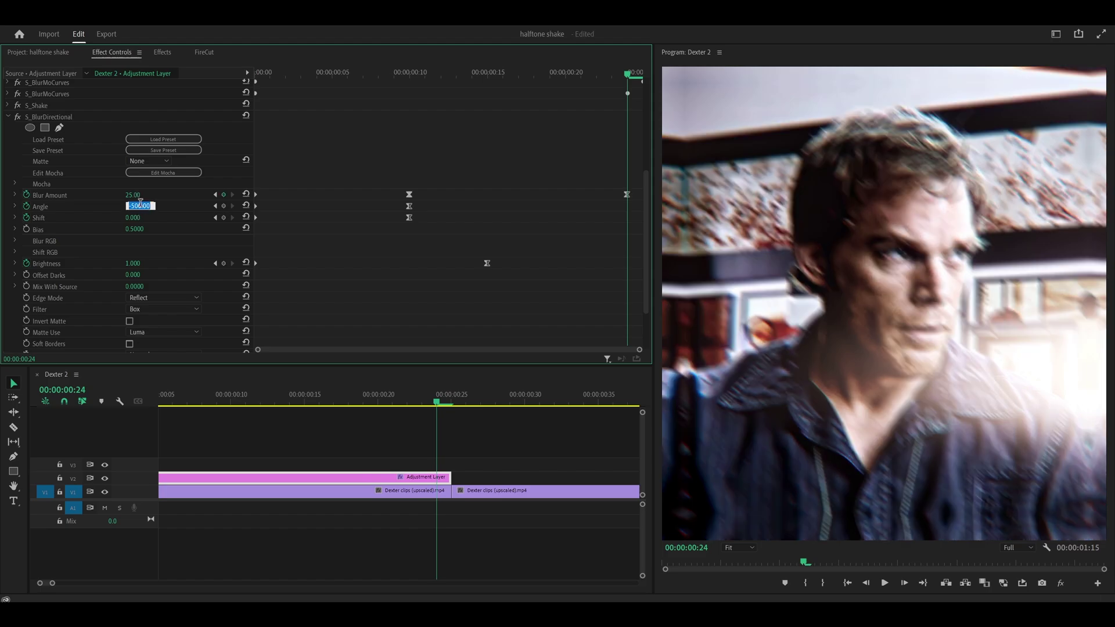
text(300)
key(Return)
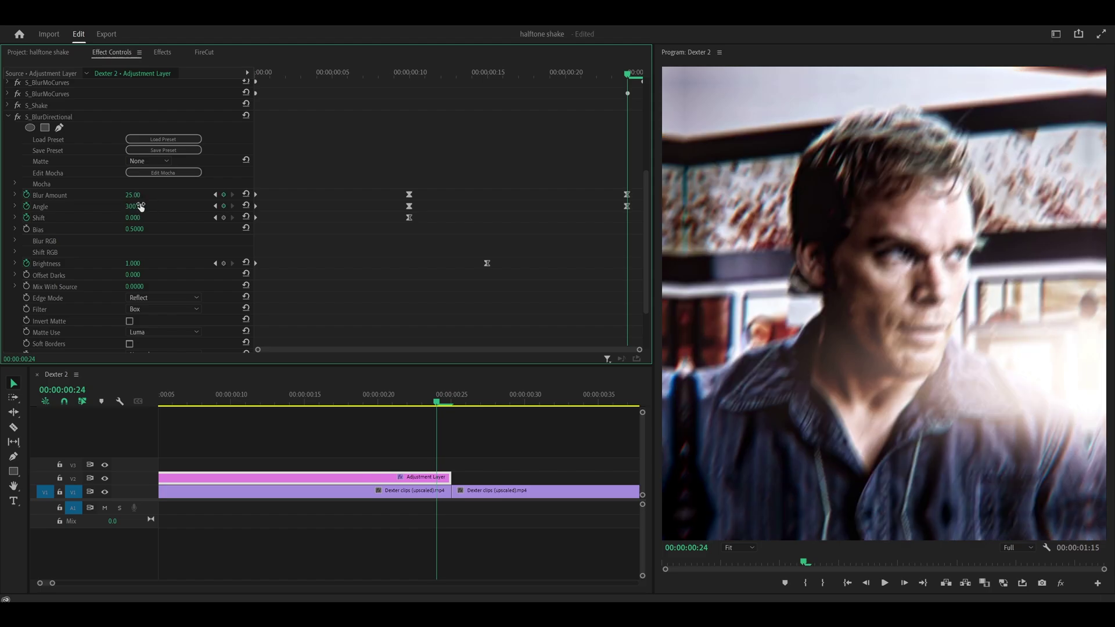
click(133, 218)
text(2)
key(Return)
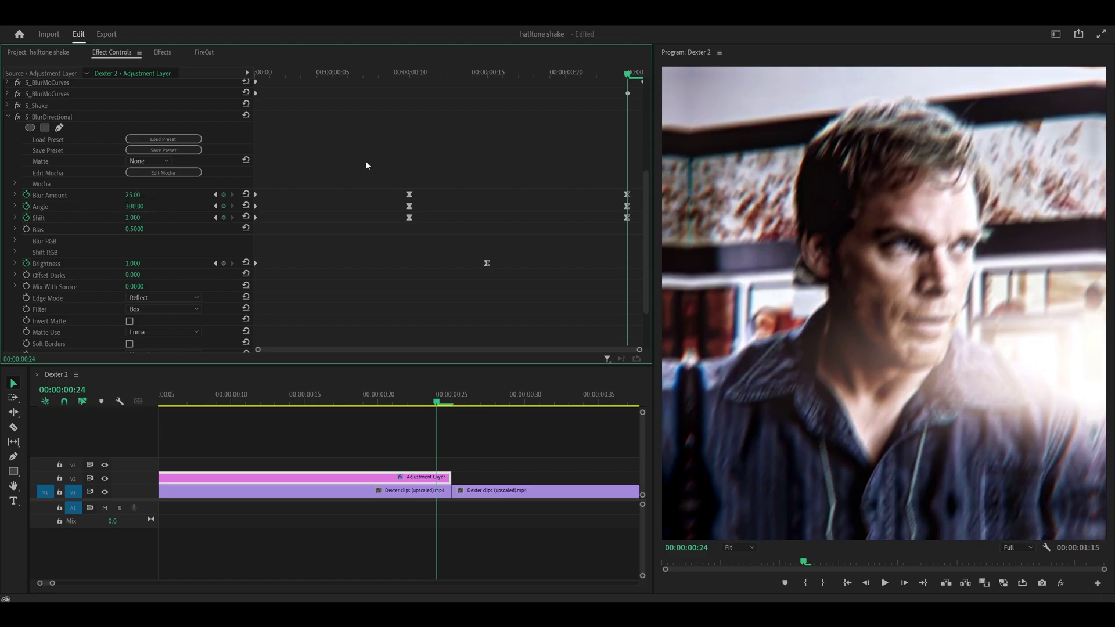
Step: At 00:00:00:19, keyframe S_BlurDirectional's Blur Amount at 0, Angle at -500 and Shift at 0
key(shift+Left)
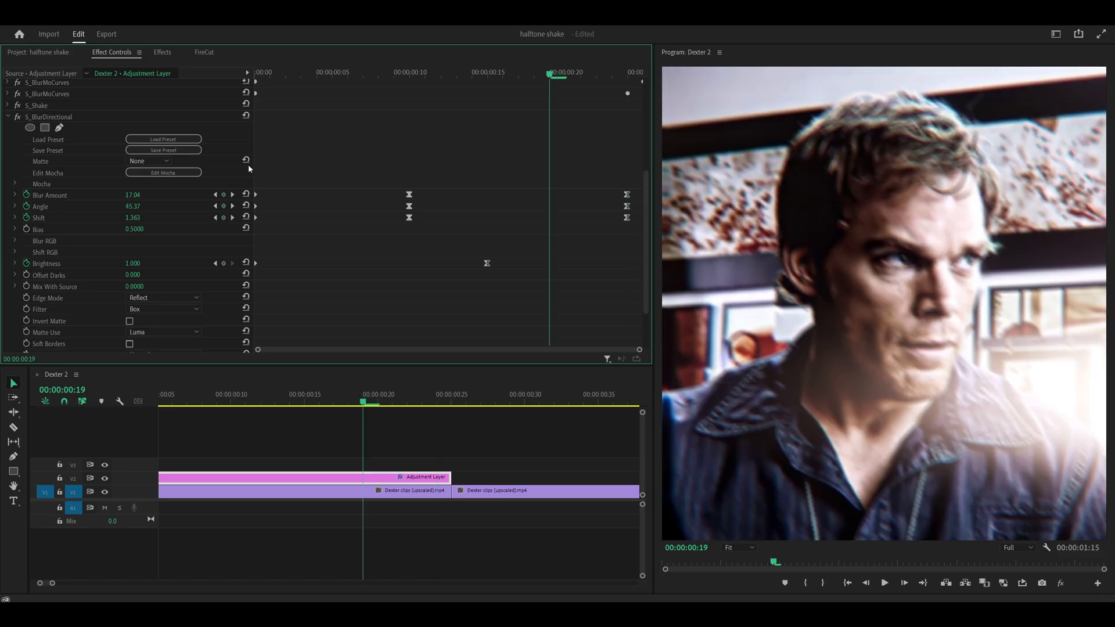
click(137, 195)
text(0)
key(Return)
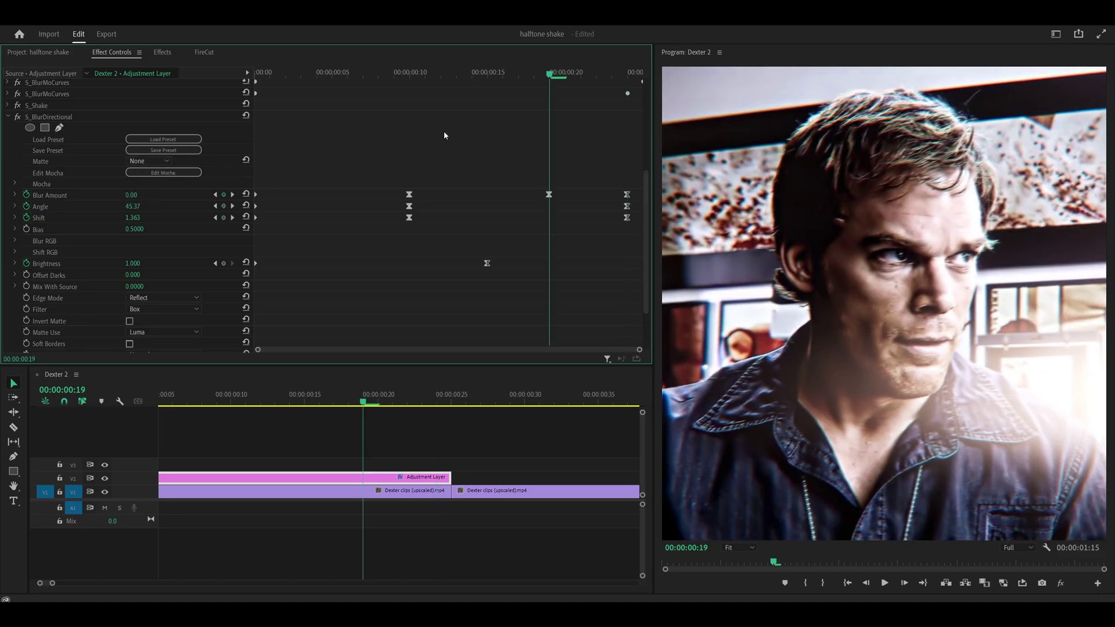
click(142, 203)
text(-500)
key(Return)
click(140, 216)
text(0)
key(Return)
Step: Make the Blur Amount, Angle and Shift keyframes at 00:00:00:19 and 00:00:00:24 Linear, and apply Ease Out to those at 00:00:00:19
drag(540, 183, 628, 224)
right_click(627, 220)
click(641, 296)
key(Left)
drag(561, 166, 545, 226)
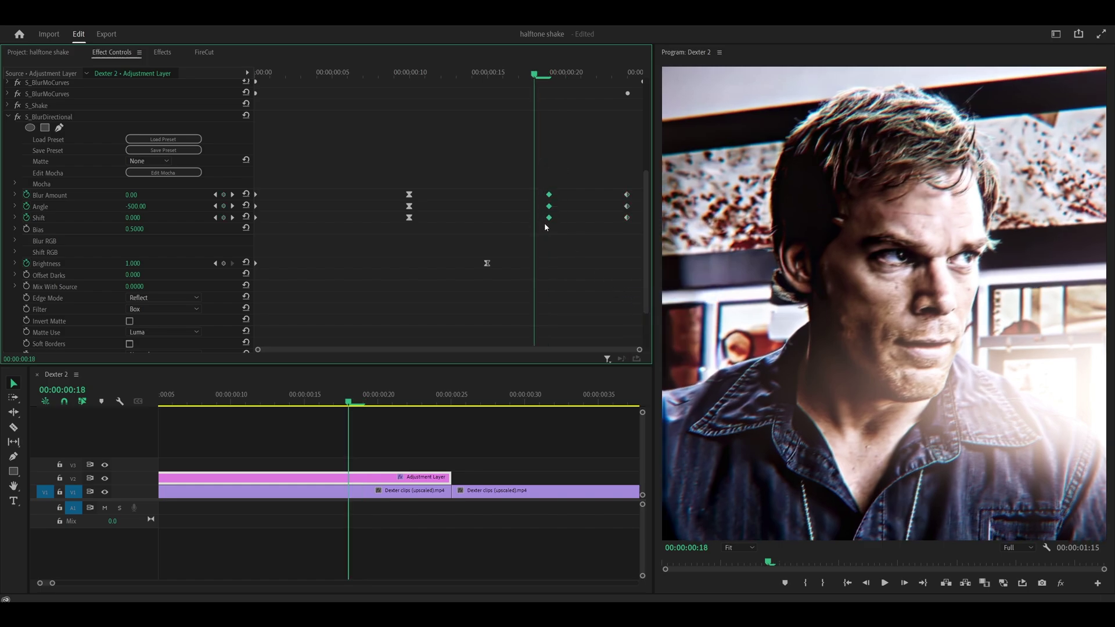
right_click(550, 220)
click(575, 361)
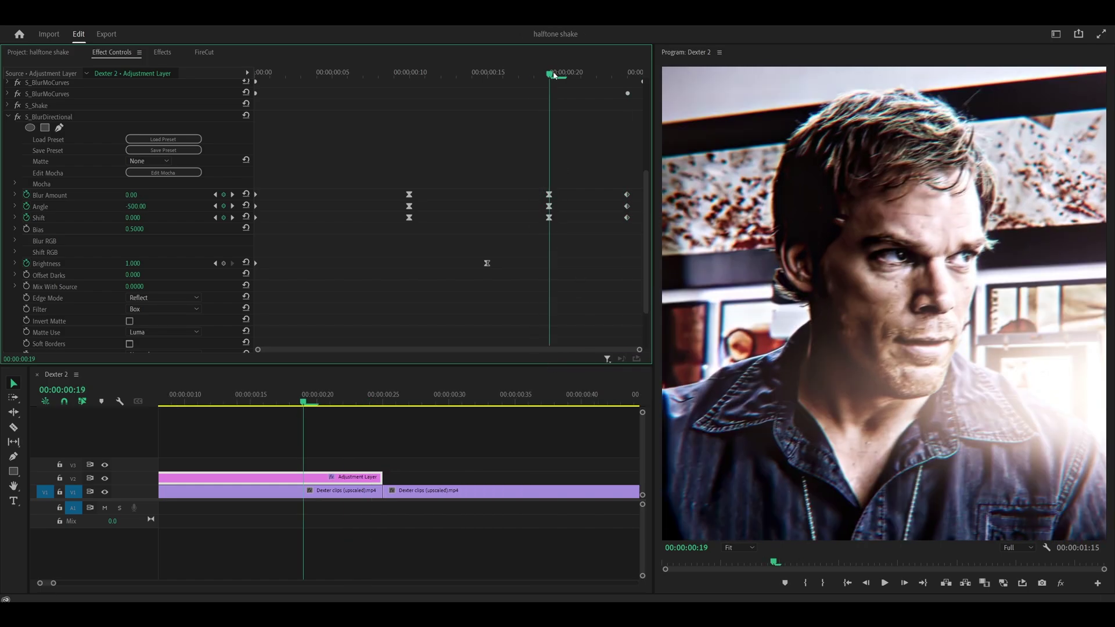
mouse_move(550, 78)
mouse_down()
mouse_move(630, 80)
mouse_move(551, 97)
mouse_up()
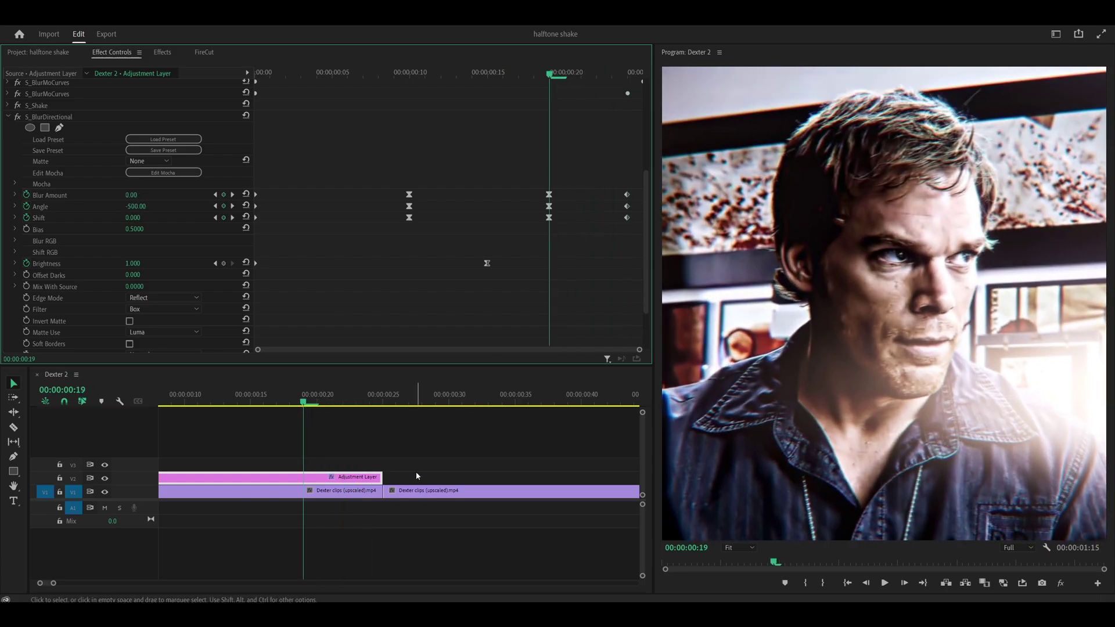
Step: Collapse S_BlurDirectional, search the effects for "flicker" and apply S_Flicker to the adjustment layer
key(minus)
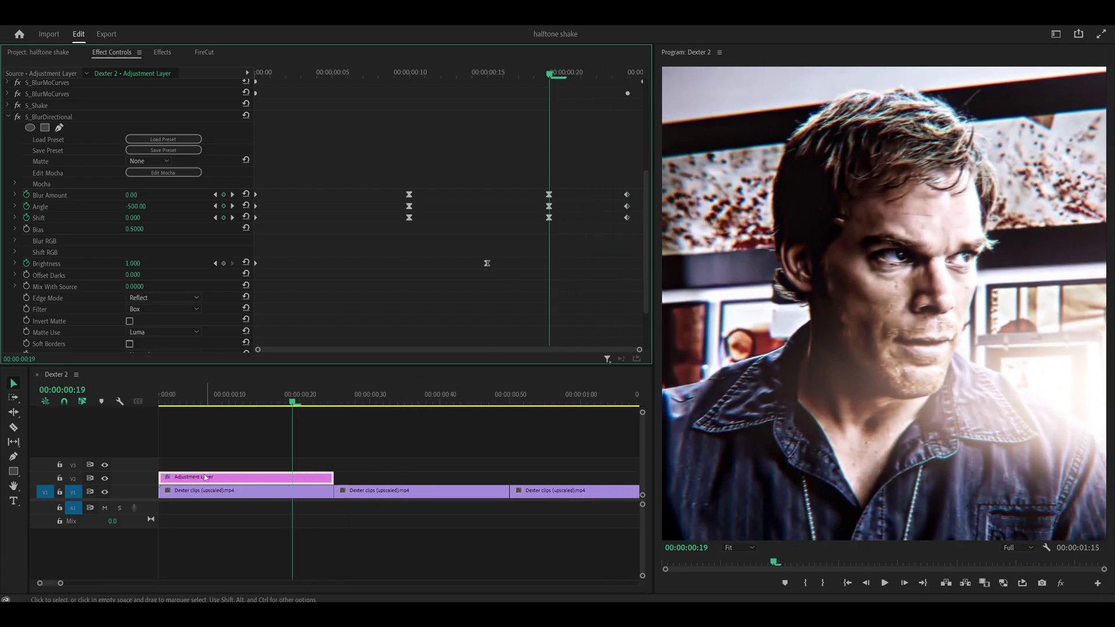
key(minus)
key(equal)
scroll(109, 146, up, 1)
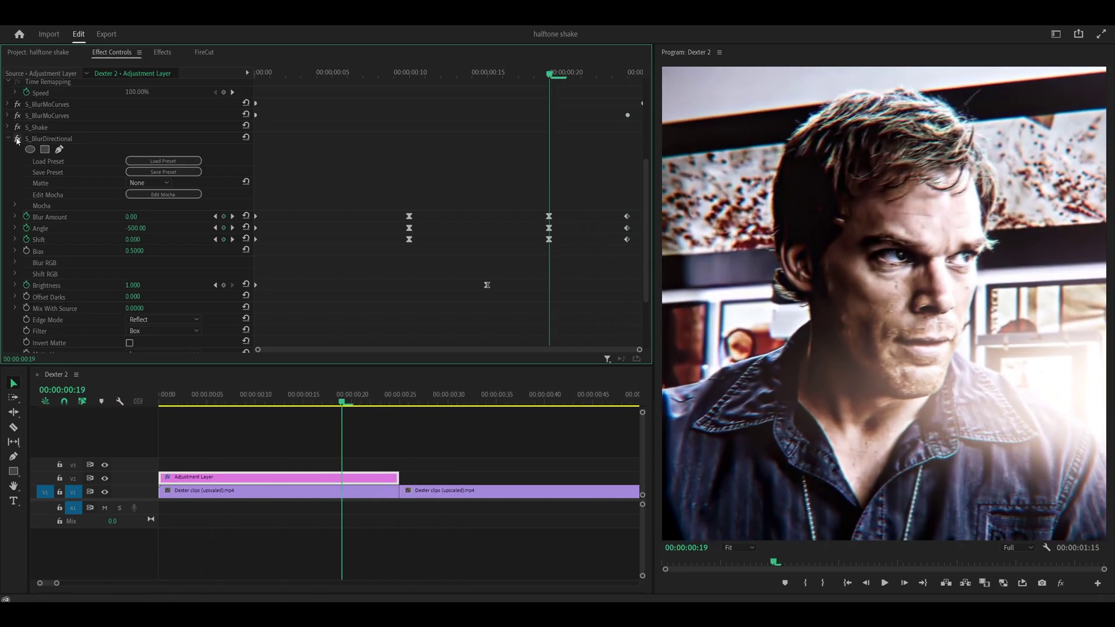
click(8, 139)
click(163, 52)
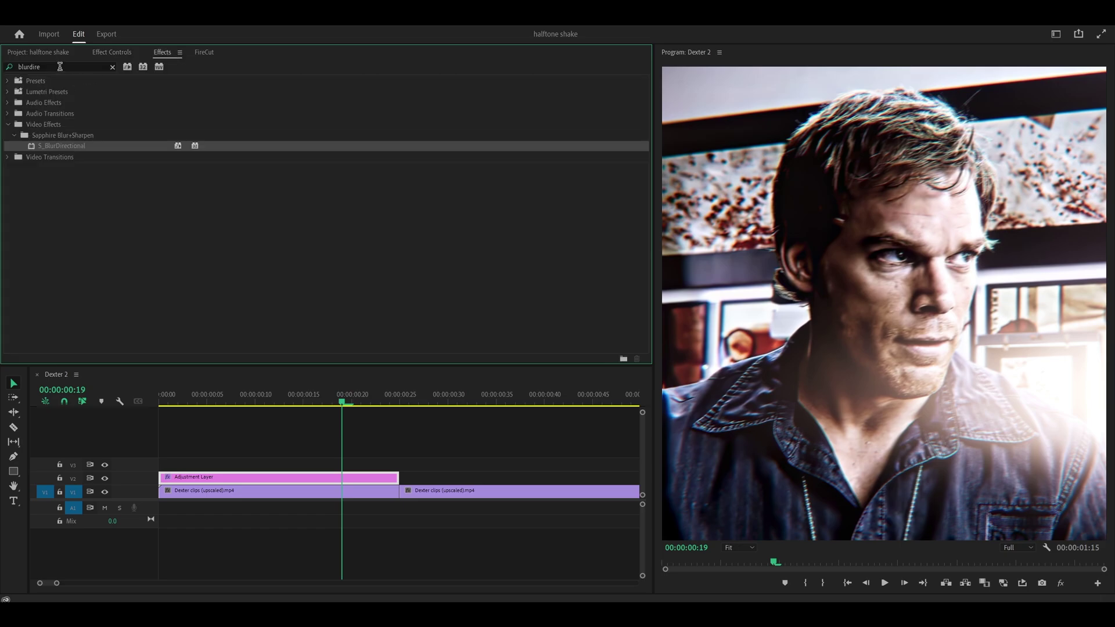
text(flicker)
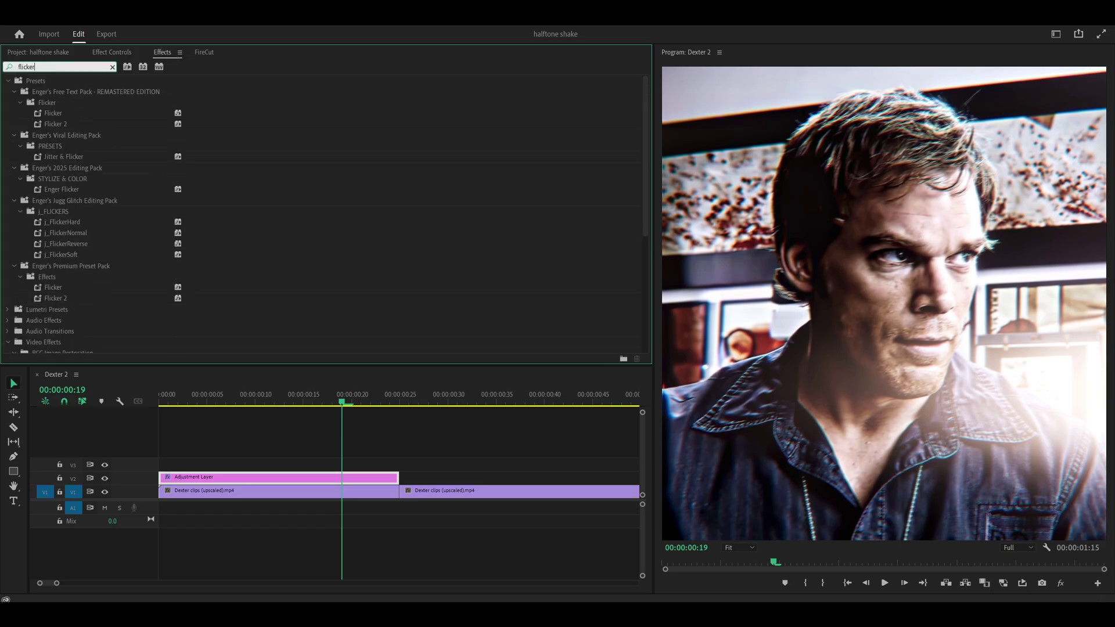
scroll(75, 157, down, 5)
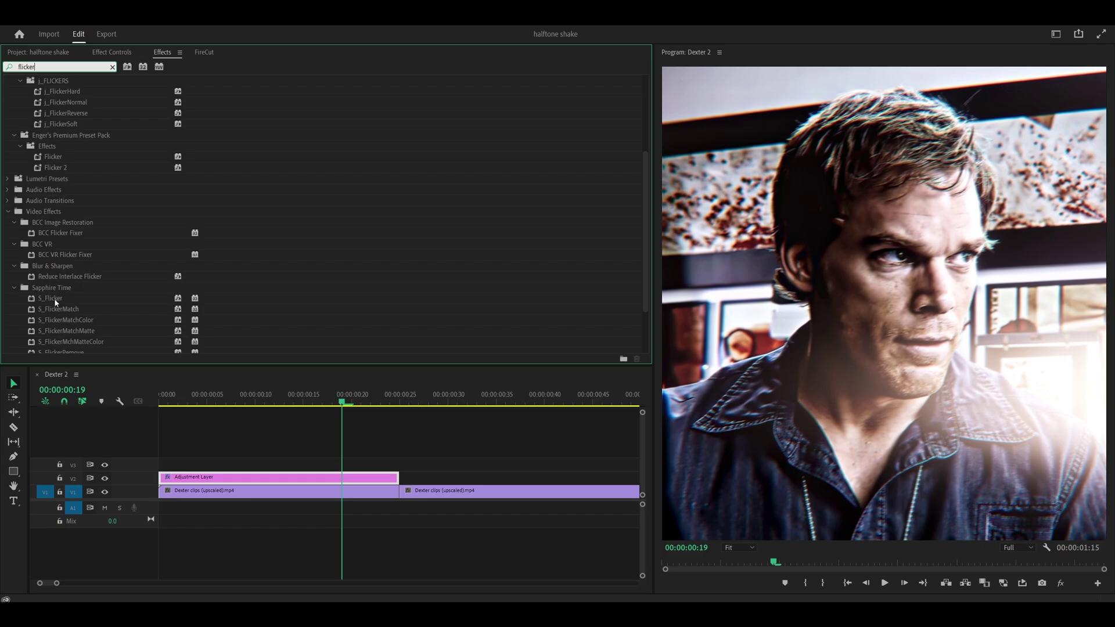
drag(66, 300, 217, 477)
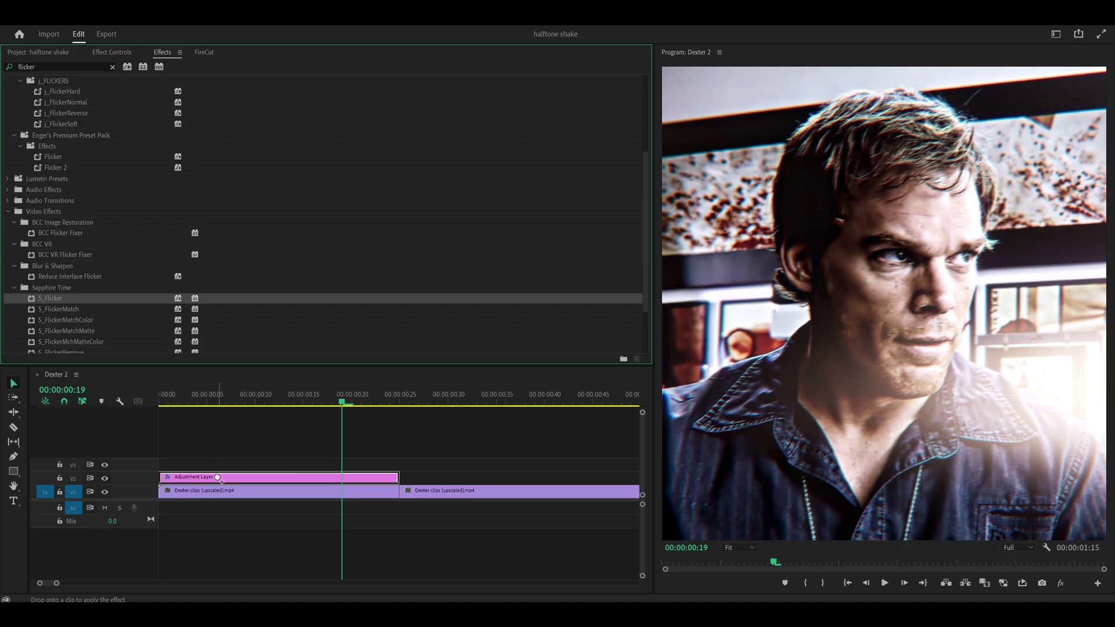
drag(218, 477, 217, 477)
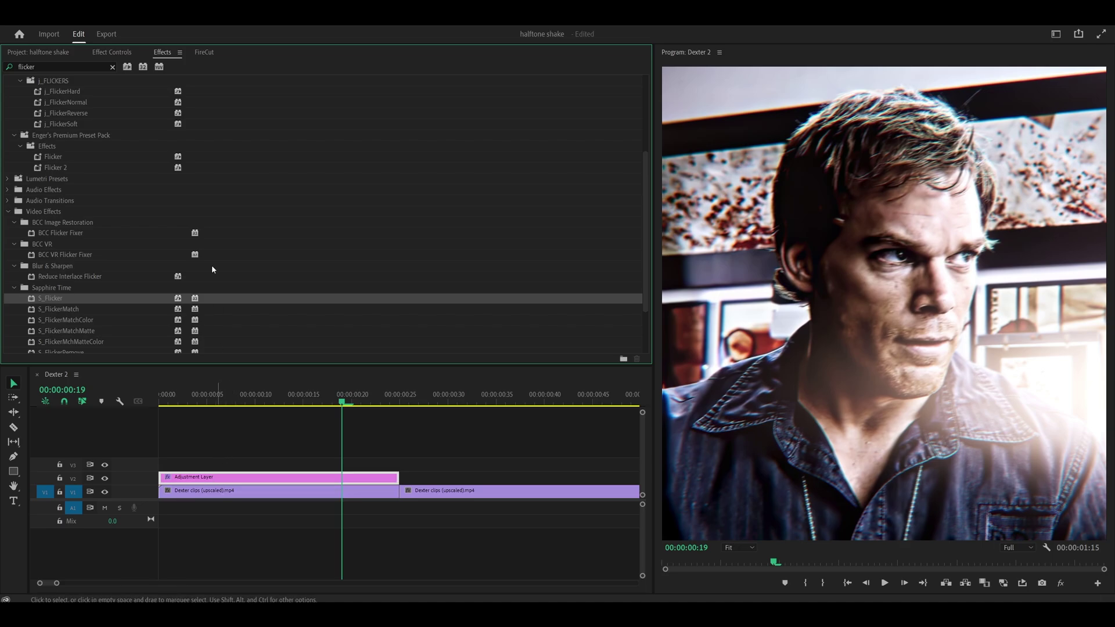
Step: Save the project, set S_Flicker's Rand Freq to 20 and collapse the effect
click(111, 52)
scroll(423, 256, down, 5)
key(ctrl+s)
drag(291, 74, 503, 86)
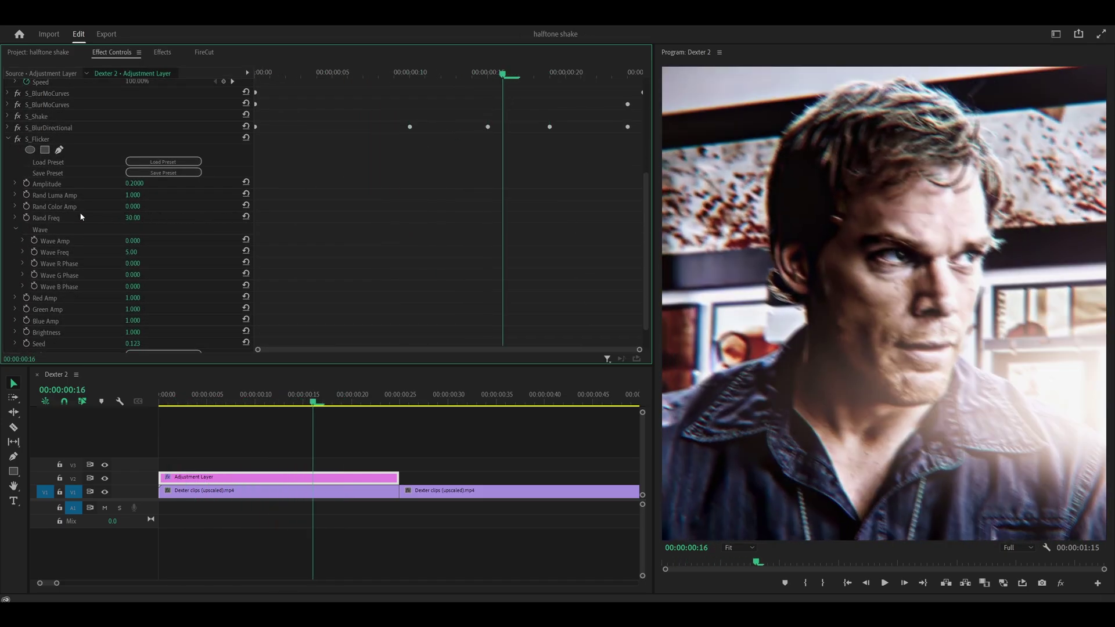
click(133, 218)
text(2)
text(0)
key(Return)
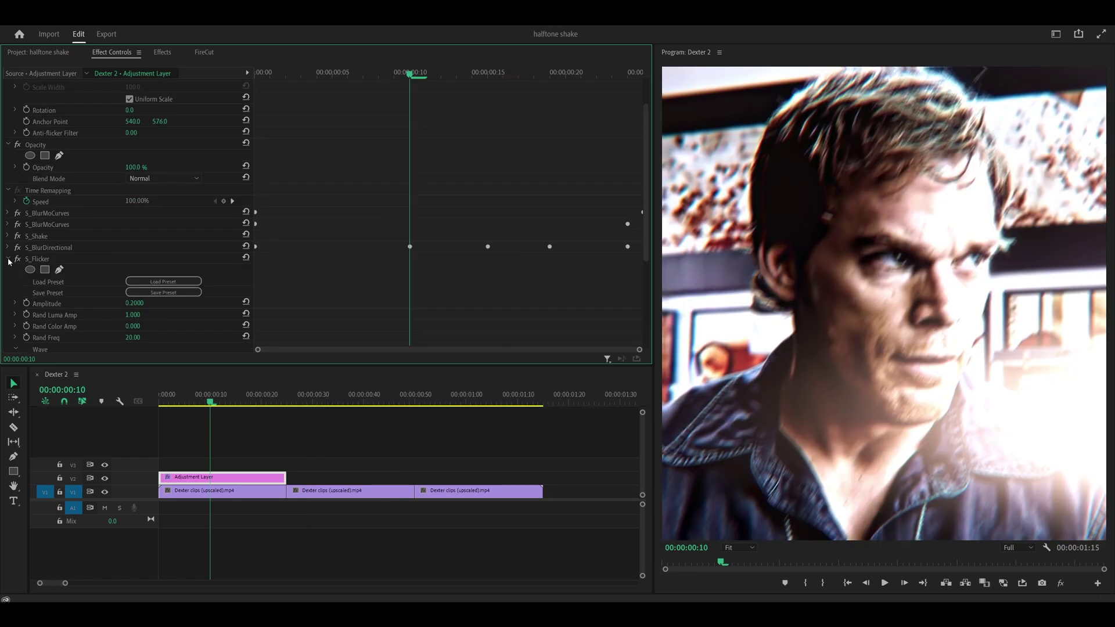
click(8, 260)
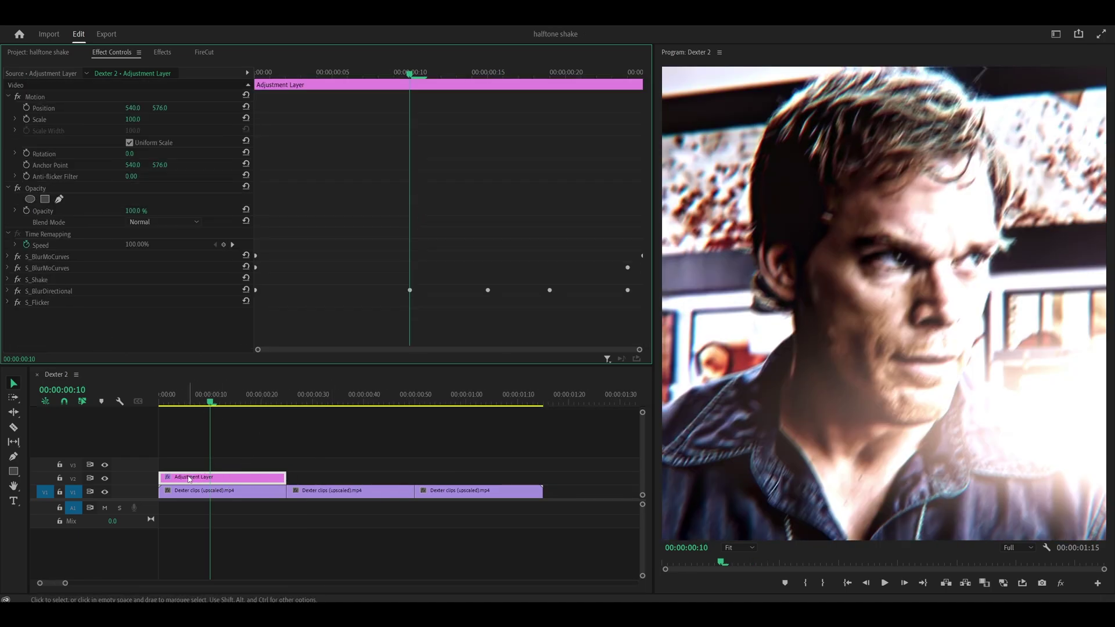
Step: Copy the adjustment layer over the other two clips and add a fresh Adjustment Layer on V3 spanning the first clip
drag(188, 480, 433, 475)
drag(197, 401, 160, 452)
click(50, 51)
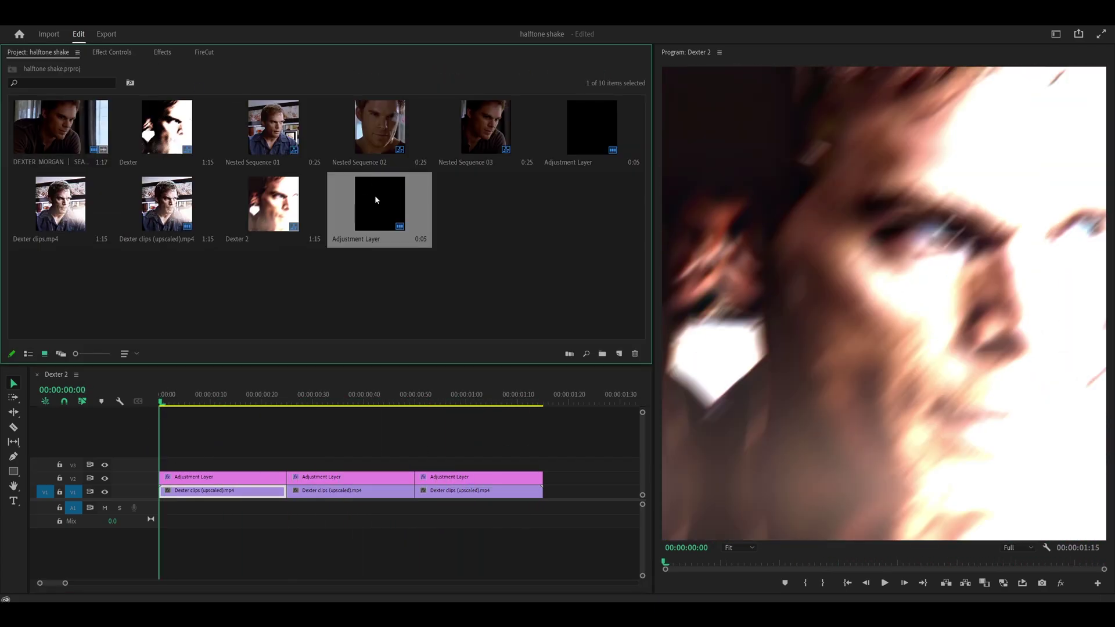
drag(360, 306, 287, 463)
click(257, 470)
Step: Search the effects for "s_halftone", apply S_HalfTone to the V3 adjustment layer and open its effect settings
click(115, 55)
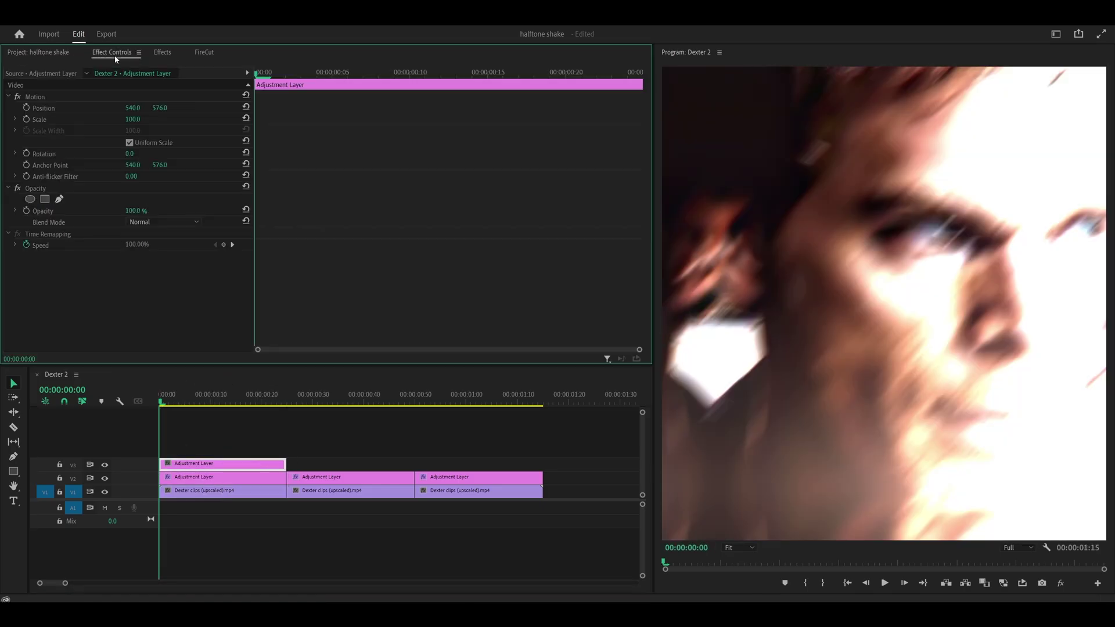
click(155, 54)
click(80, 67)
text(s_)
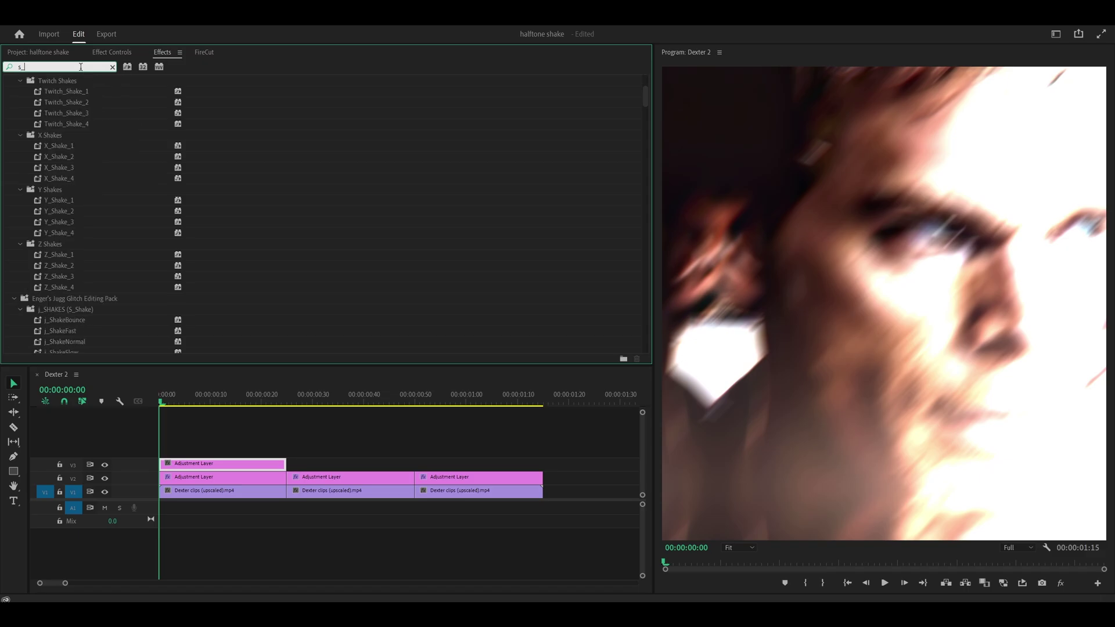
text(halftone)
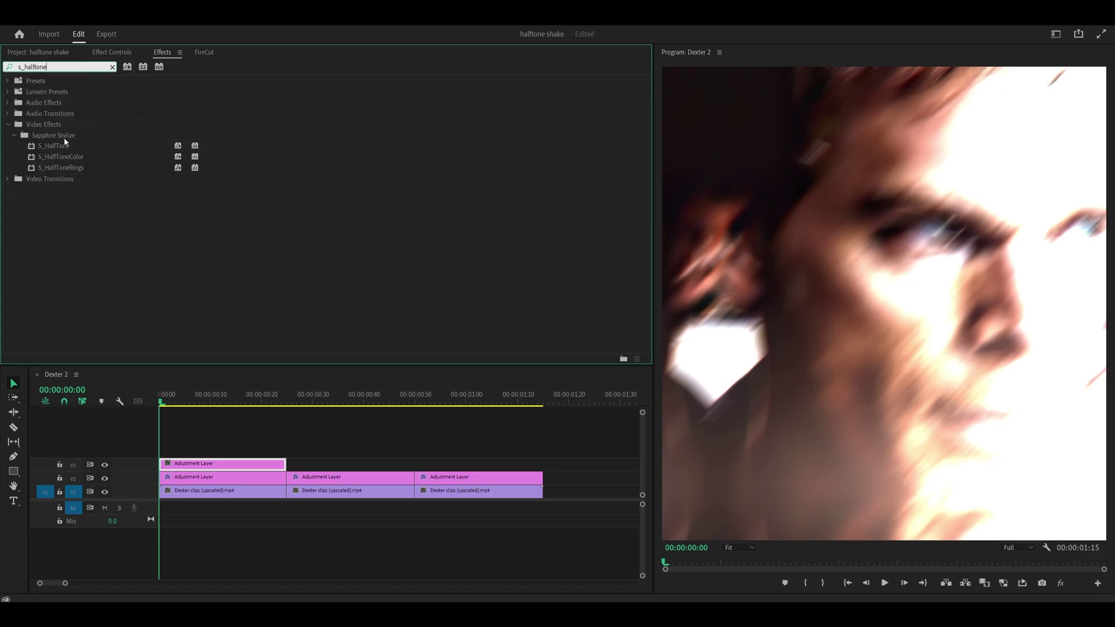
drag(53, 145, 202, 465)
click(114, 52)
scroll(353, 222, down, 3)
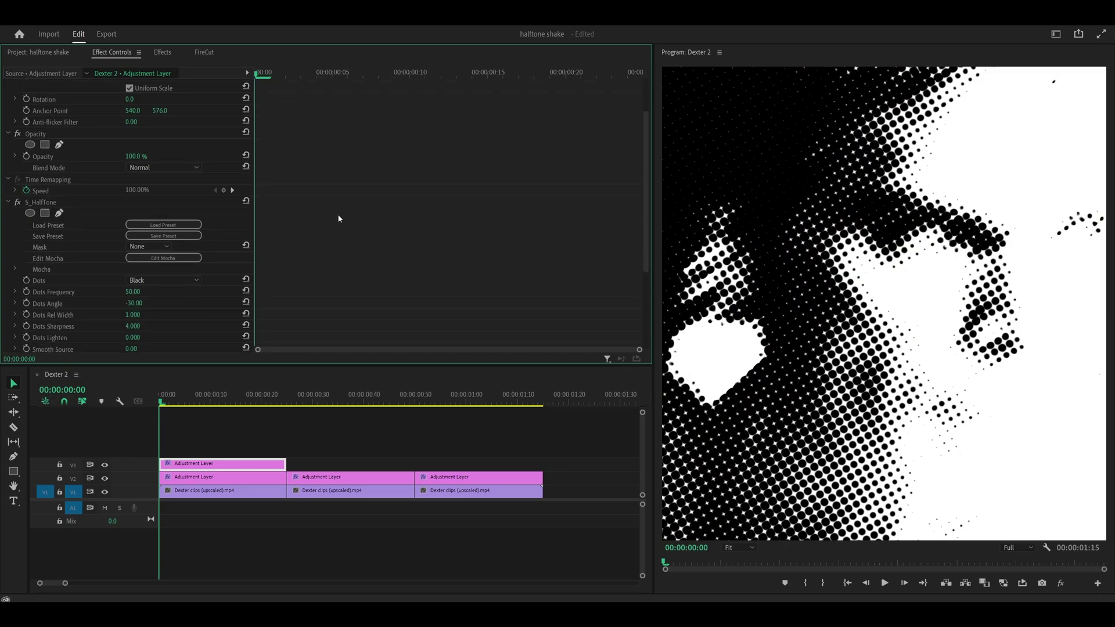
Step: Set the V3 adjustment layer's blend mode to Overlay and add a 100% Opacity keyframe at its first frame
click(144, 168)
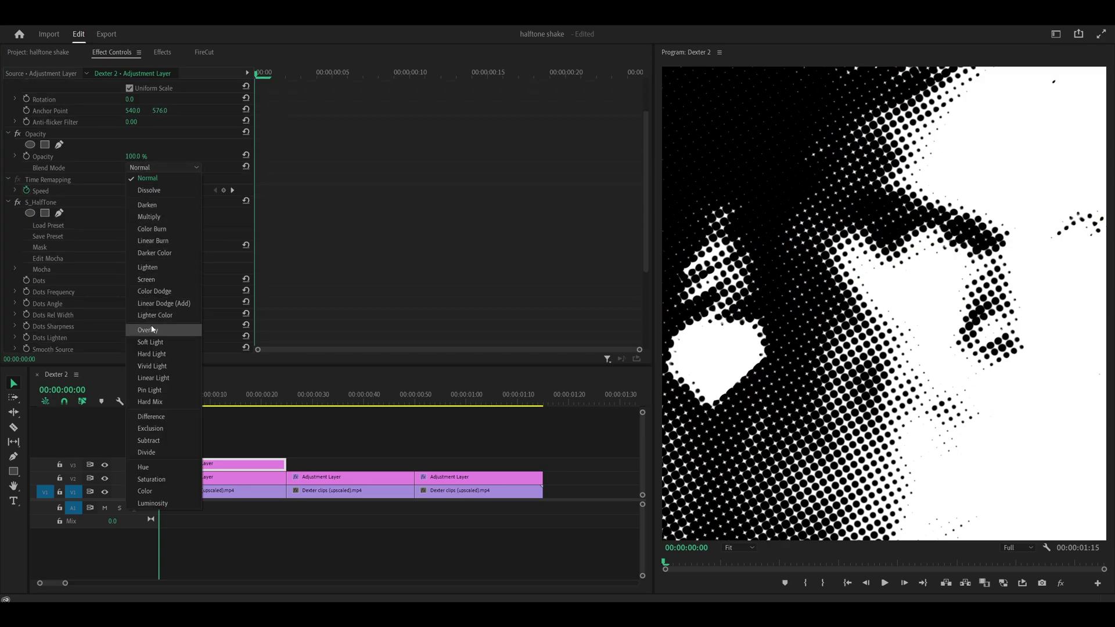
click(165, 330)
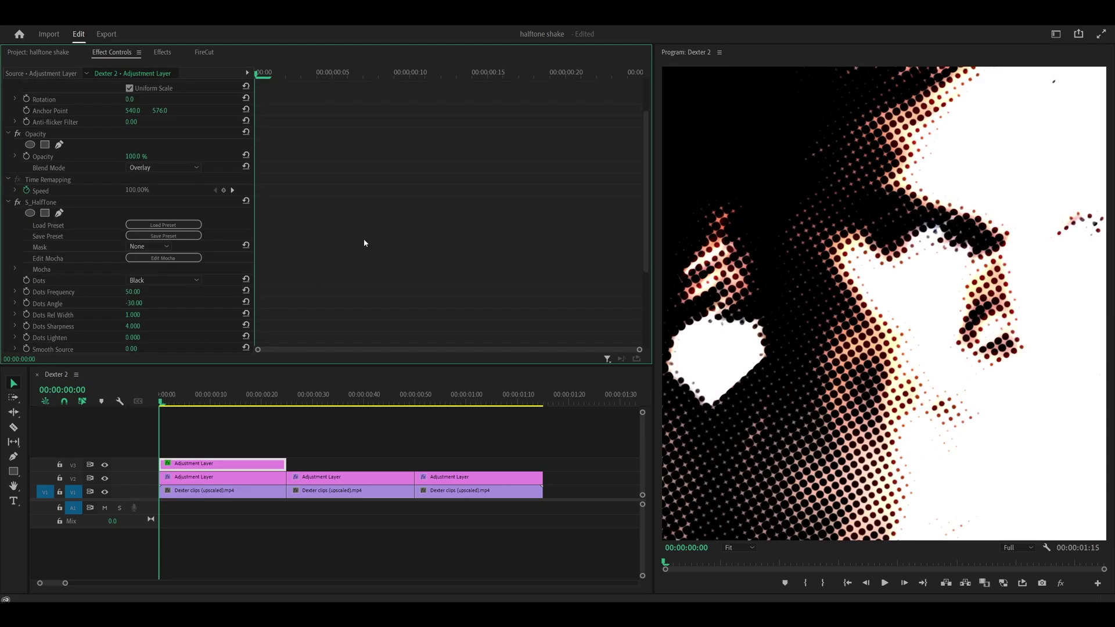
click(27, 156)
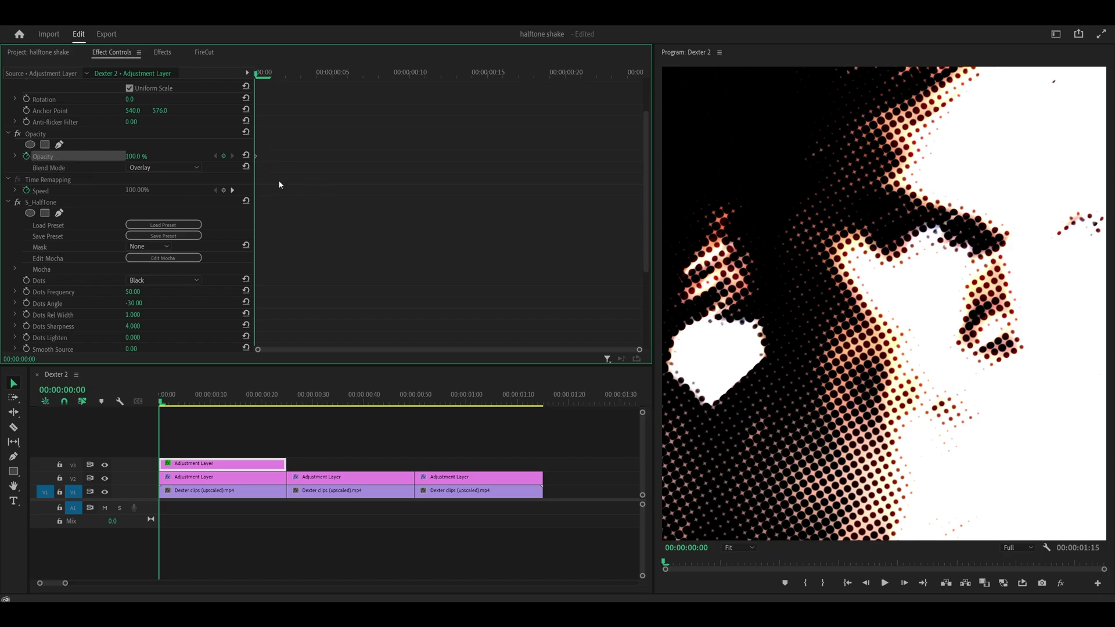
click(359, 194)
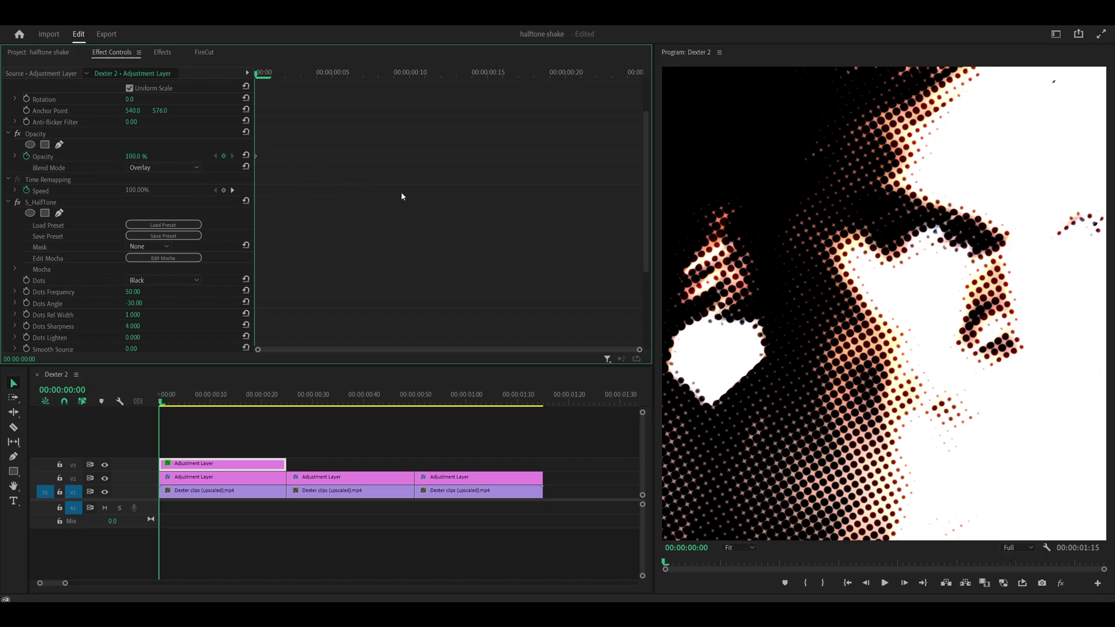
Step: Add an Opacity keyframe of 0% at 00:00:00:15 on the V3 adjustment layer
key(shift+Right)
key(shift+Right)
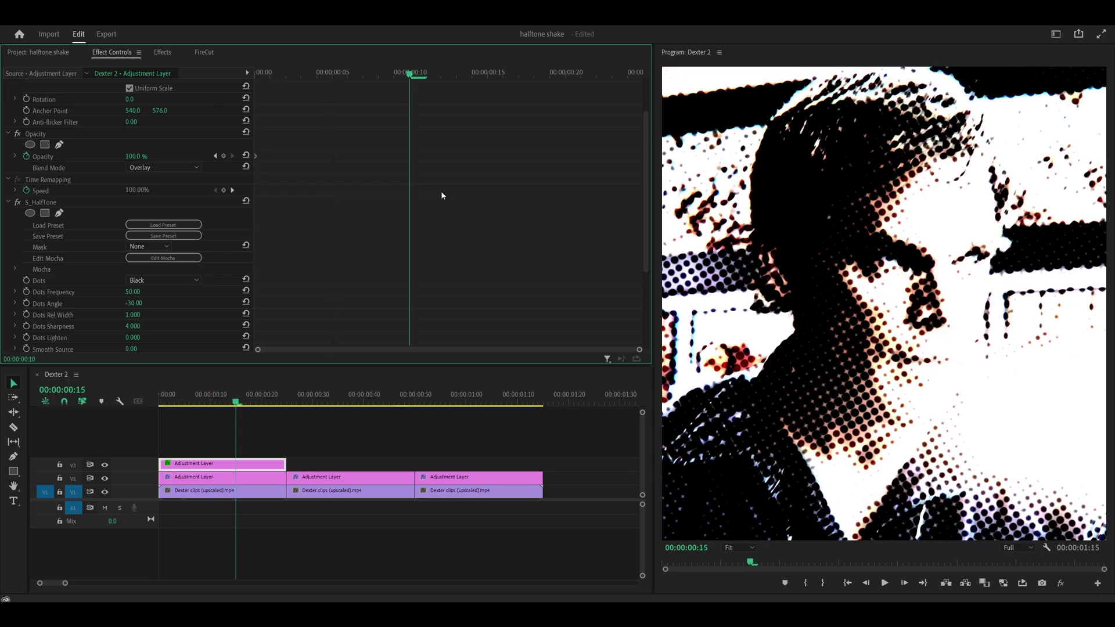
key(shift+Right)
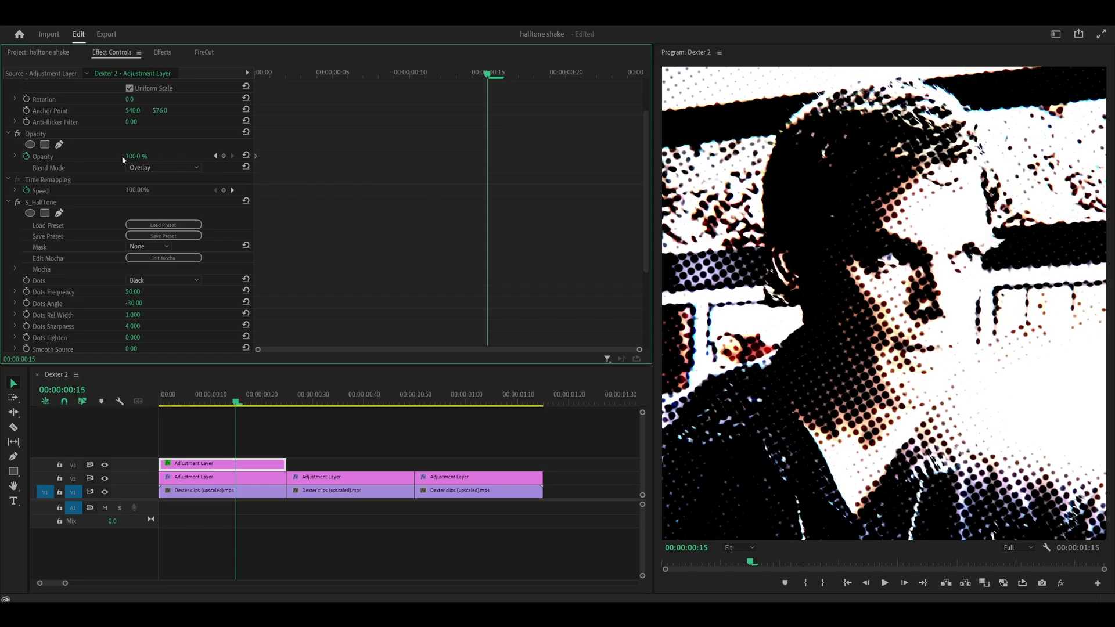
drag(140, 156, 79, 156)
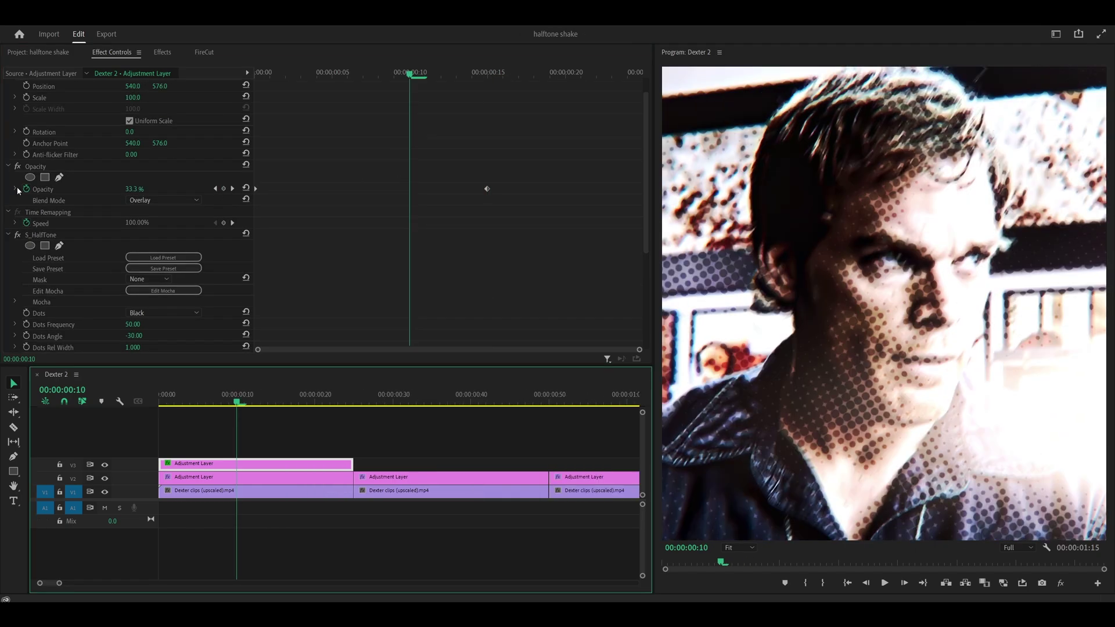
Step: Apply Ease In to the second Opacity keyframe and lengthen its velocity handle toward the start for a smoother fade
click(16, 188)
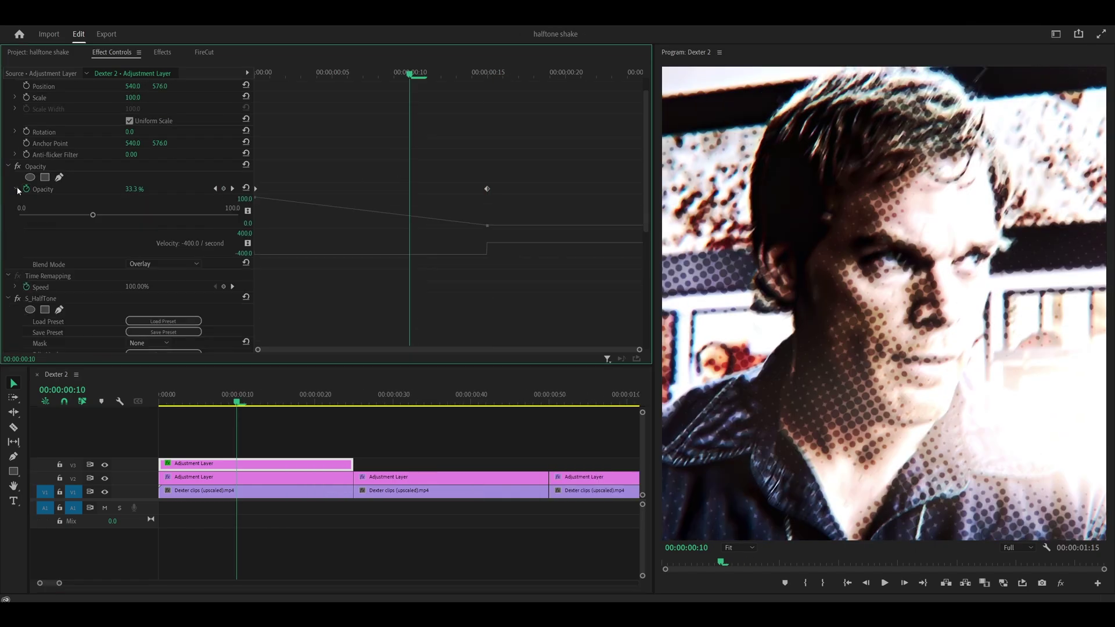
right_click(488, 189)
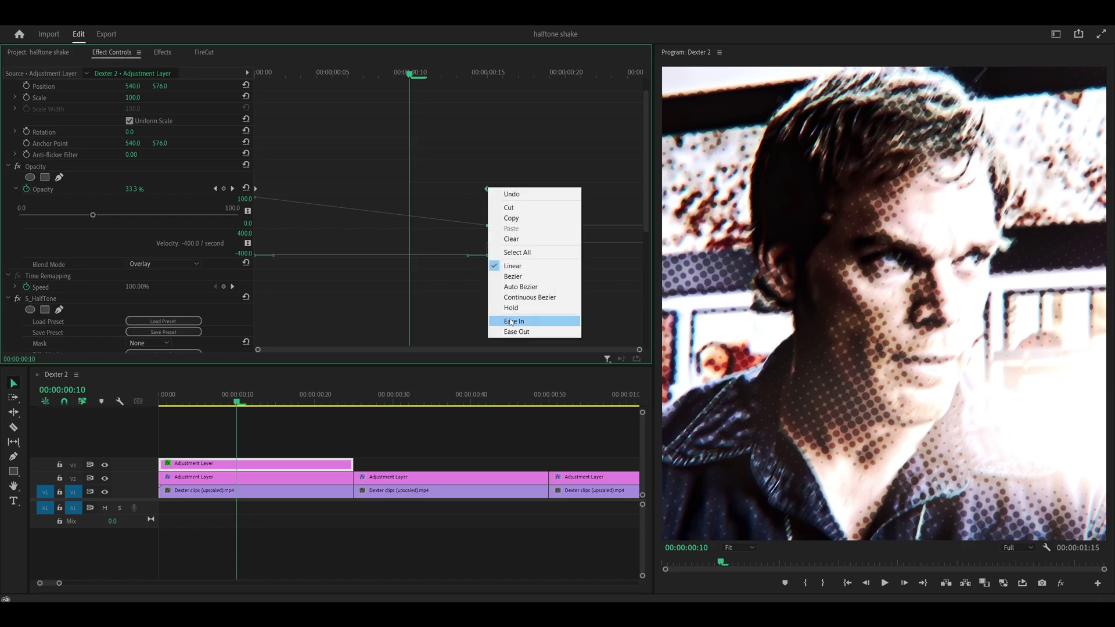
click(506, 320)
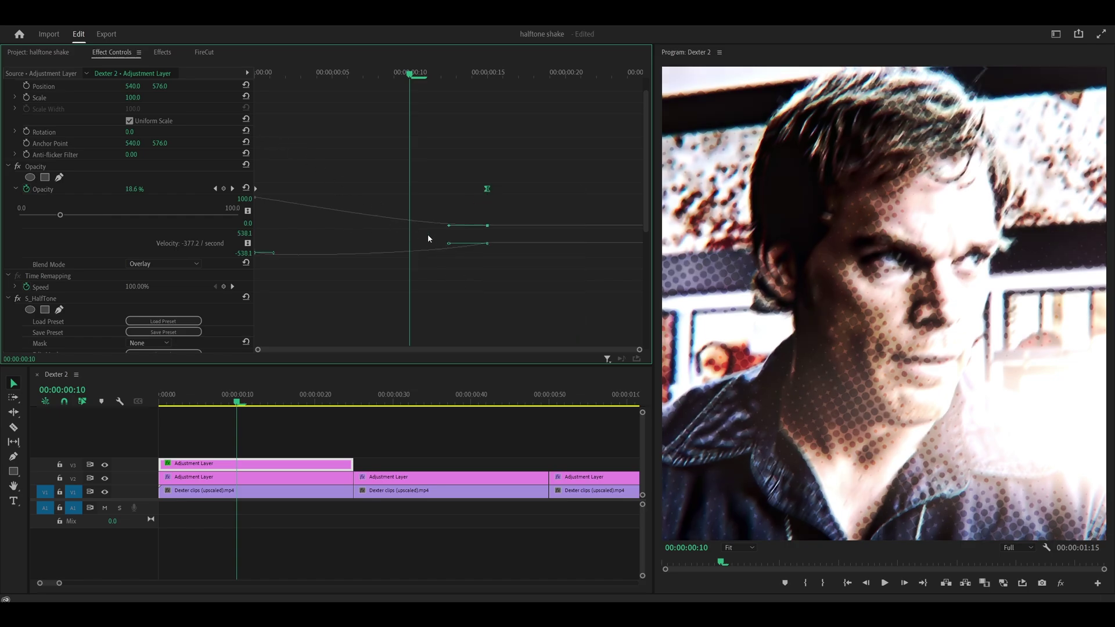
drag(446, 245, 420, 246)
click(437, 217)
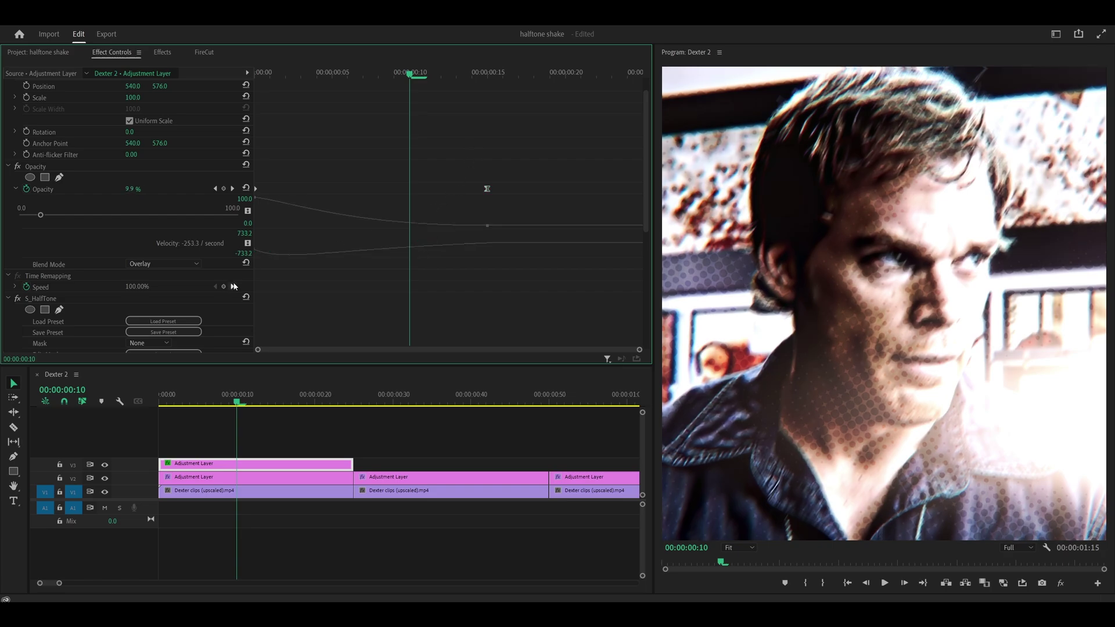
Step: Add a Dots Frequency keyframe of 75 to S_HalfTone at the first frame
scroll(16, 159, down, 2)
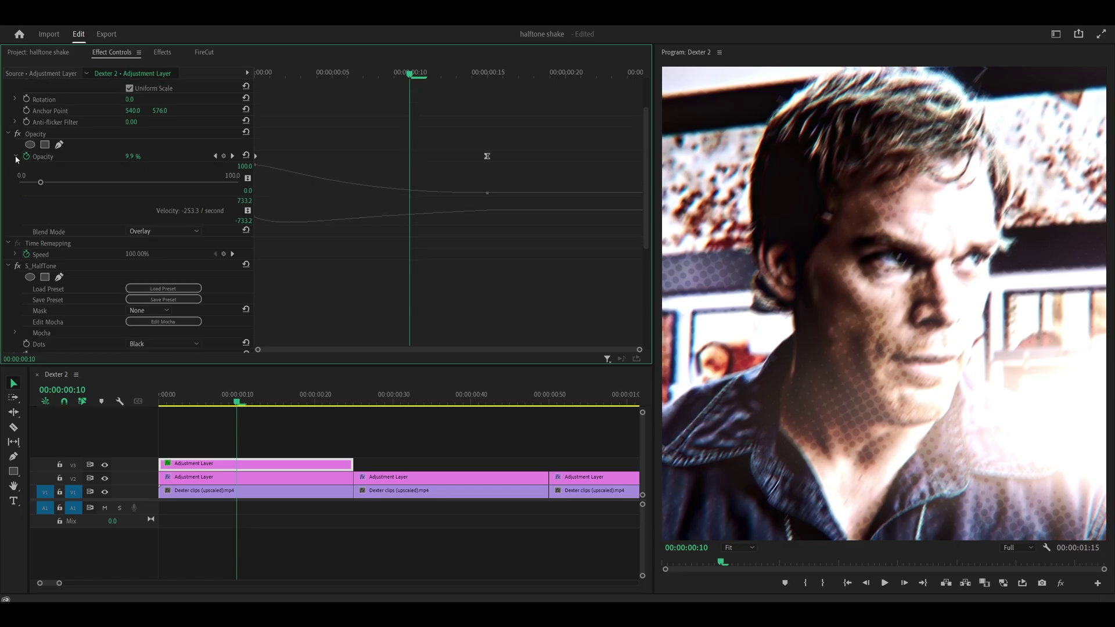
scroll(16, 159, down, 9)
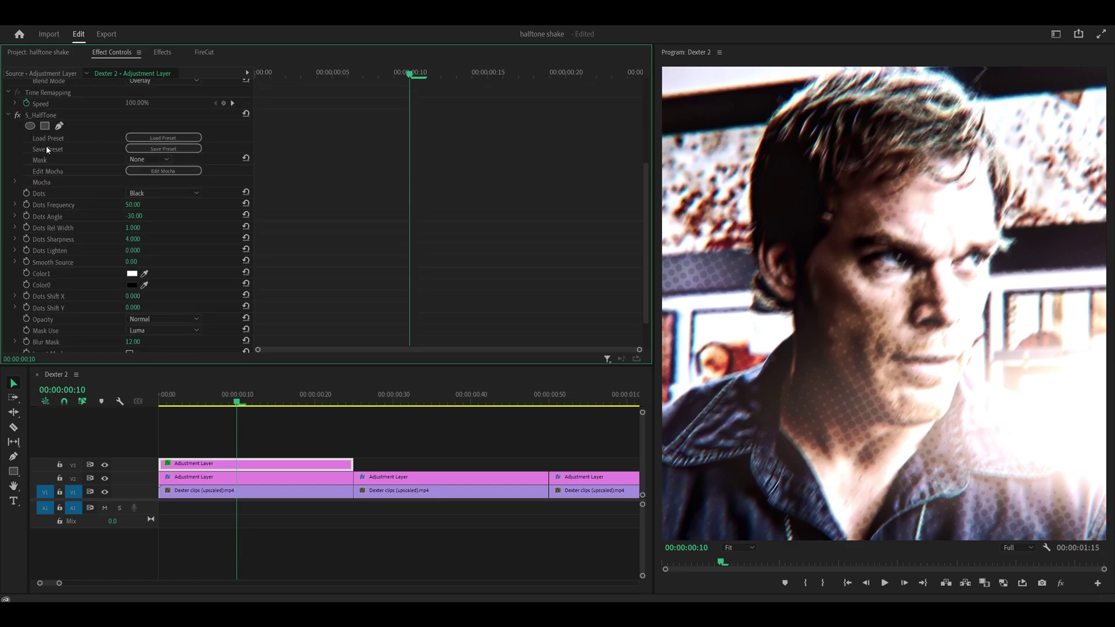
drag(347, 74, 202, 98)
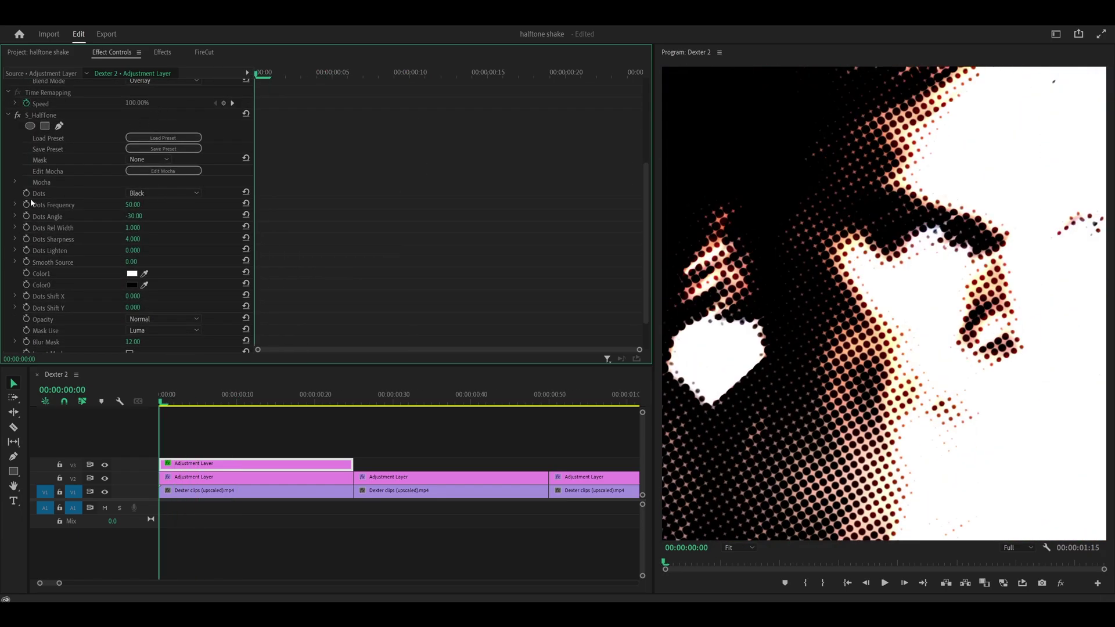
click(27, 205)
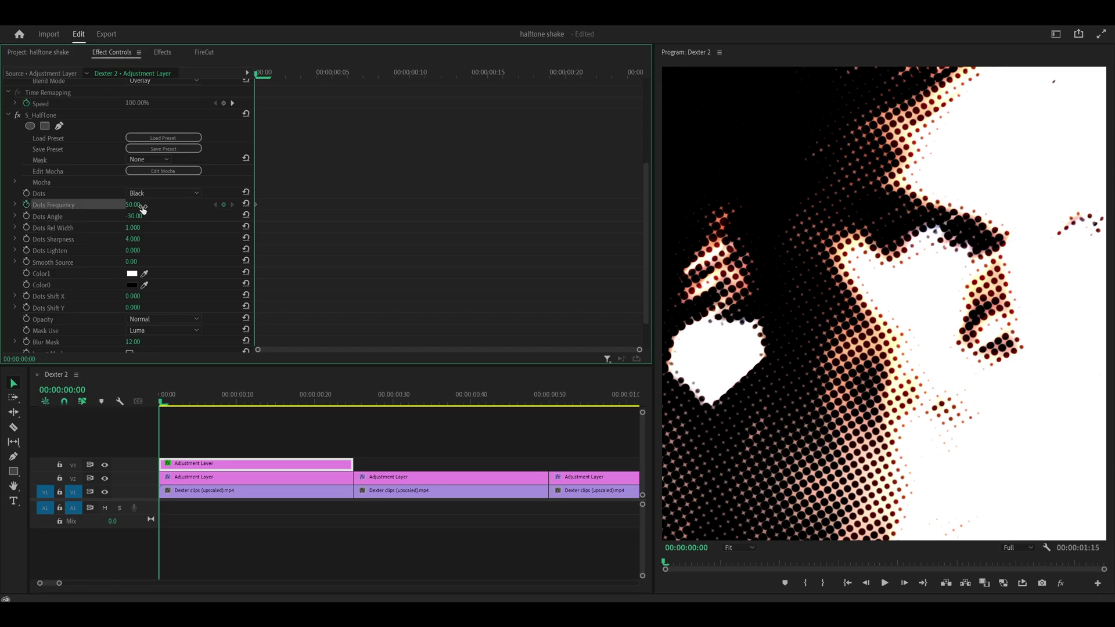
click(139, 204)
text(75)
key(Return)
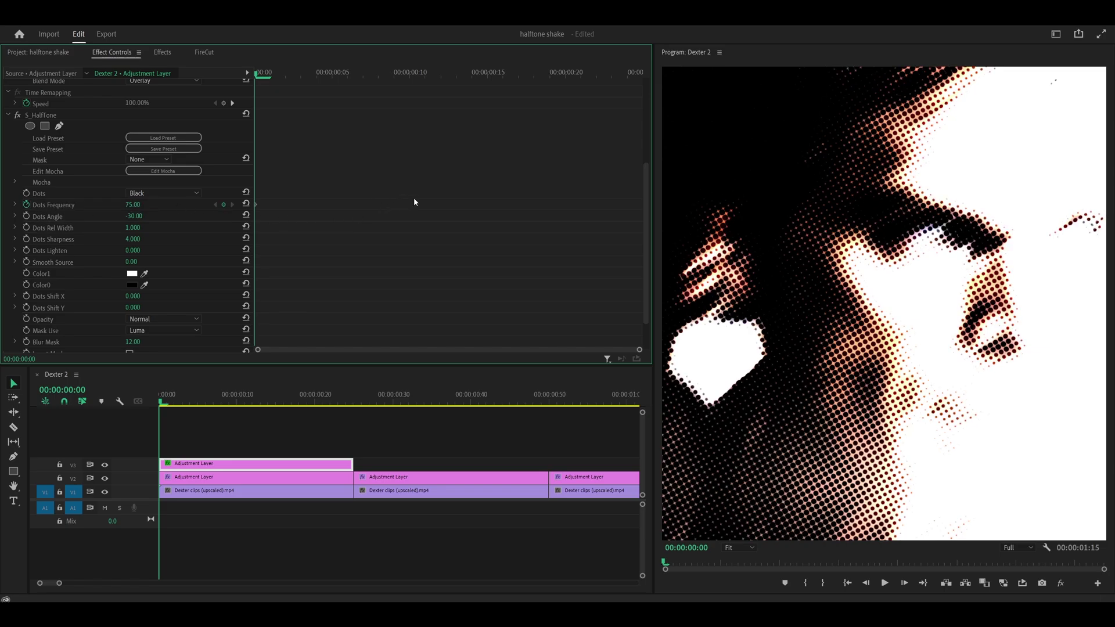
Step: Add a Dots Frequency keyframe of 100 at 00:00:00:10
key(shift+Right)
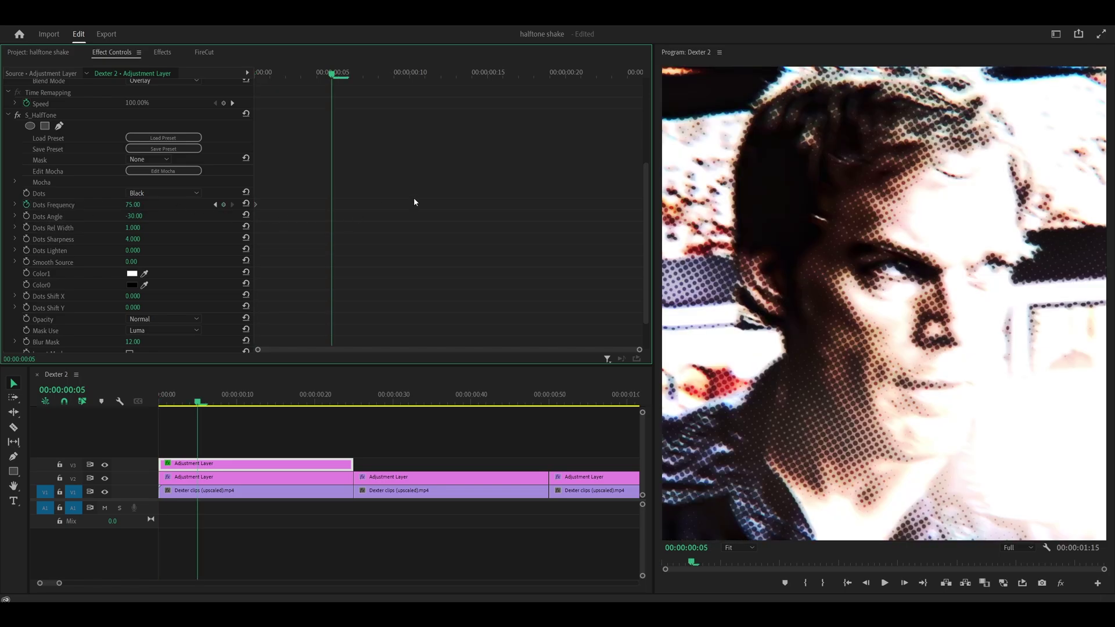
key(shift+Right)
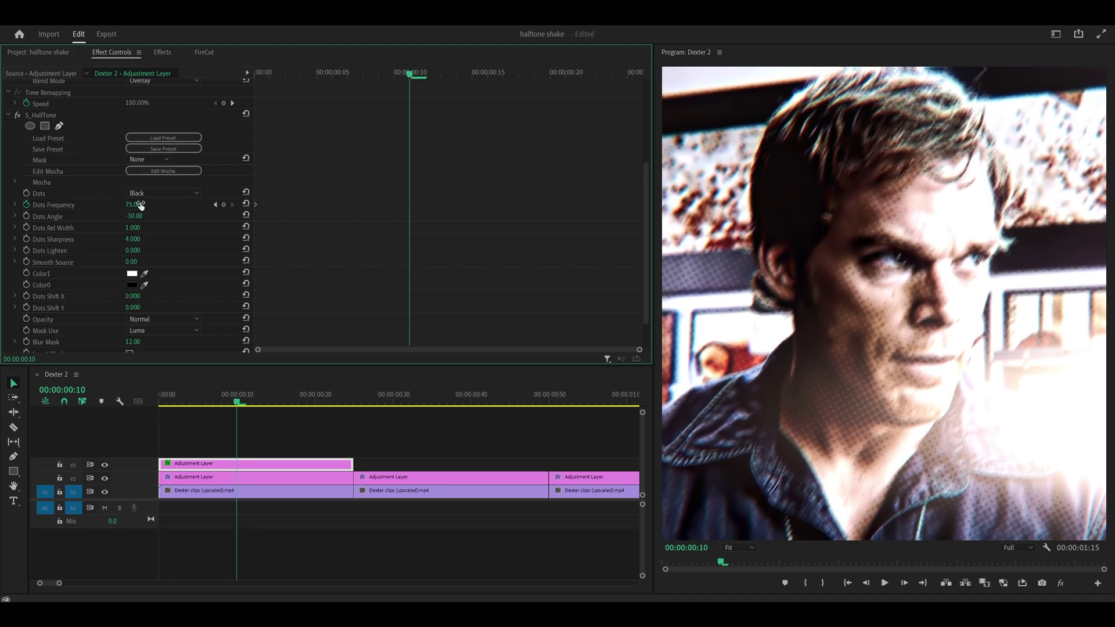
text(0)
key(Return)
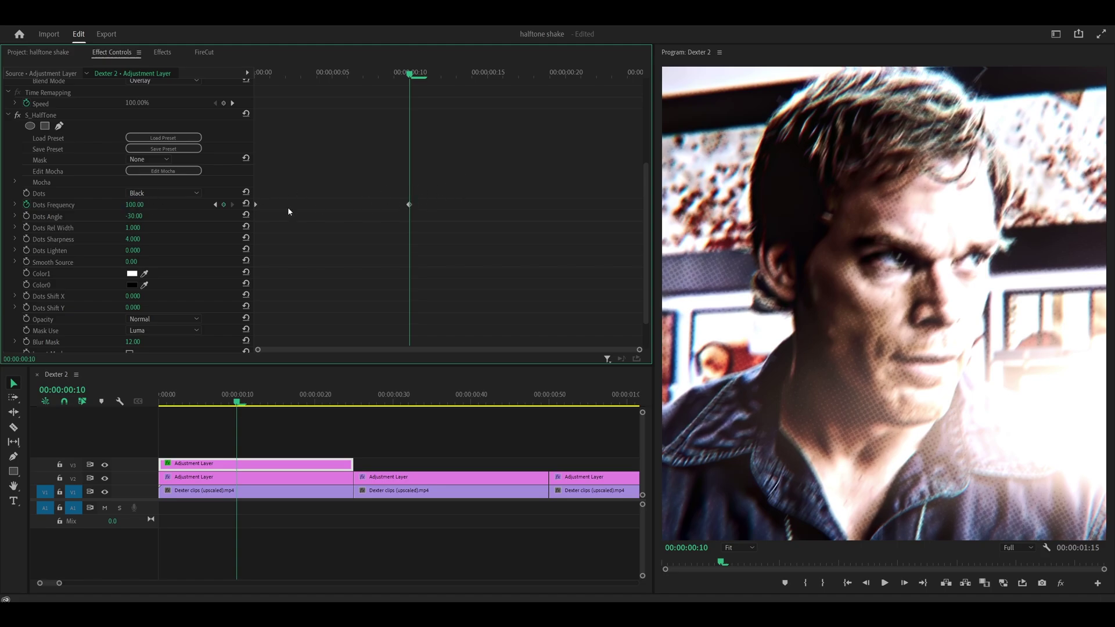
Step: Ease into the second Dots Frequency keyframe and stretch its velocity handle toward the start of the layer
click(15, 204)
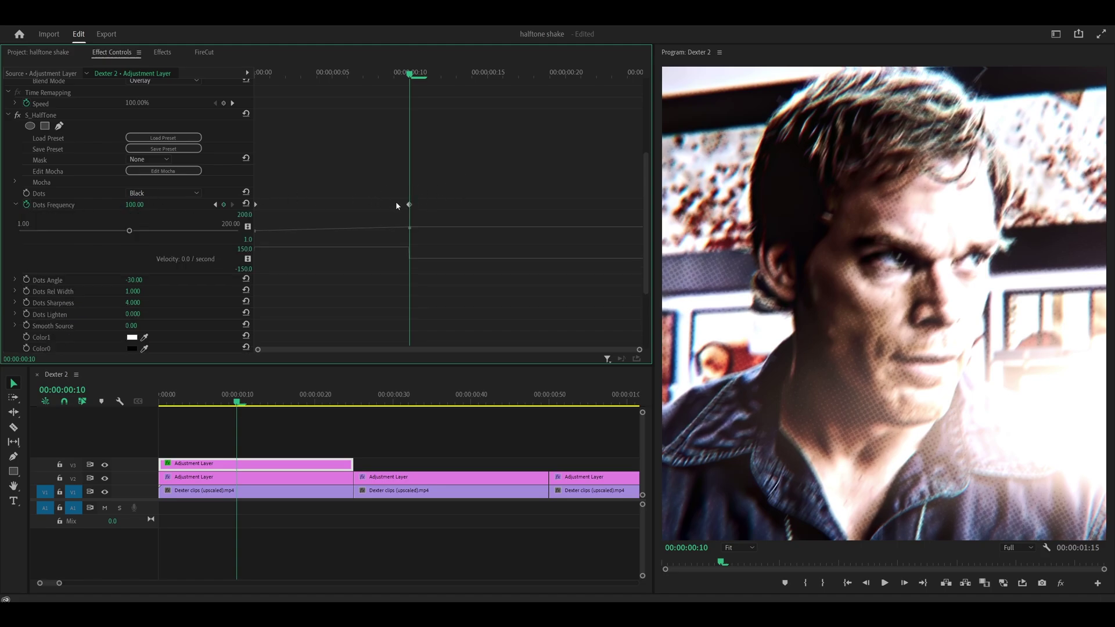
drag(396, 248, 364, 262)
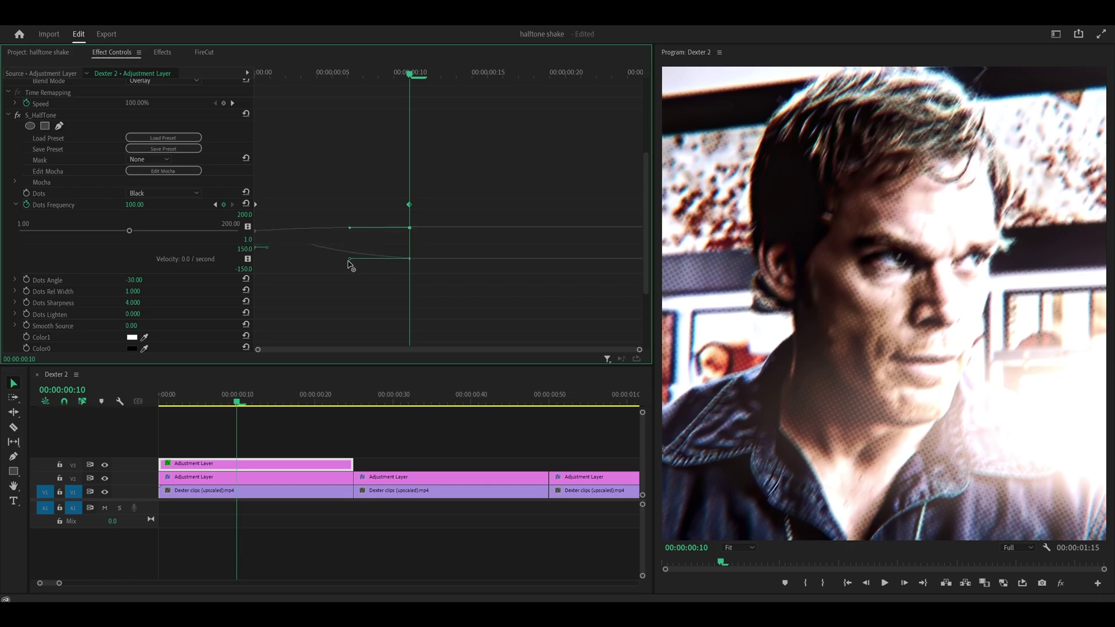
mouse_move(348, 264)
mouse_down()
mouse_move(354, 249)
mouse_move(346, 272)
mouse_up()
drag(315, 97, 410, 118)
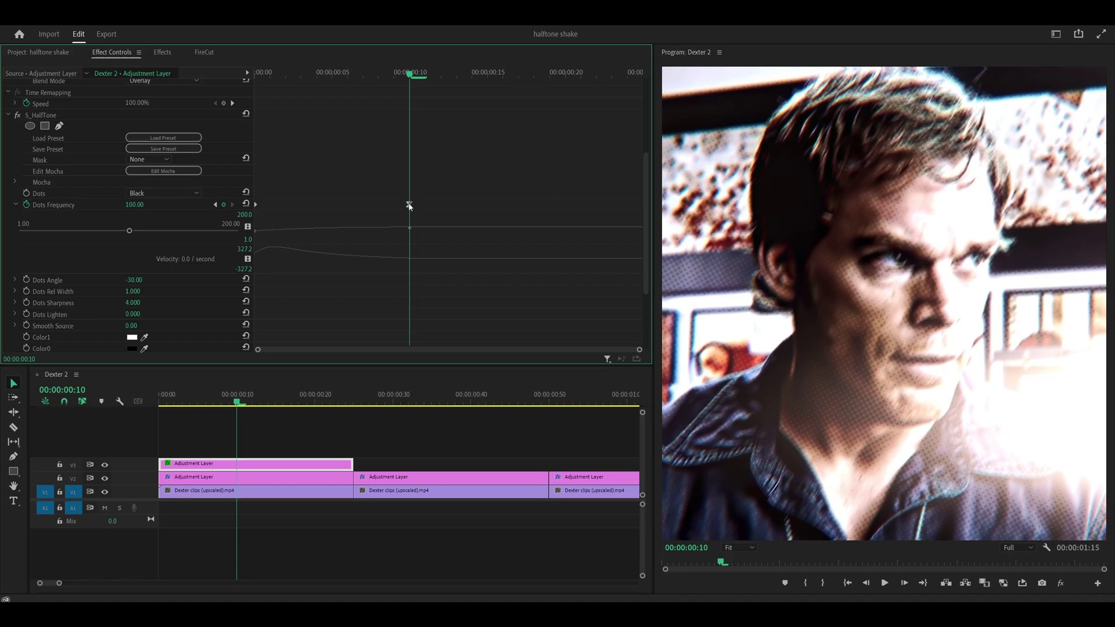
Step: Move the second Dots Frequency keyframe to 00:00:00:15, aligned with the second Opacity keyframe
scroll(411, 273, up, 3)
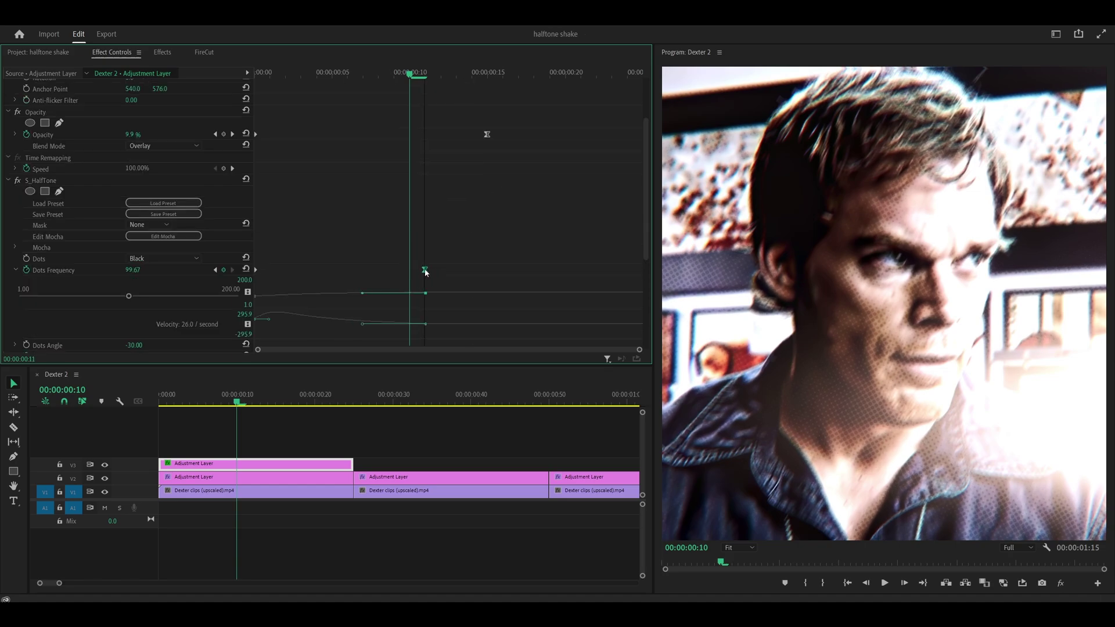
drag(425, 272, 488, 271)
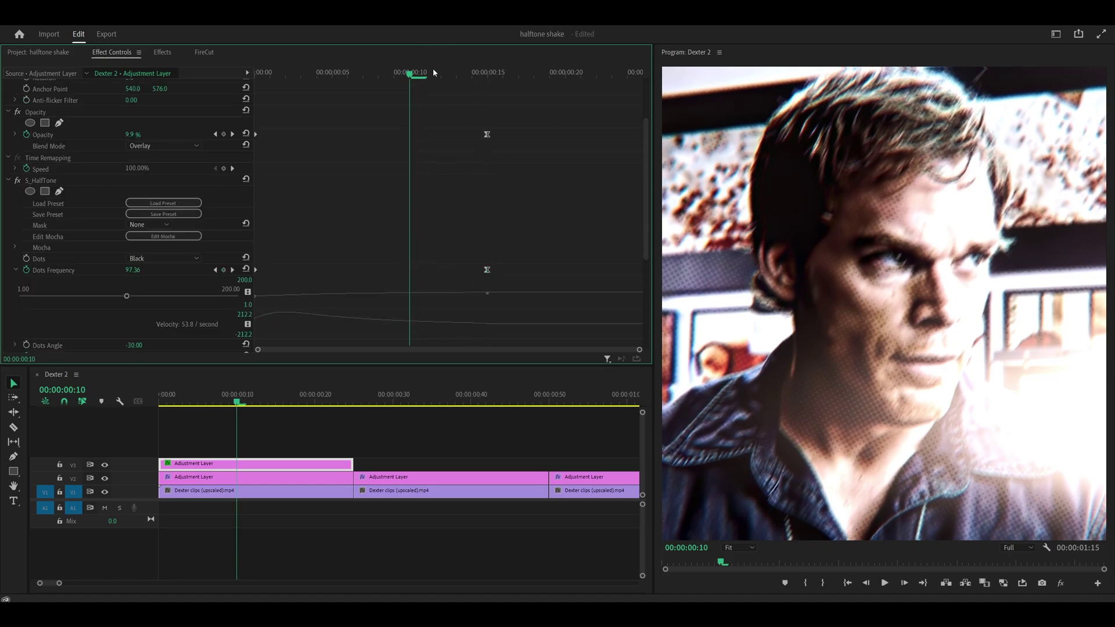
drag(433, 68, 481, 78)
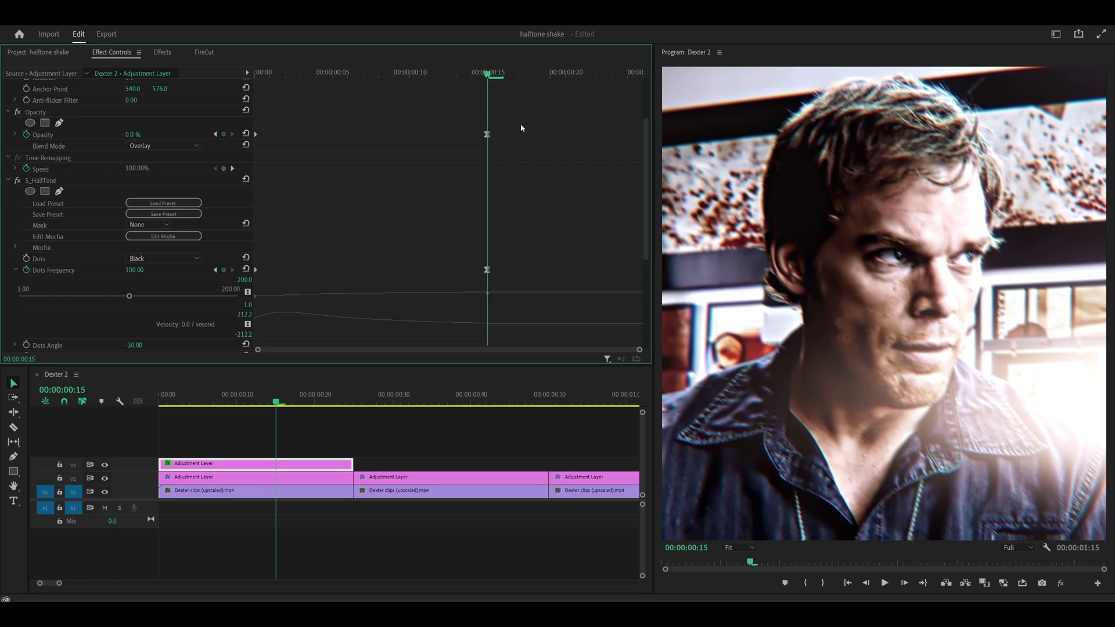
scroll(489, 200, down, 5)
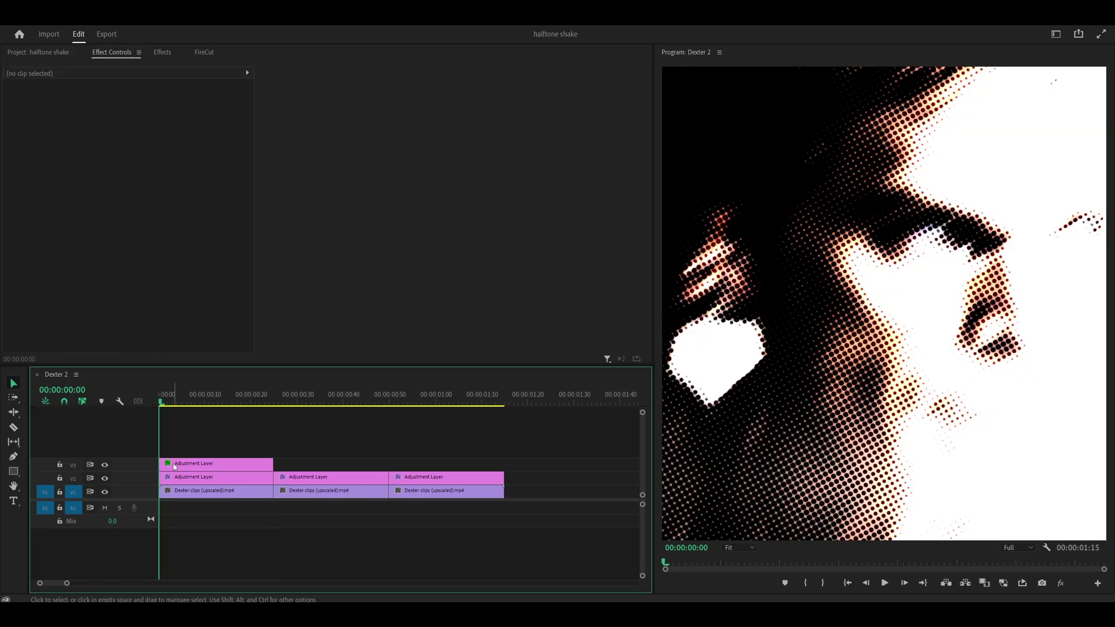
Step: Copy the V3 halftone adjustment layer over the second and third clips and save the project
drag(174, 467, 289, 465)
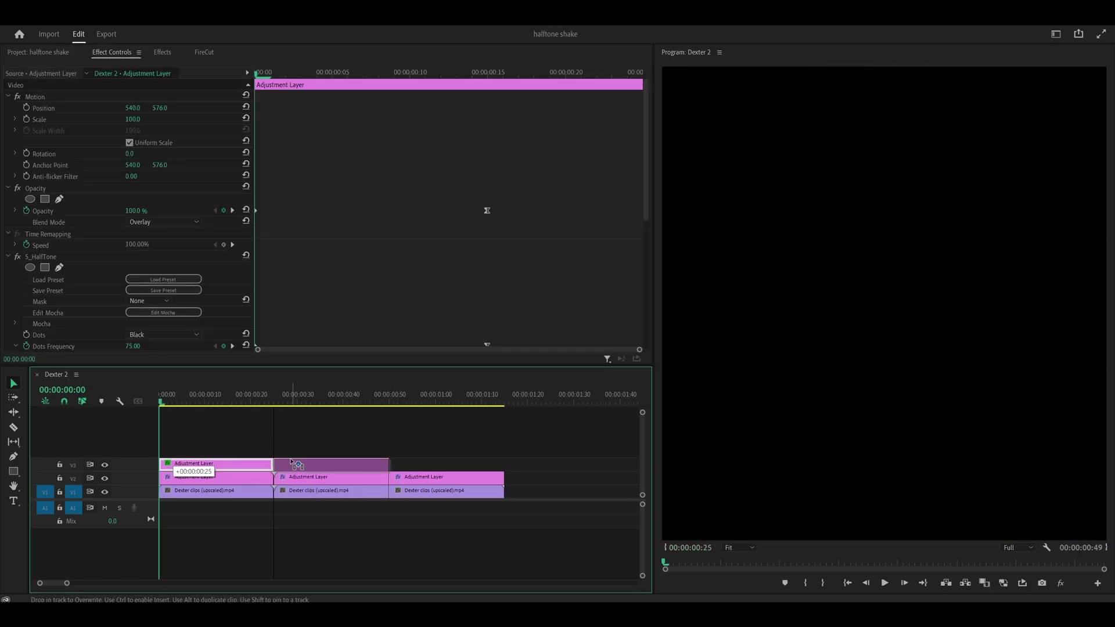
mouse_move(385, 464)
mouse_down()
mouse_move(429, 465)
mouse_move(408, 464)
mouse_up()
key(ctrl+z)
key(ctrl+shift+z)
click(292, 466)
click(321, 442)
key(minus)
key(ctrl+s)
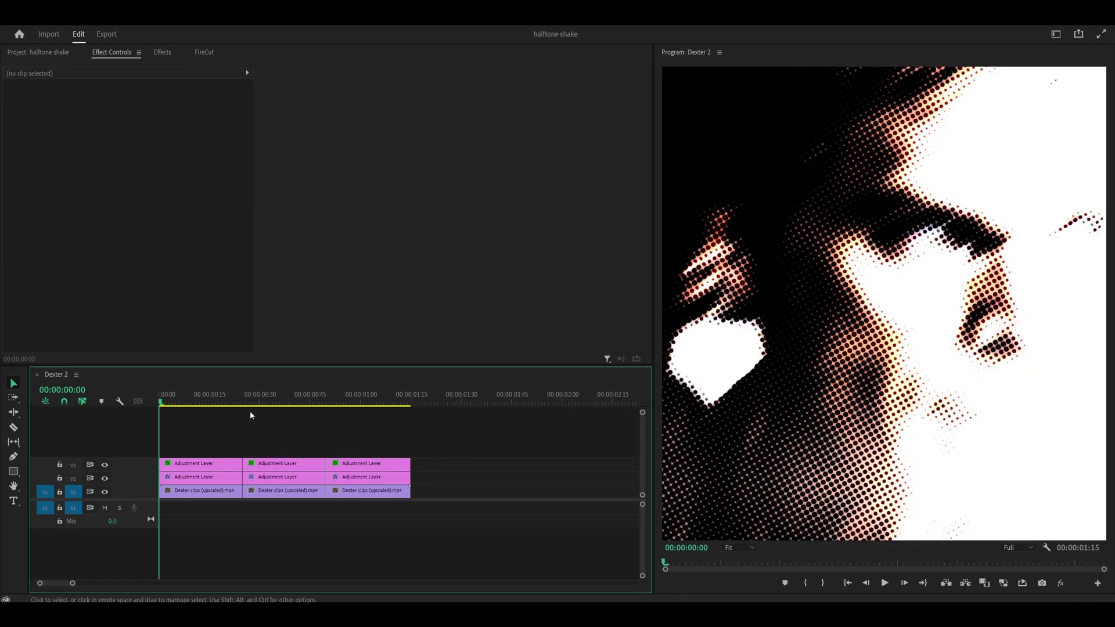
Step: Mark the whole sequence as the in-to-out range, from 00:00:00:00 to the last frame at 00:00:01:14
key(space)
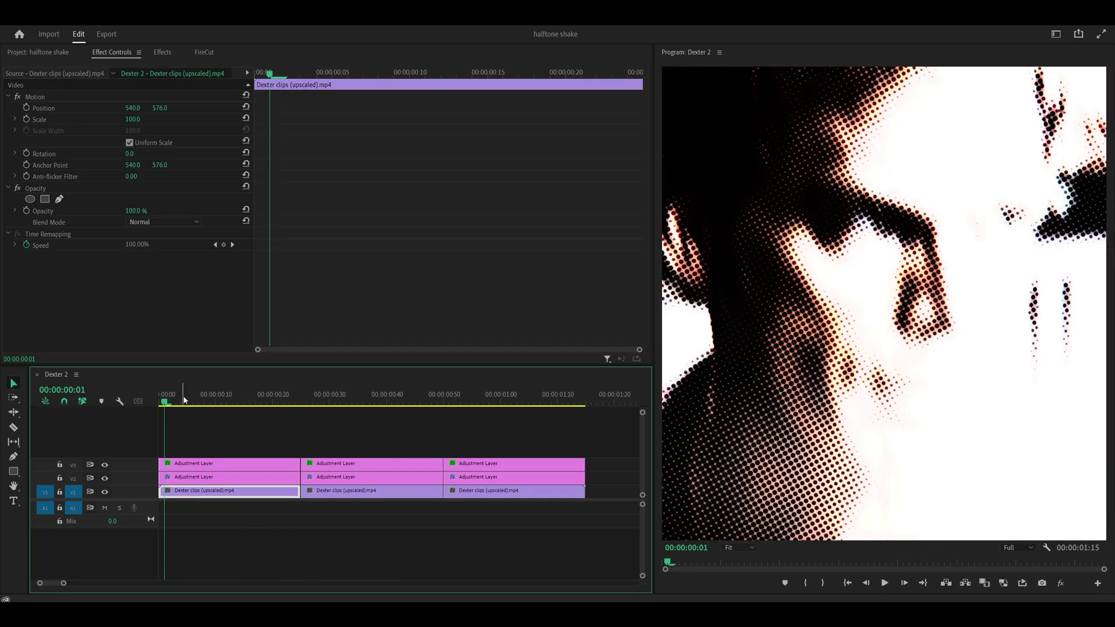
drag(183, 400, 159, 400)
key(i)
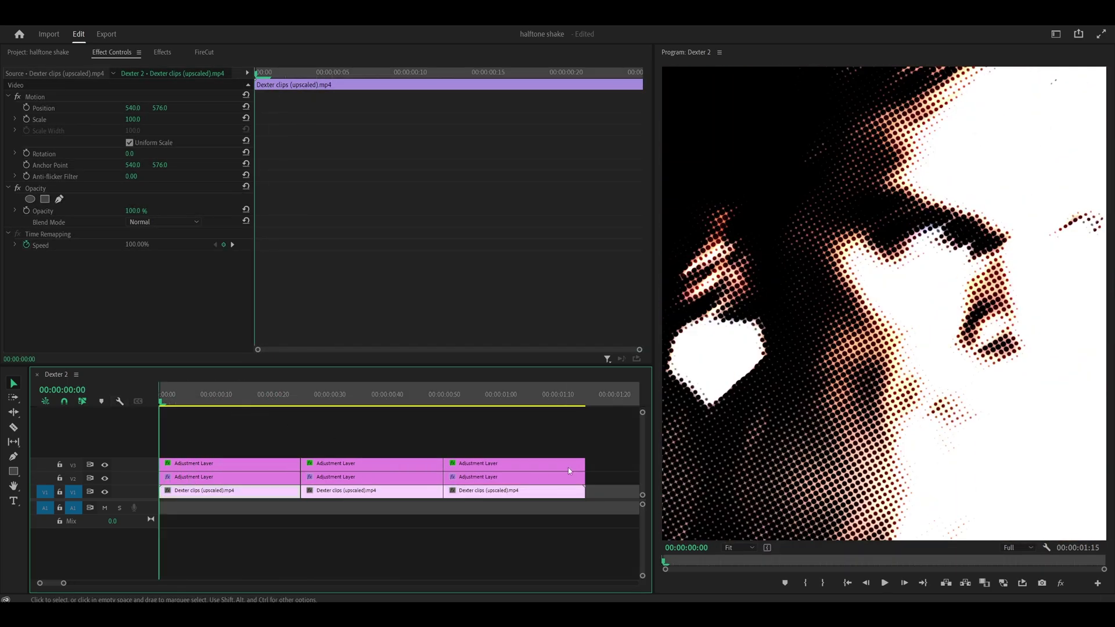
key(End)
key(Left)
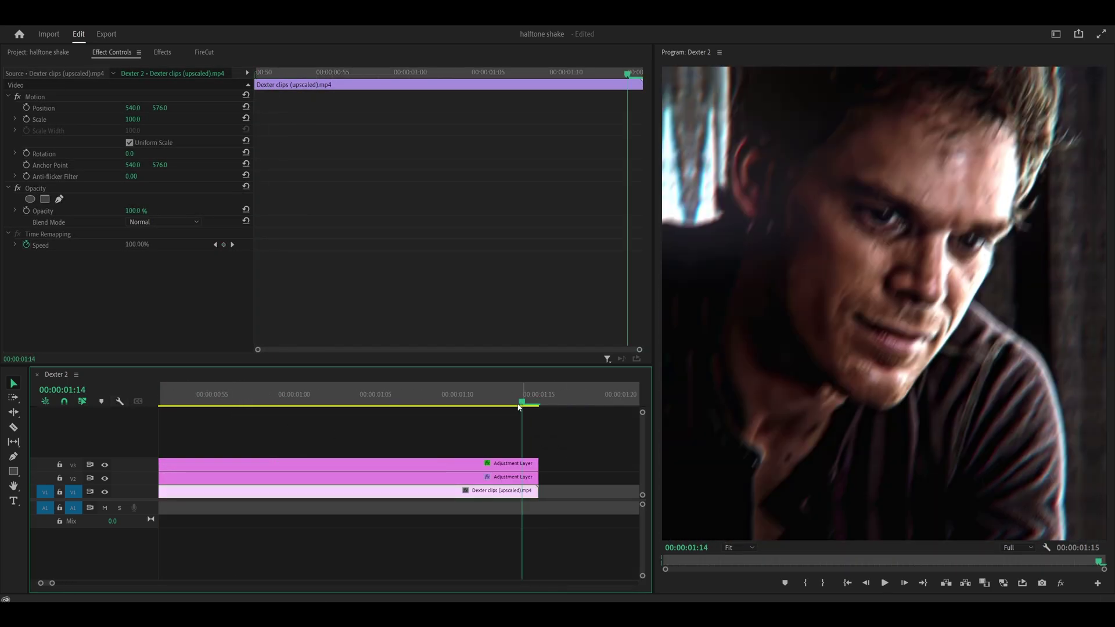
click(554, 441)
scroll(421, 475, down, 6)
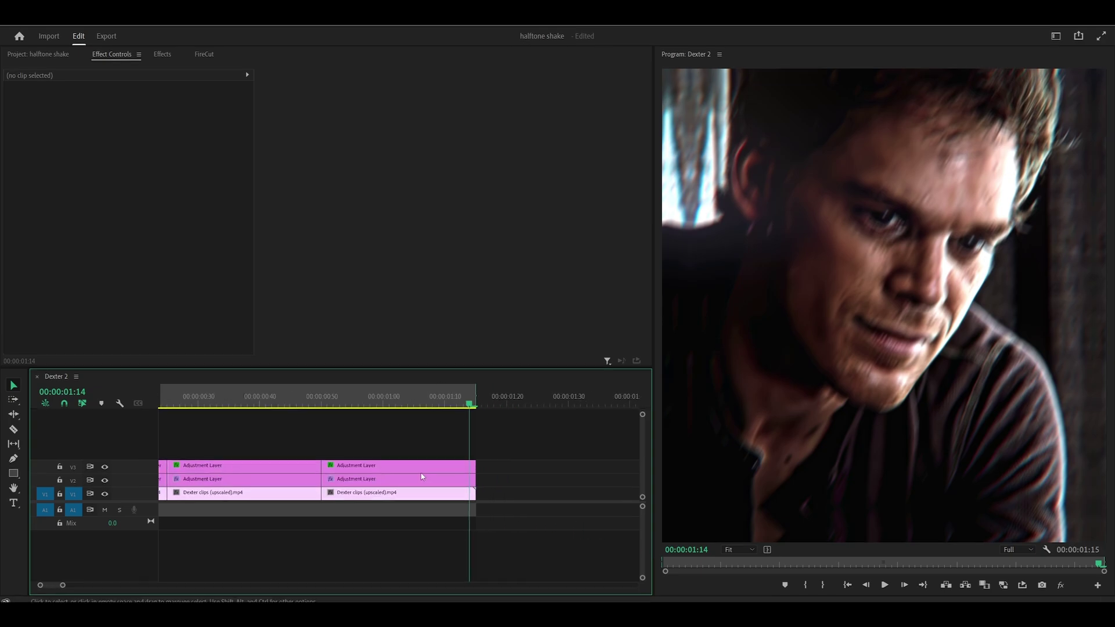
Step: Confirm the sequence settings with QuickTime as the preview file format and Apple ProRes 422 as the codec
click(70, 32)
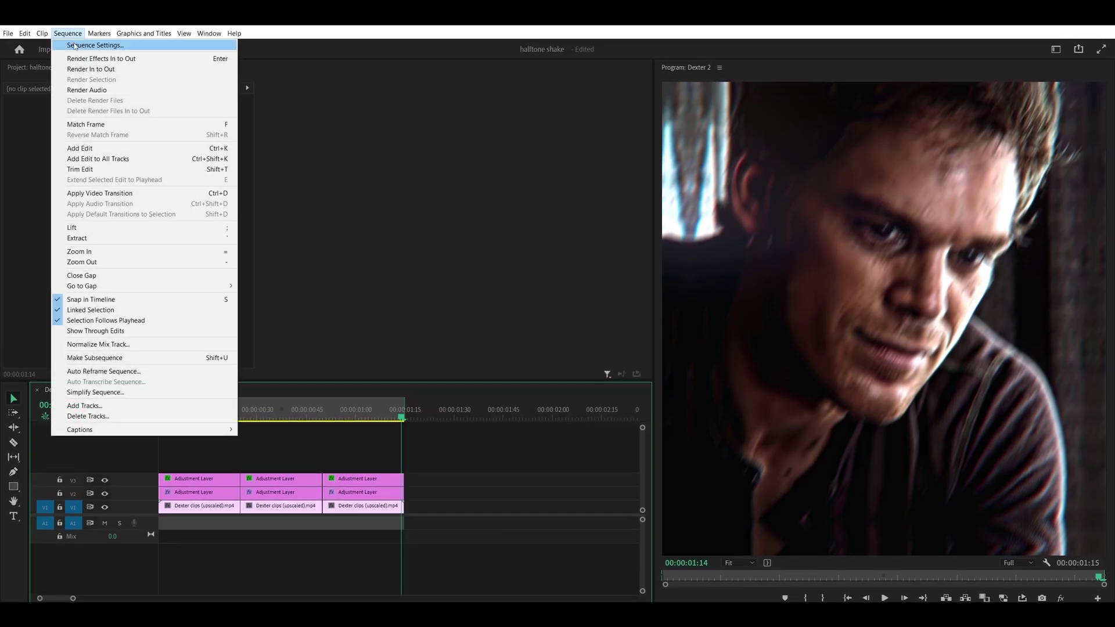
click(81, 46)
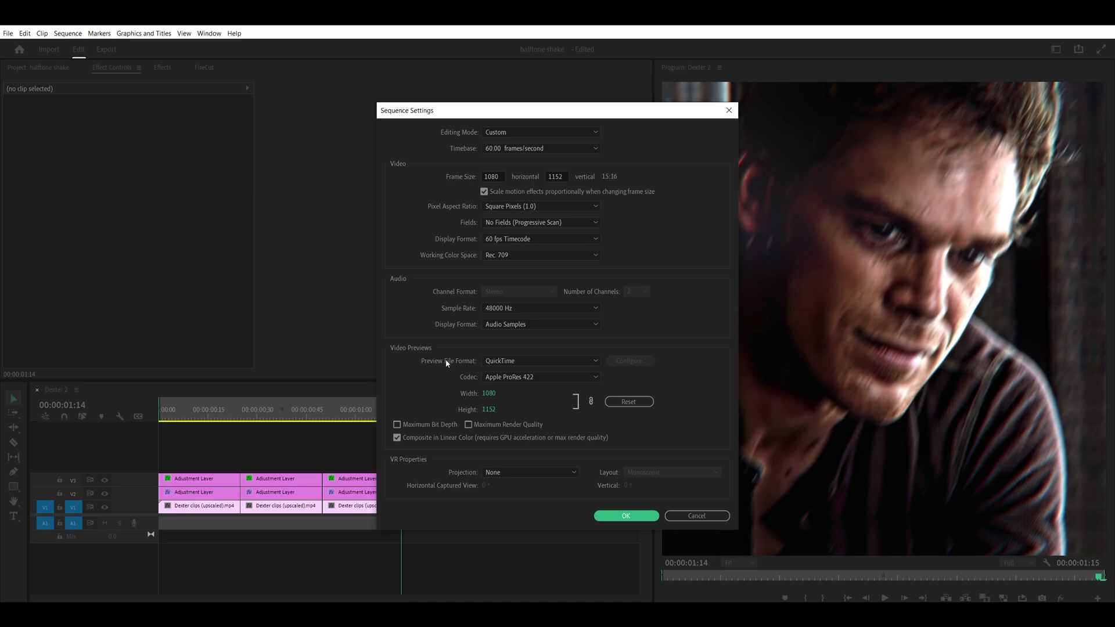
click(481, 362)
click(480, 367)
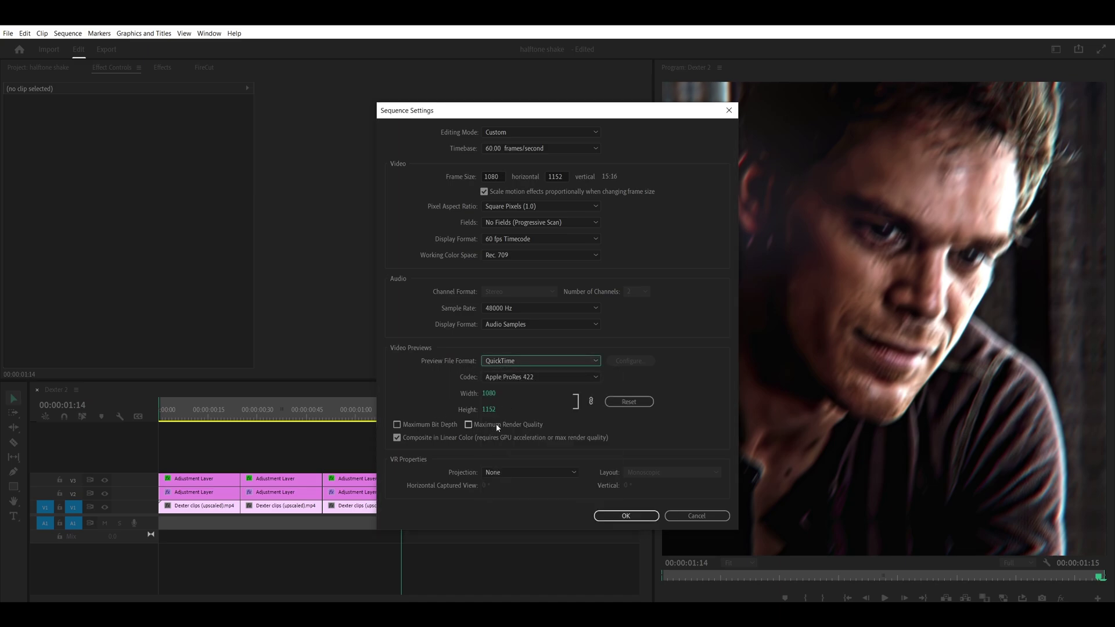
click(626, 402)
click(626, 516)
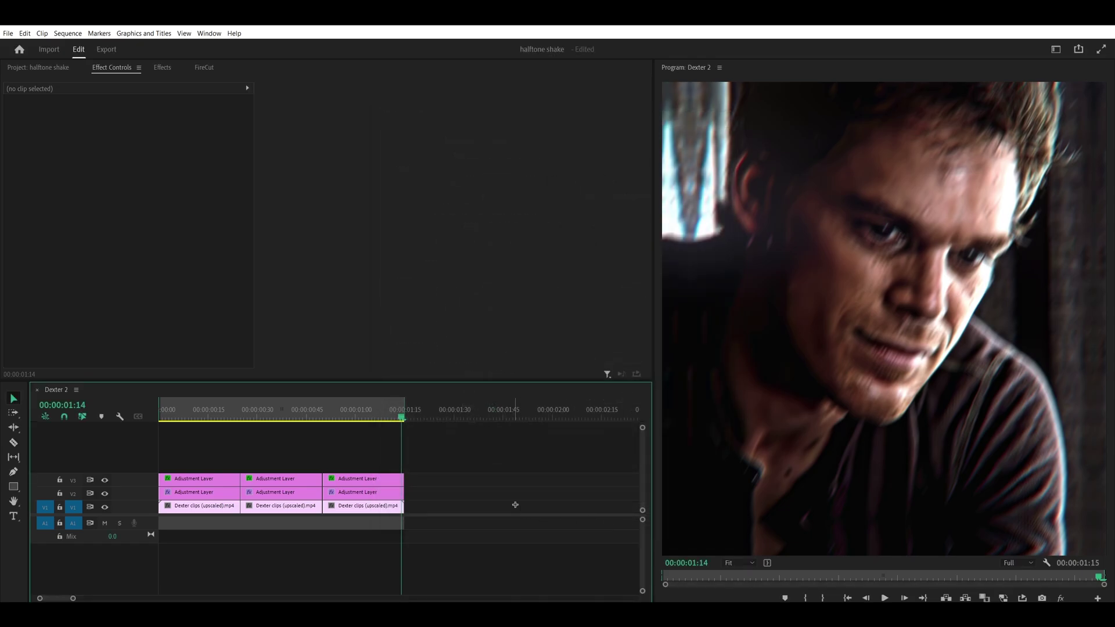
Step: Render the sequence from in to out and play back the rendered preview
click(71, 37)
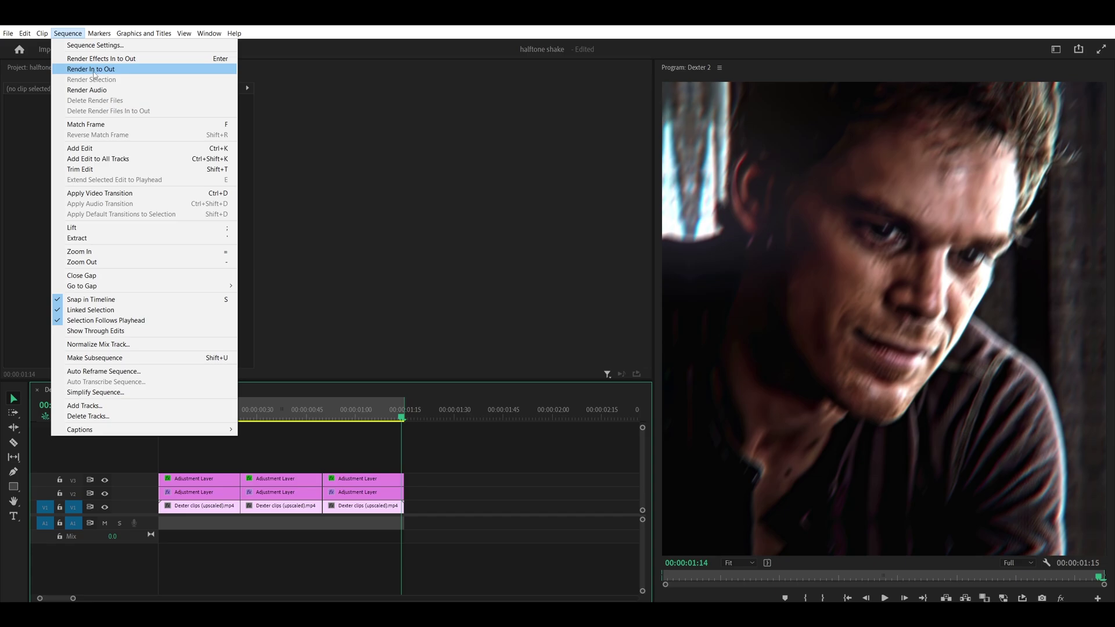
click(93, 70)
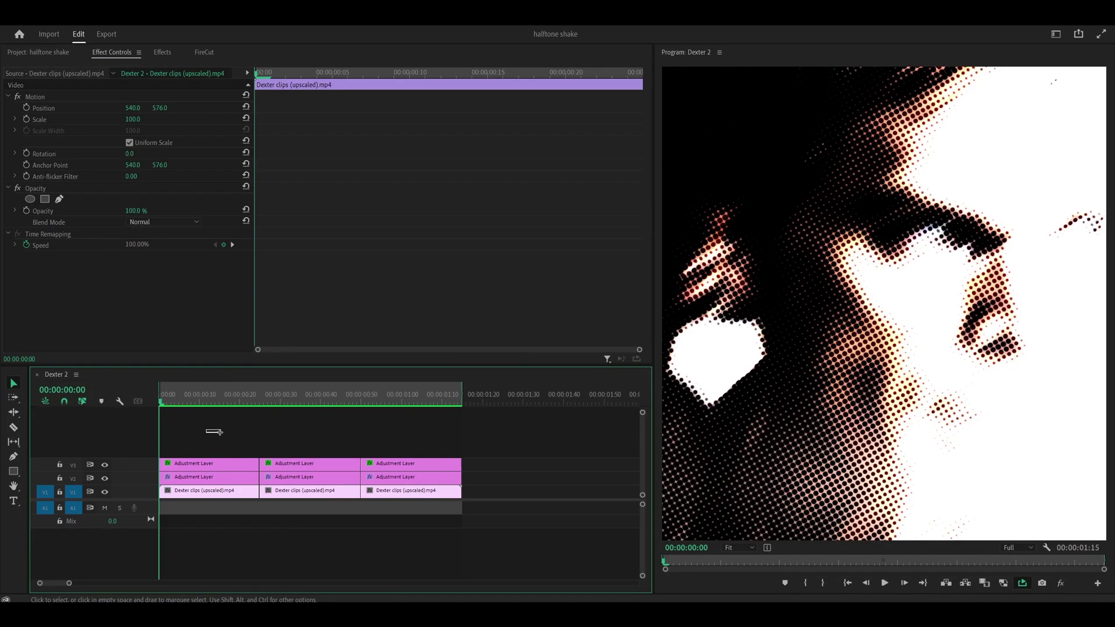
click(221, 431)
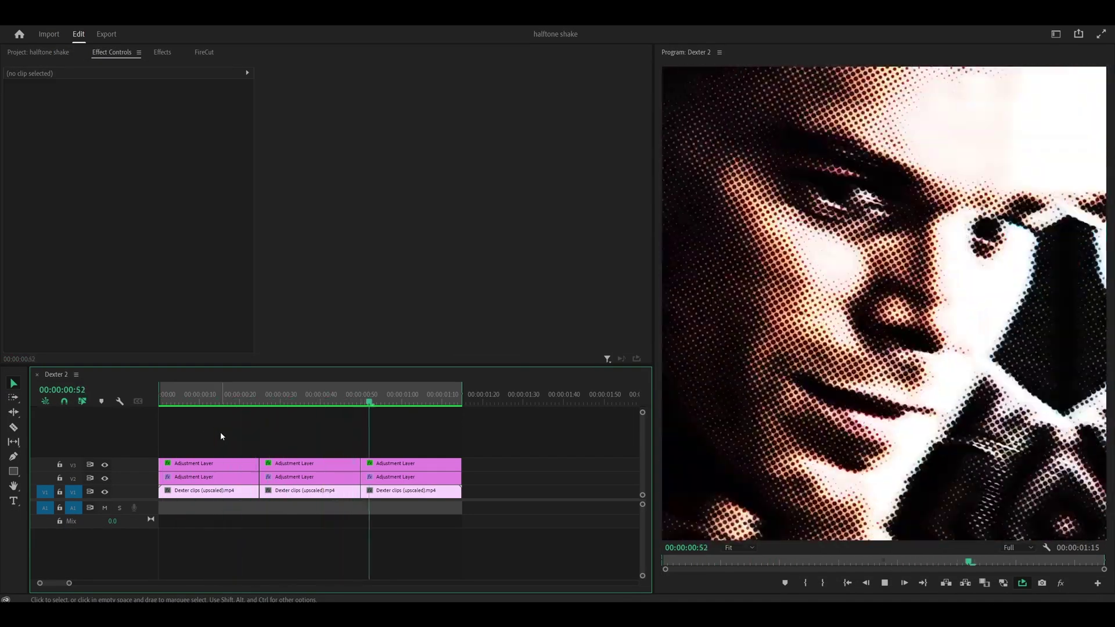